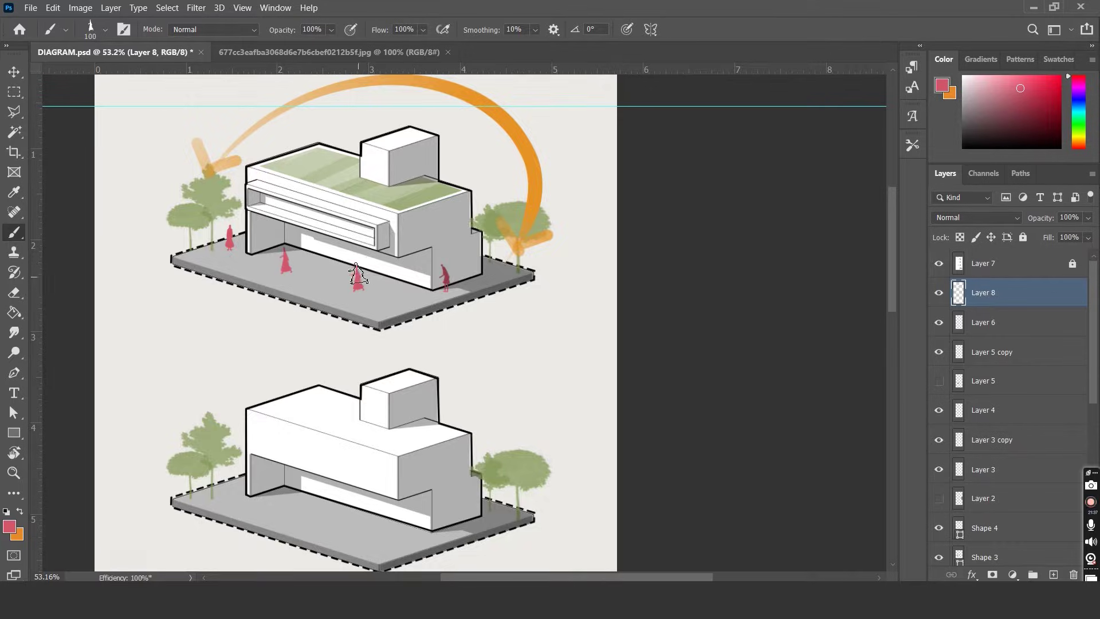
{"action": "scroll", "coordinate": [422, 302], "scroll_direction": "down", "scroll_amount": 3}
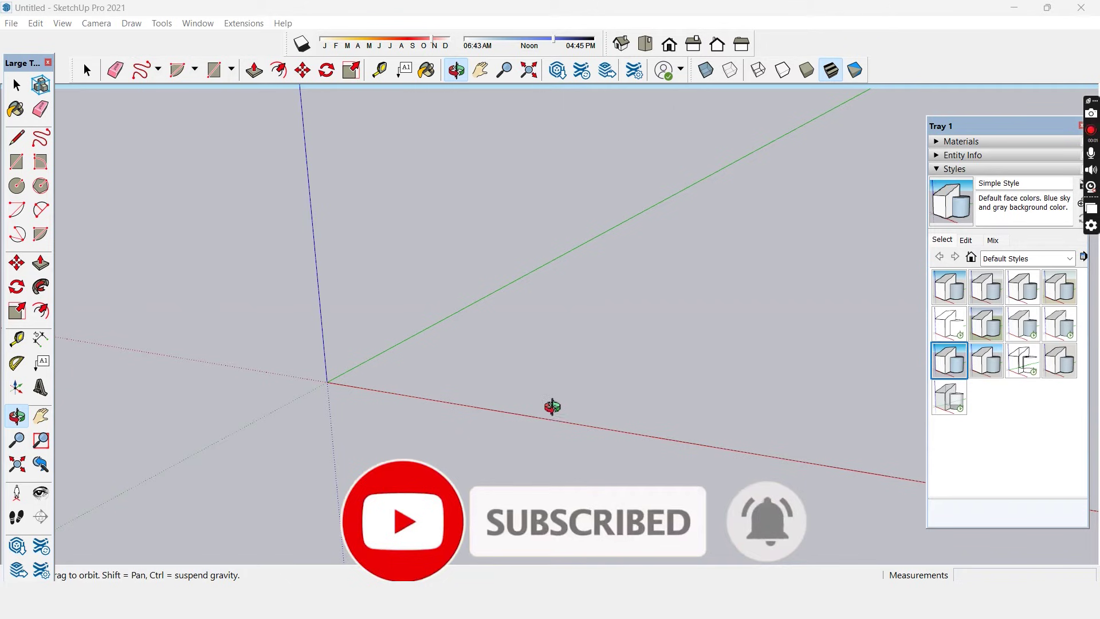
In SketchUp, draw a rectangle on the ground beside the origin and make it a group.
{"action": "left_click_drag", "start_coordinate": [476, 373], "coordinate": [513, 378]}
{"action": "key", "text": "r"}
{"action": "left_click", "coordinate": [410, 361]}
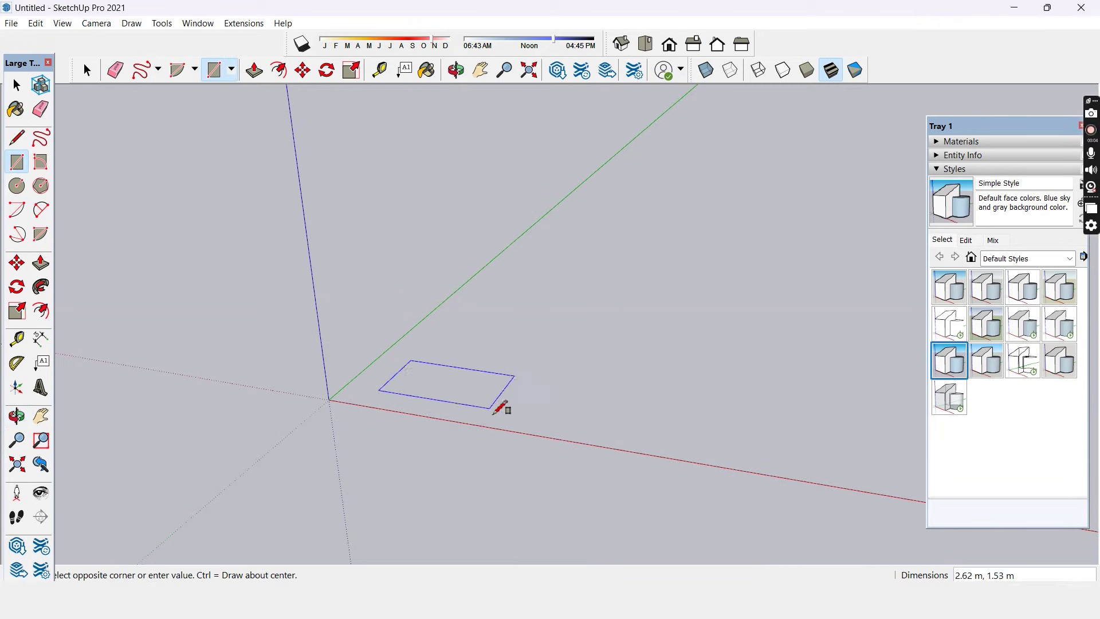
{"action": "left_click", "coordinate": [514, 458]}
{"action": "key", "text": "space"}
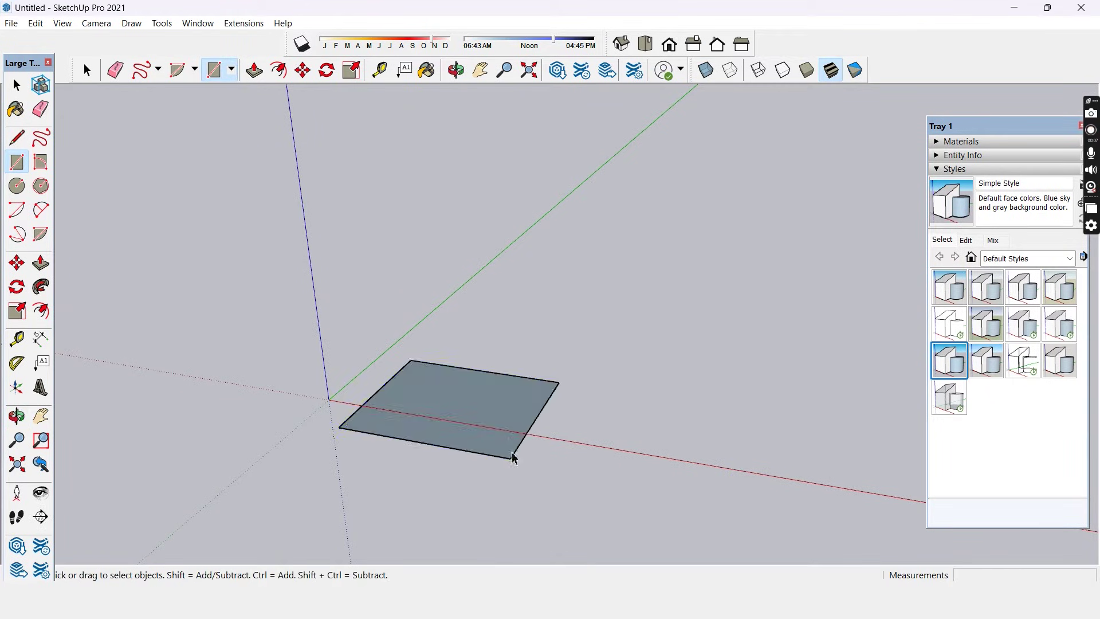
{"action": "double_click", "coordinate": [508, 447]}
{"action": "right_click", "coordinate": [507, 447]}
{"action": "left_click", "coordinate": [557, 289]}
Open the rectangle group and extrude its face upward into a thin base slab.
{"action": "double_click", "coordinate": [518, 417]}
{"action": "scroll", "coordinate": [518, 417], "scroll_direction": "up", "scroll_amount": 2}
{"action": "key", "text": "p"}
{"action": "left_click_drag", "start_coordinate": [518, 418], "coordinate": [510, 430]}
{"action": "key", "text": "p"}
{"action": "key", "text": "space"}
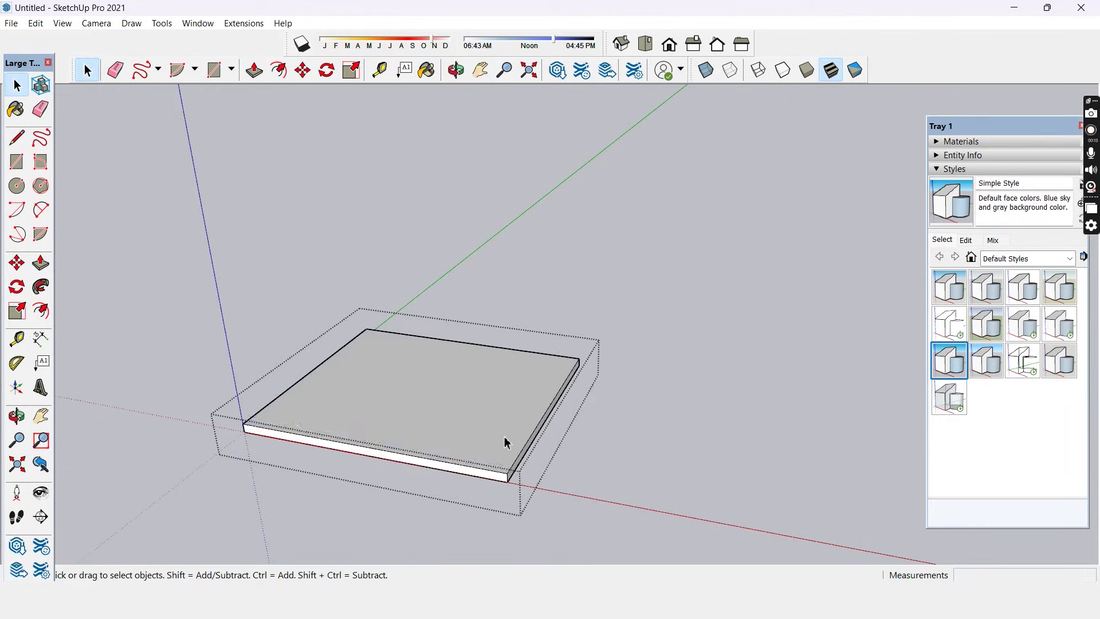
Leave the group and move the base slab away from the origin, behind the red axis.
{"action": "key", "text": "Escape"}
{"action": "key", "text": "m"}
{"action": "left_click_drag", "start_coordinate": [509, 479], "coordinate": [540, 429]}
{"action": "key", "text": "space"}
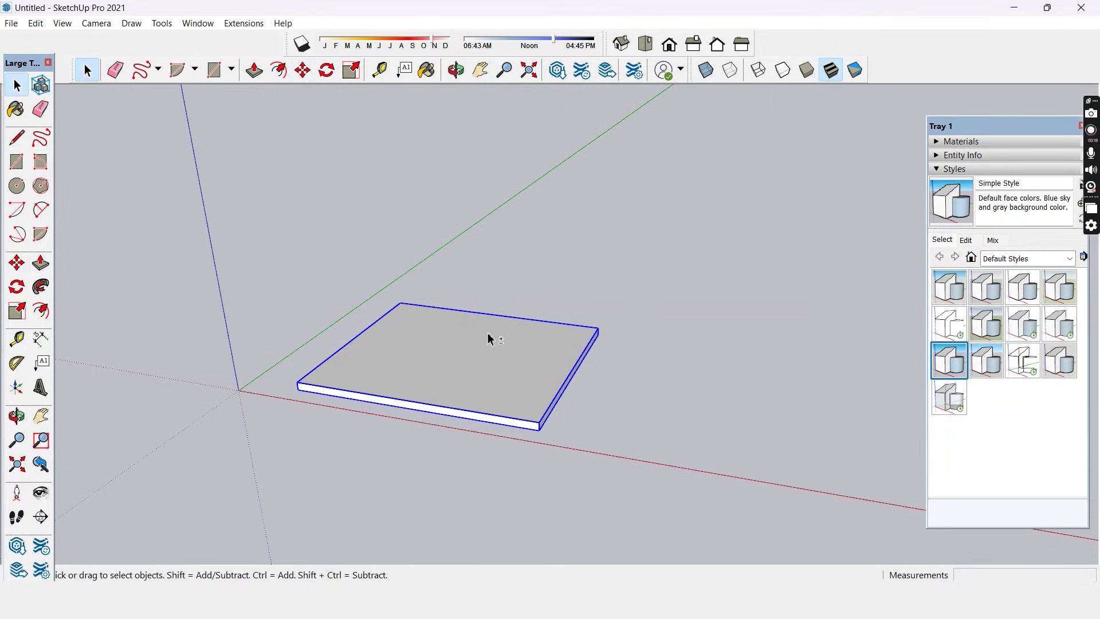
Draw a rectangle of about 3.35 by 1.85 m on top of the slab and make it a group.
{"action": "scroll", "coordinate": [395, 341], "scroll_direction": "up", "scroll_amount": 1}
{"action": "key", "text": "r"}
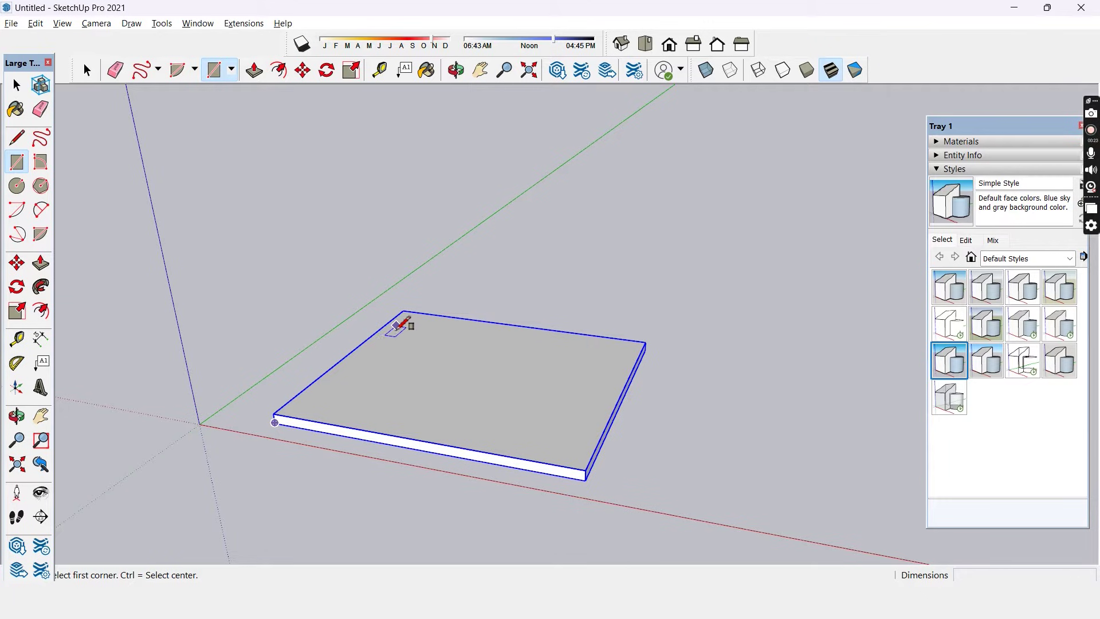
{"action": "left_click", "coordinate": [396, 325]}
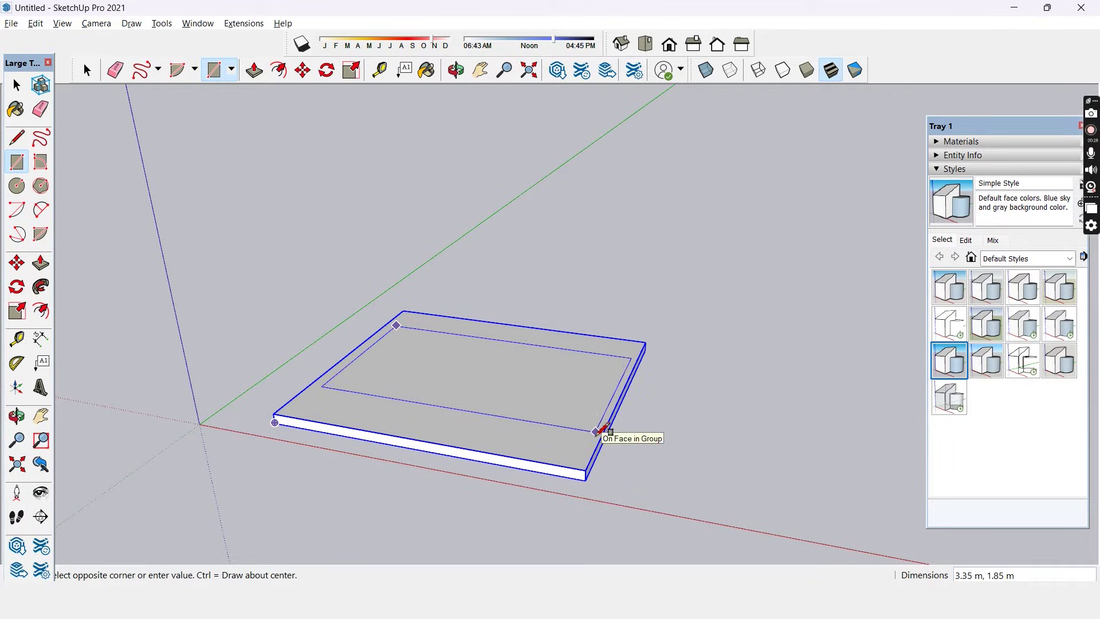
{"action": "left_click", "coordinate": [597, 432]}
{"action": "key", "text": "space"}
{"action": "right_click", "coordinate": [552, 379]}
{"action": "left_click", "coordinate": [598, 226]}
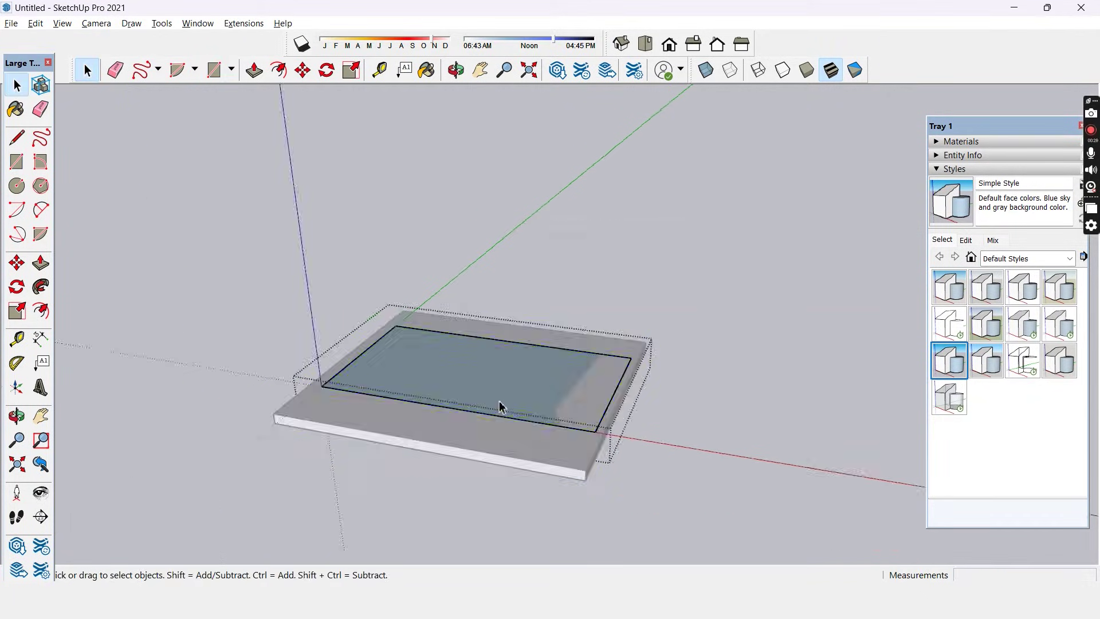
Extrude the grouped rectangle upward into a building box, then pull its top face a little higher.
{"action": "key", "text": "p"}
{"action": "left_click", "coordinate": [491, 396]}
{"action": "left_click", "coordinate": [482, 316]}
{"action": "key", "text": "space"}
{"action": "key", "text": "Escape"}
{"action": "double_click", "coordinate": [519, 321]}
{"action": "key", "text": "p"}
{"action": "left_click", "coordinate": [512, 321]}
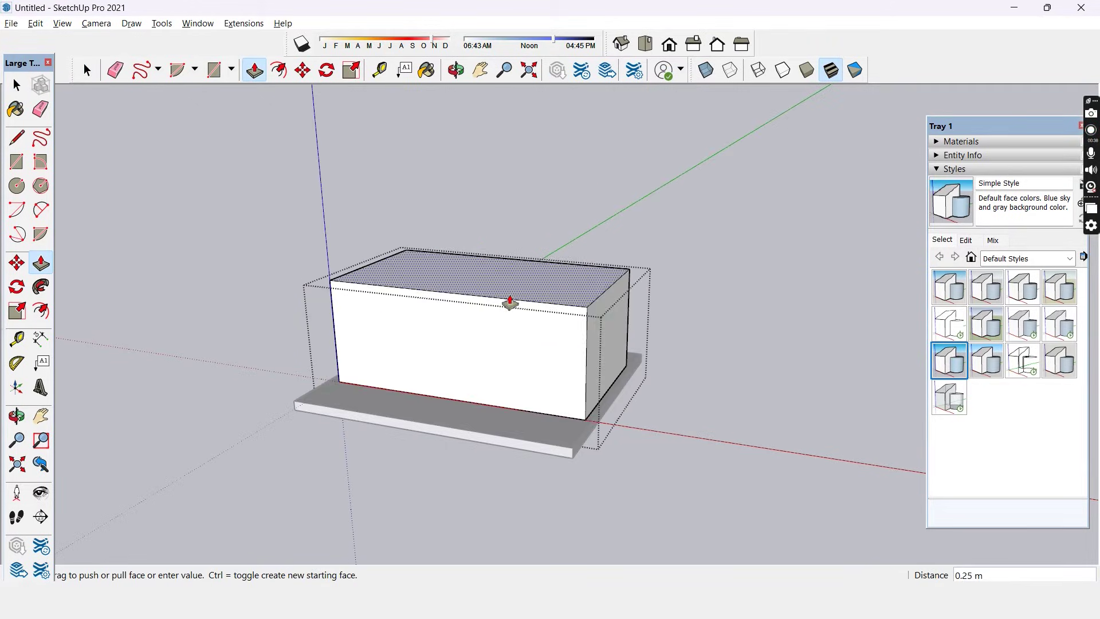
{"action": "left_click", "coordinate": [511, 284]}
{"action": "key", "text": "space"}
Scale the base slab wider along the green axis.
{"action": "left_click", "coordinate": [466, 494]}
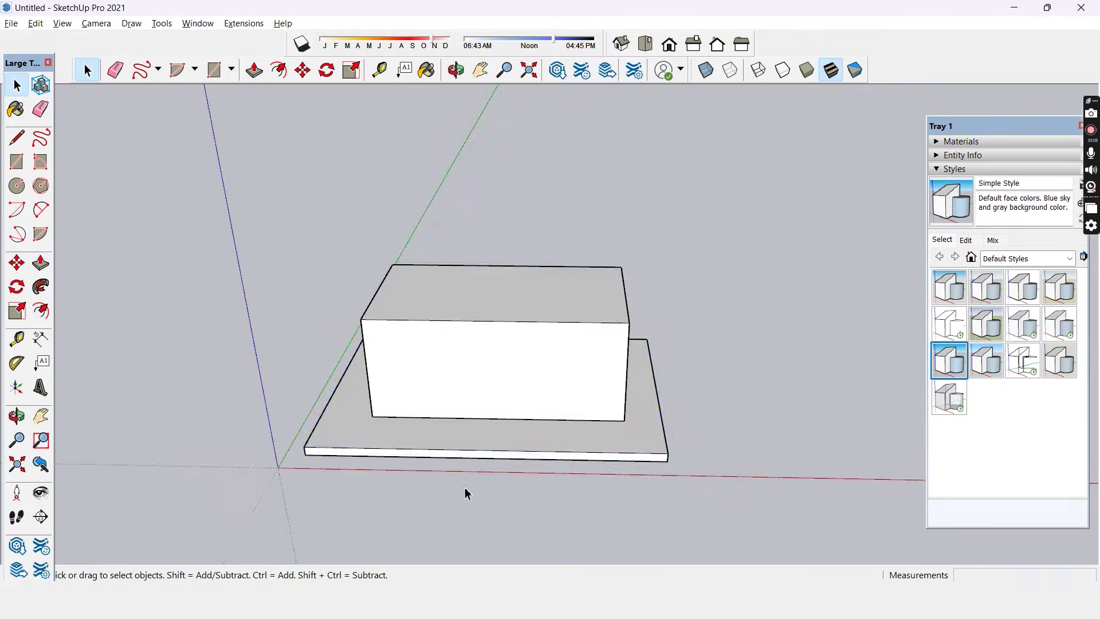
{"action": "left_click_drag", "start_coordinate": [466, 494], "coordinate": [582, 444]}
{"action": "left_click", "coordinate": [582, 444]}
{"action": "key", "text": "s"}
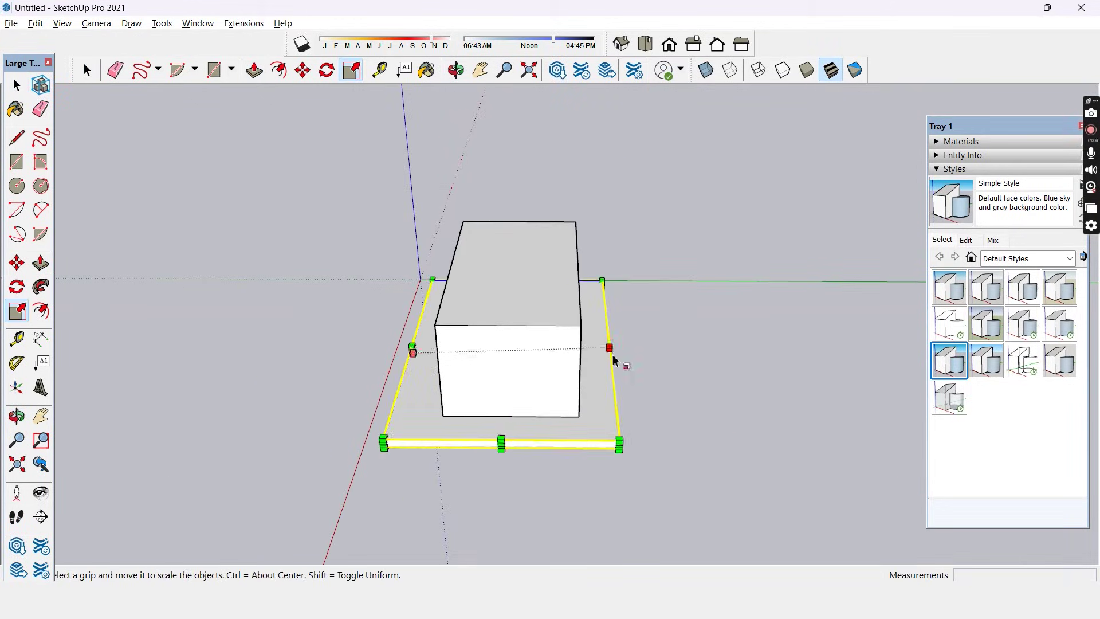
{"action": "left_click_drag", "start_coordinate": [610, 349], "coordinate": [636, 350]}
{"action": "key", "text": "space"}
Move the building box slightly to adjust its position on the widened slab.
{"action": "left_click_drag", "start_coordinate": [539, 471], "coordinate": [645, 459]}
{"action": "left_click", "coordinate": [573, 400]}
{"action": "key", "text": "m"}
{"action": "left_click_drag", "start_coordinate": [584, 440], "coordinate": [595, 435]}
{"action": "key", "text": "space"}
Copy the slab and building box together 4 m straight up along the blue axis.
{"action": "left_click_drag", "start_coordinate": [708, 233], "coordinate": [356, 484]}
{"action": "key", "text": "m"}
{"action": "left_click", "coordinate": [620, 433]}
{"action": "key", "text": "ctrl"}
{"action": "scroll", "coordinate": [620, 432], "scroll_direction": "down", "scroll_amount": 2}
{"action": "key", "text": "Up"}
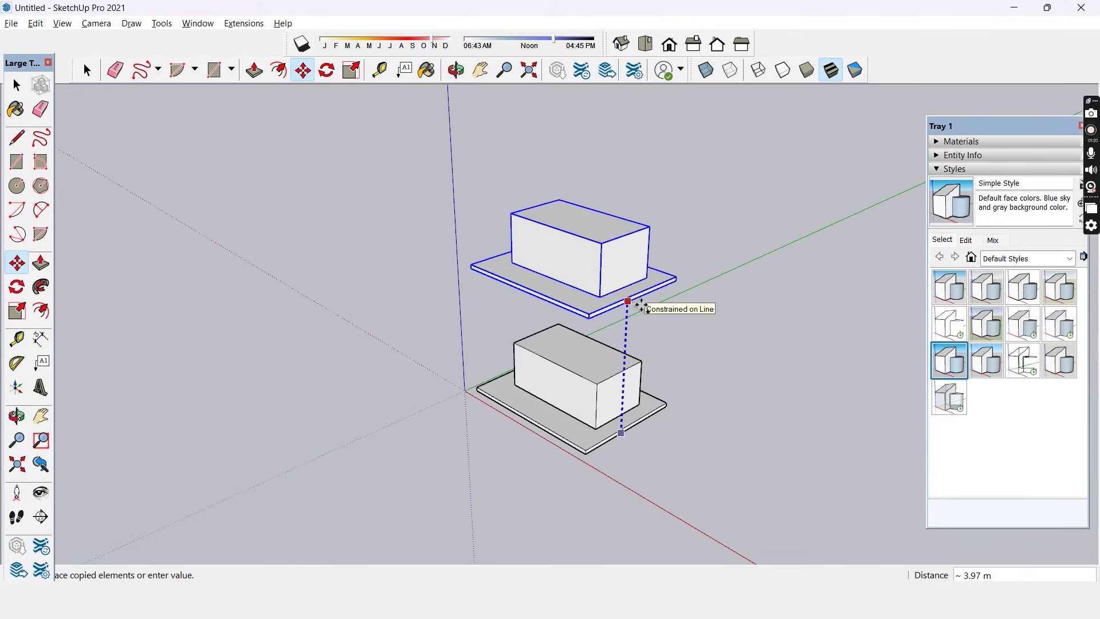
{"action": "type", "text": "4"}
{"action": "key", "text": "Return"}
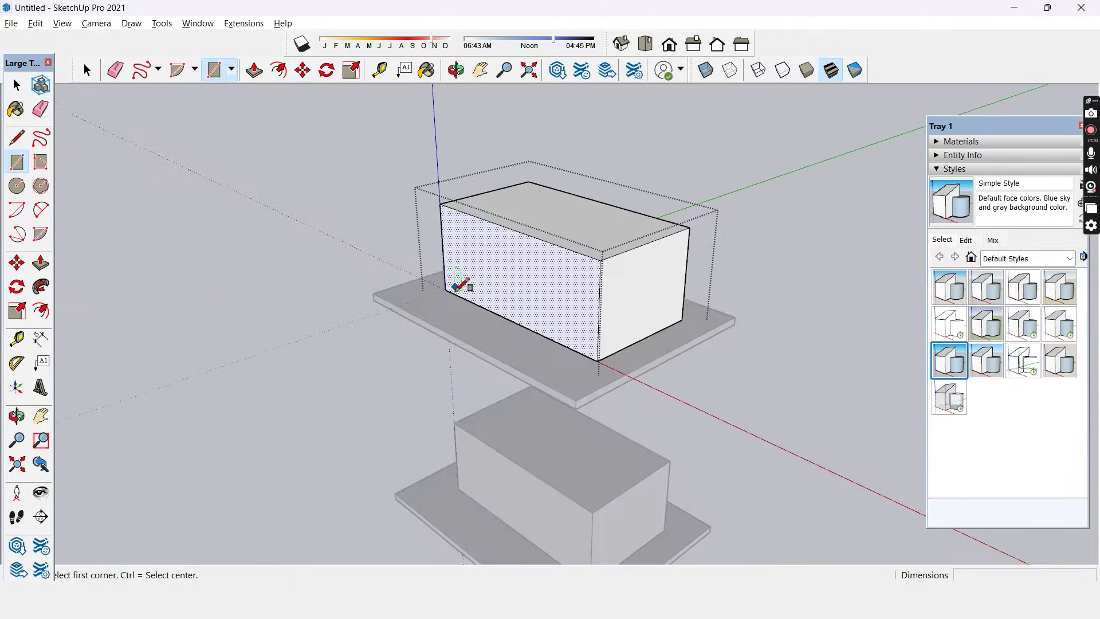
Draw a rectangle of about 3.24 by 0.72 m along the lower part of the upper box's long front face.
{"action": "scroll", "coordinate": [450, 289], "scroll_direction": "up", "scroll_amount": 3}
{"action": "left_click", "coordinate": [453, 286]}
{"action": "scroll", "coordinate": [450, 287], "scroll_direction": "down", "scroll_amount": 2}
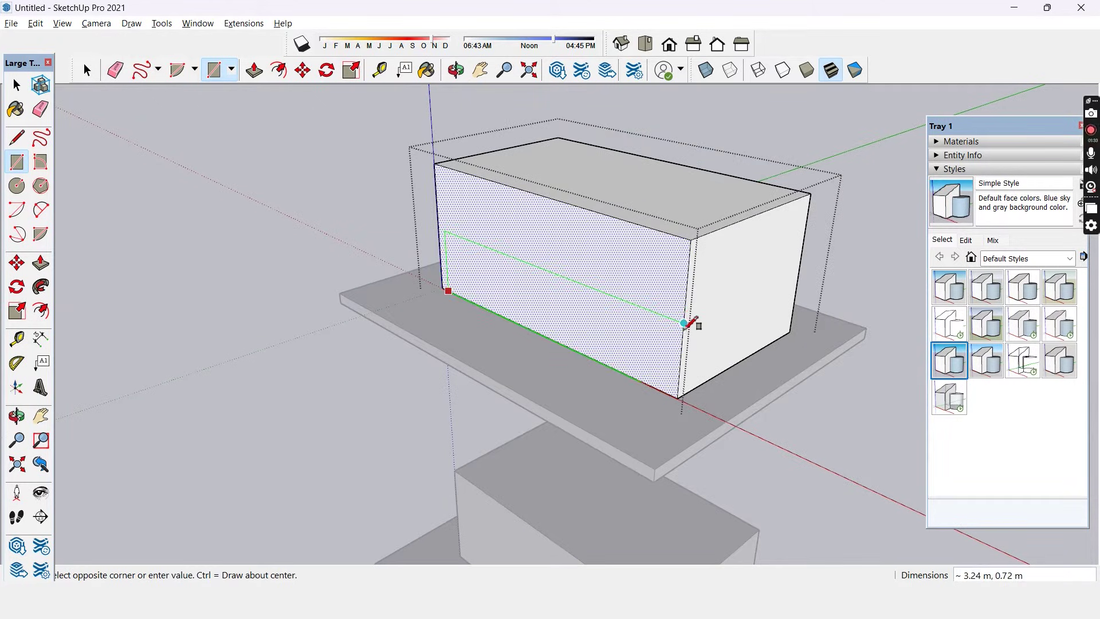
{"action": "left_click", "coordinate": [690, 322]}
{"action": "key", "text": "space"}
Push the lower front rectangle about 0.73 m inward to carve a recess under the upper volume.
{"action": "scroll", "coordinate": [528, 341], "scroll_direction": "down", "scroll_amount": 1}
{"action": "scroll", "coordinate": [528, 338], "scroll_direction": "down", "scroll_amount": 1}
{"action": "scroll", "coordinate": [582, 343], "scroll_direction": "up", "scroll_amount": 1}
{"action": "key", "text": "p"}
{"action": "left_click", "coordinate": [605, 338]}
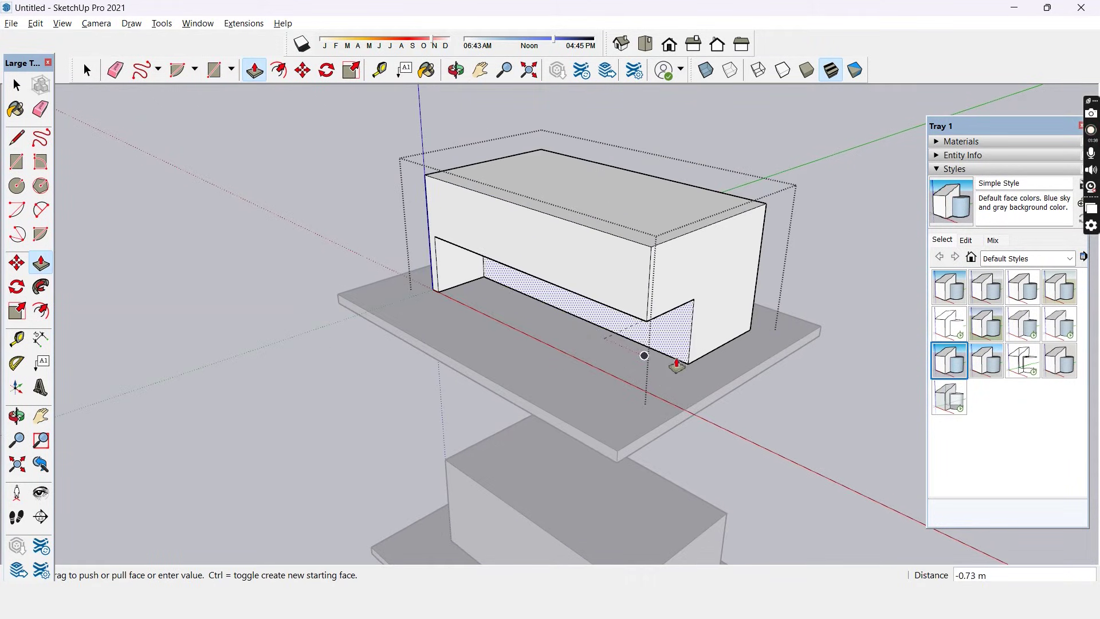
{"action": "left_click", "coordinate": [676, 365]}
{"action": "key", "text": "space"}
{"action": "scroll", "coordinate": [573, 379], "scroll_direction": "down", "scroll_amount": 2}
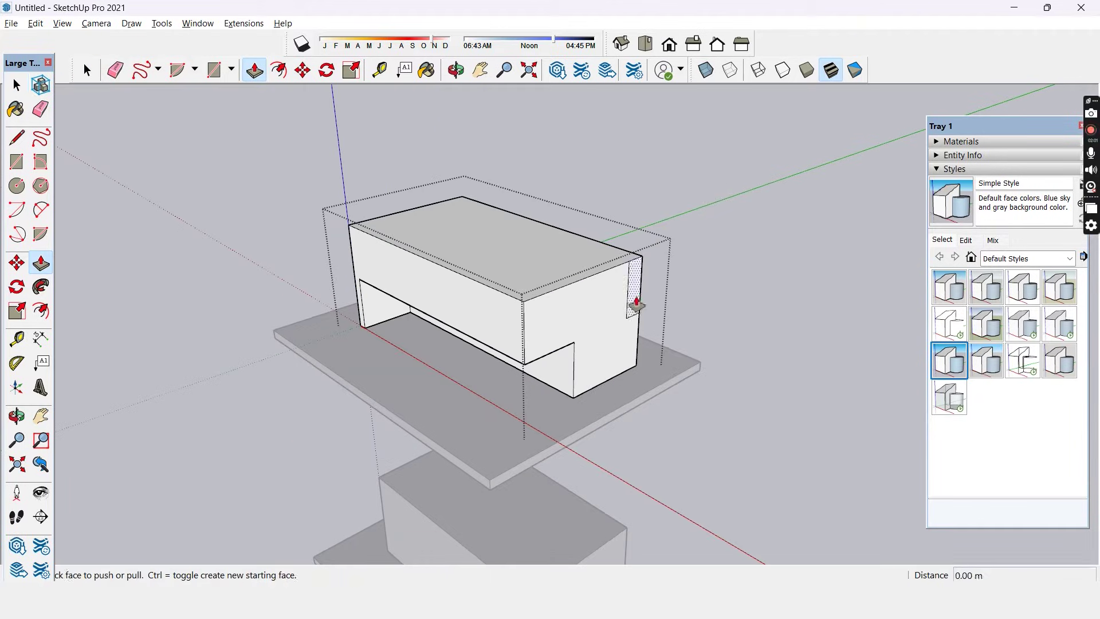
Push the narrow rectangle at the side face's upper rear corner along the box's full length to cut a step.
{"action": "left_click", "coordinate": [635, 307]}
{"action": "left_click", "coordinate": [378, 187]}
{"action": "key", "text": "space"}
{"action": "left_click", "coordinate": [378, 187]}
{"action": "scroll", "coordinate": [510, 249], "scroll_direction": "down", "scroll_amount": 2}
Copy the carved box and its slab together 4 m straight up as a third stage.
{"action": "left_click", "coordinate": [557, 301]}
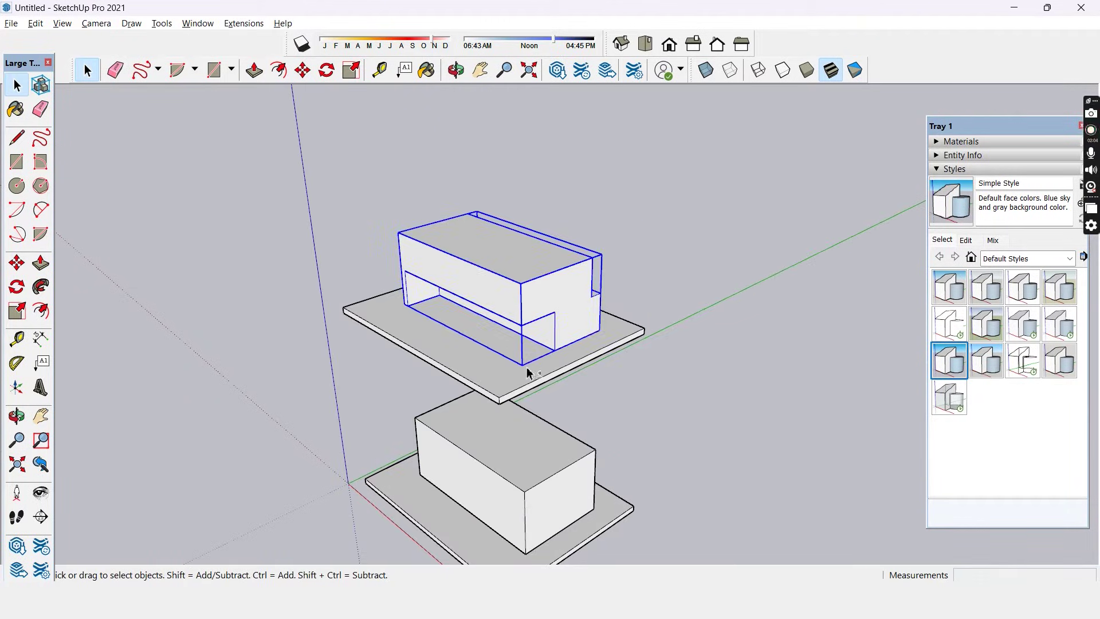
{"action": "left_click", "coordinate": [527, 372], "text": "ctrl"}
{"action": "key", "text": "m"}
{"action": "left_click", "coordinate": [499, 403]}
{"action": "key", "text": "ctrl"}
{"action": "type", "text": "4"}
{"action": "key", "text": "Return"}
{"action": "scroll", "coordinate": [501, 487], "scroll_direction": "down", "scroll_amount": 3}
{"action": "key", "text": "space"}
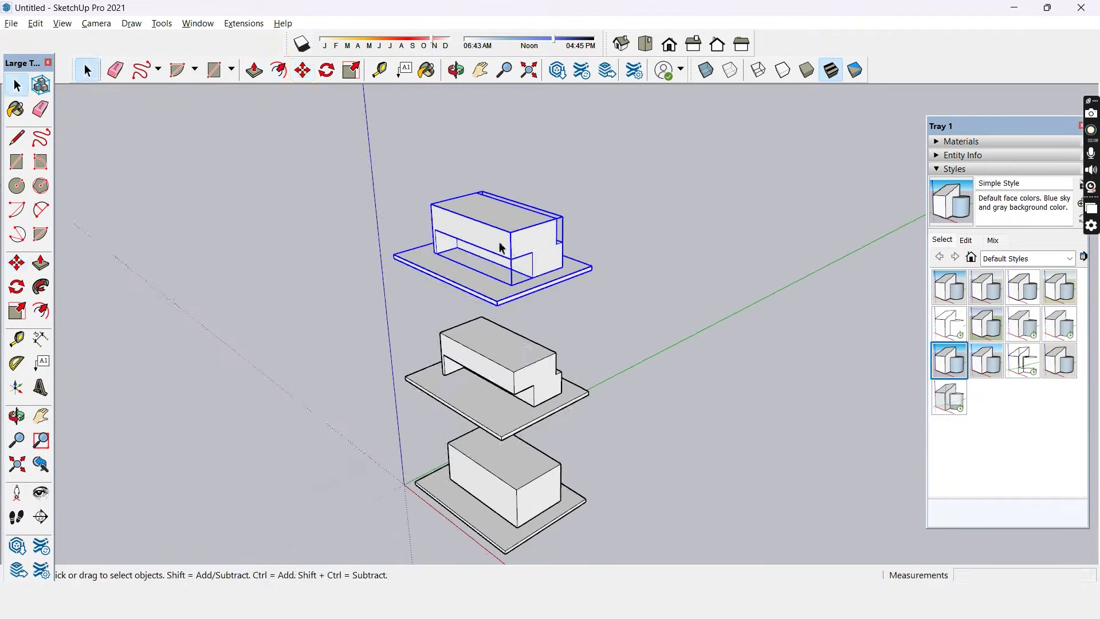
Draw a small rectangle on the third stage's roof, starting at its rear edge, and make it a group.
{"action": "scroll", "coordinate": [504, 243], "scroll_direction": "up", "scroll_amount": 3}
{"action": "key", "text": "r"}
{"action": "left_click", "coordinate": [516, 204]}
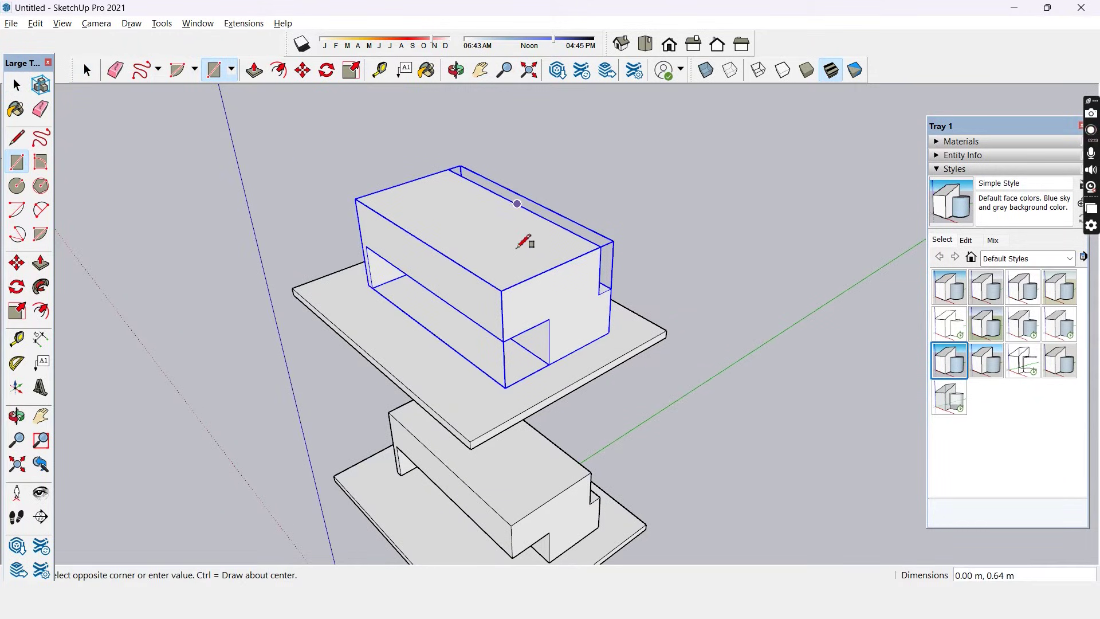
{"action": "left_click", "coordinate": [500, 235]}
{"action": "key", "text": "space"}
{"action": "right_click", "coordinate": [508, 216]}
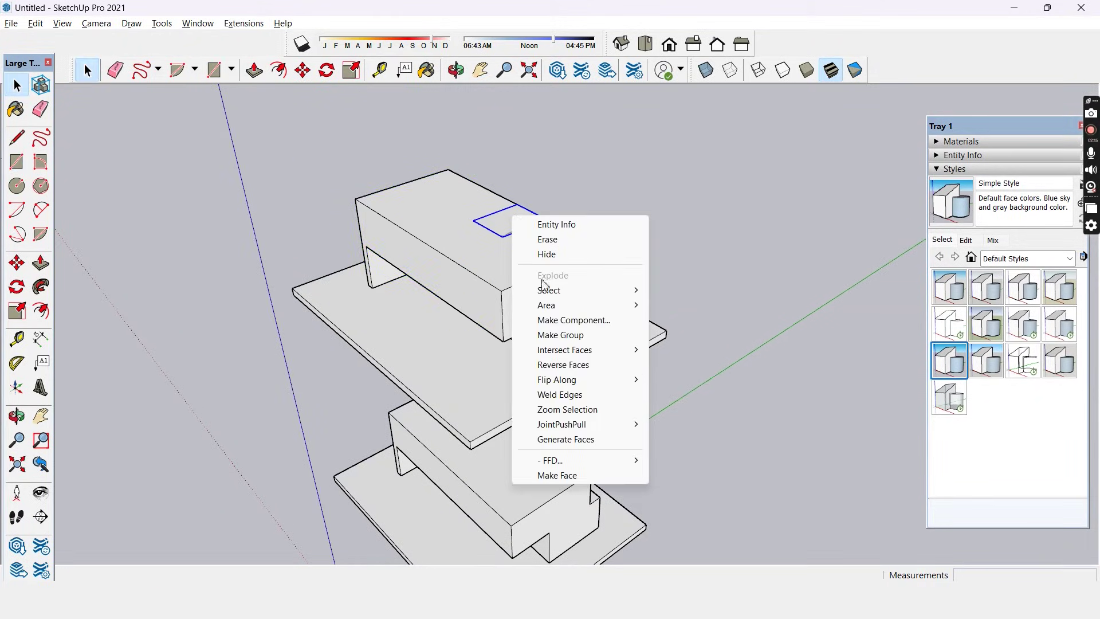
{"action": "left_click", "coordinate": [558, 349]}
Scale the roof rectangle by about 1.42 along the green axis so it extends over the rear step.
{"action": "key", "text": "s"}
{"action": "left_click", "coordinate": [531, 212]}
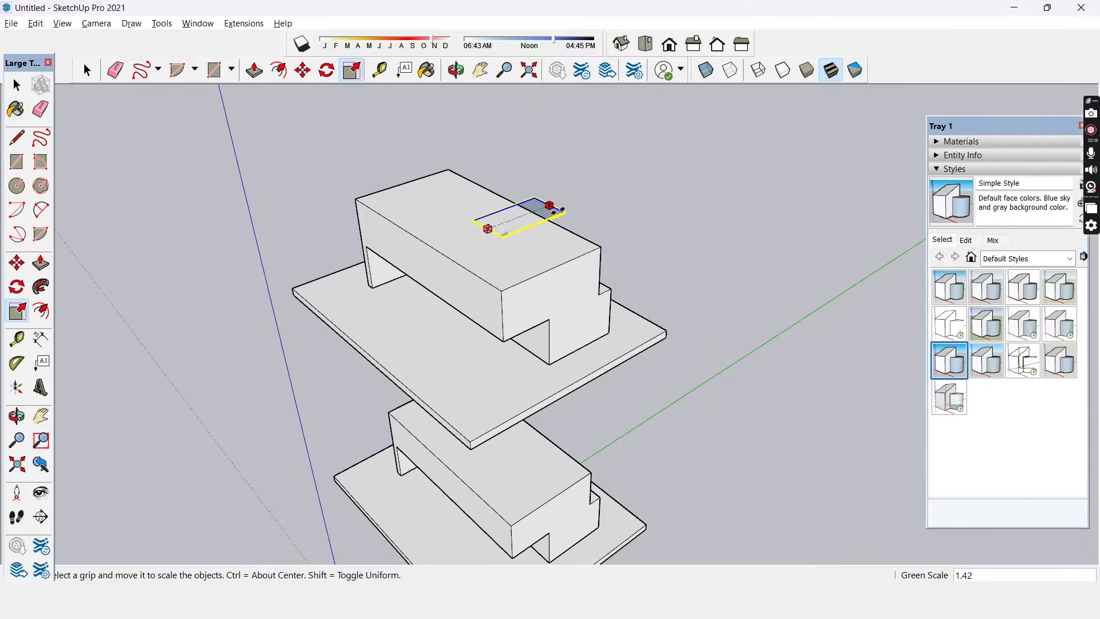
{"action": "left_click", "coordinate": [557, 211]}
{"action": "key", "text": "space"}
Open the roof rectangle group and extrude its face 1.44 m downward beside the rear step.
{"action": "double_click", "coordinate": [554, 214]}
{"action": "key", "text": "p"}
{"action": "left_click", "coordinate": [553, 216]}
{"action": "left_click", "coordinate": [594, 300]}
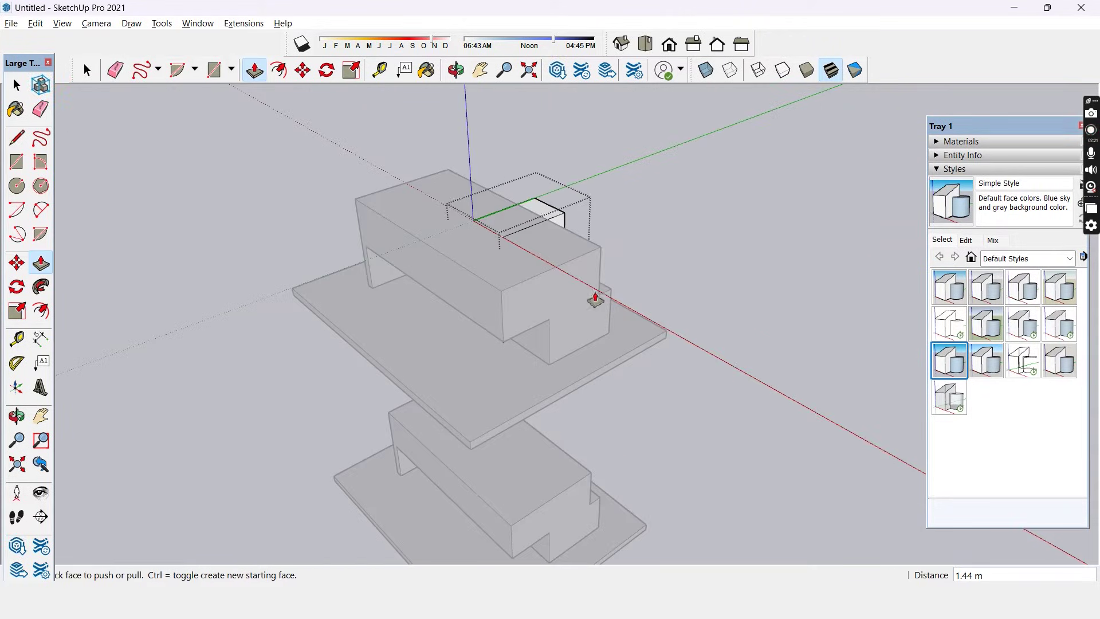
Pull the block's top face upward to form a small volume rising above the roof.
{"action": "left_click", "coordinate": [538, 216]}
{"action": "left_click", "coordinate": [538, 185]}
{"action": "key", "text": "space"}
{"action": "left_click", "coordinate": [579, 210]}
{"action": "scroll", "coordinate": [580, 215], "scroll_direction": "down", "scroll_amount": 2}
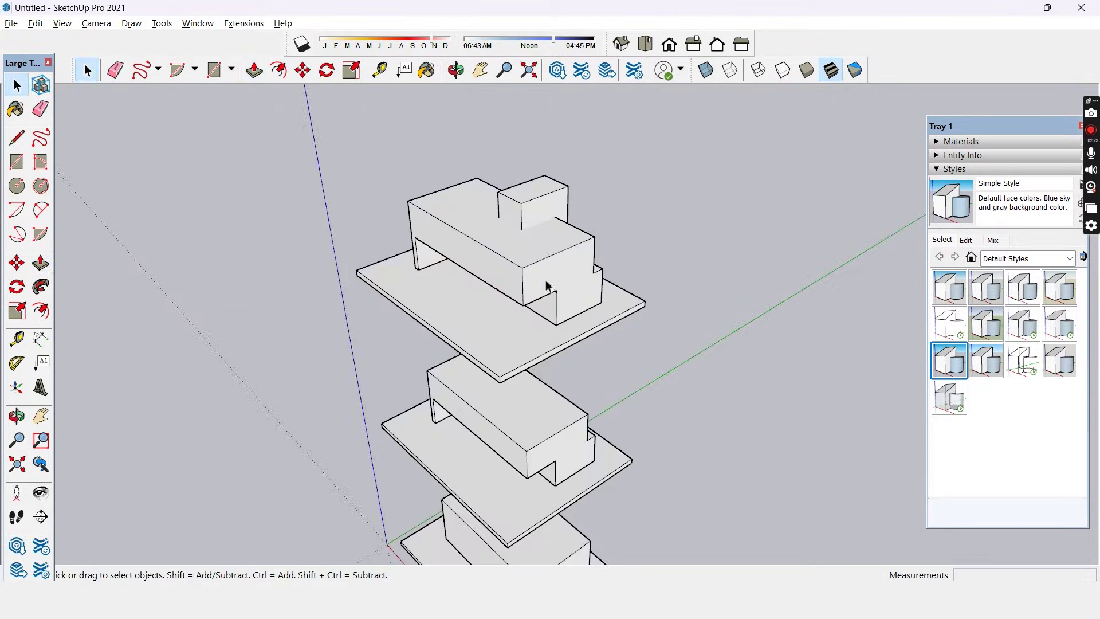
{"action": "left_click_drag", "start_coordinate": [545, 285], "coordinate": [479, 268]}
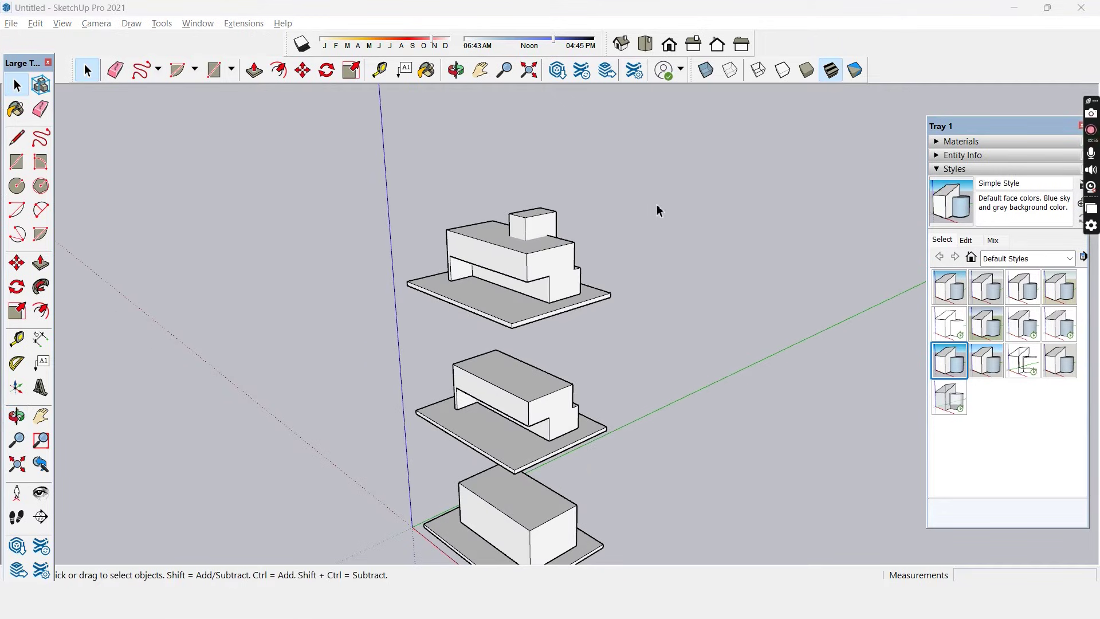
Select the whole third stage and place a copy of it directly above as a fourth stage.
{"action": "left_click_drag", "start_coordinate": [654, 186], "coordinate": [446, 334]}
{"action": "key", "text": "m"}
{"action": "left_click", "coordinate": [632, 314]}
{"action": "key", "text": "ctrl"}
{"action": "left_click", "coordinate": [635, 246]}
{"action": "key", "text": "space"}
{"action": "scroll", "coordinate": [609, 342], "scroll_direction": "down", "scroll_amount": 2}
{"action": "left_click", "coordinate": [639, 274]}
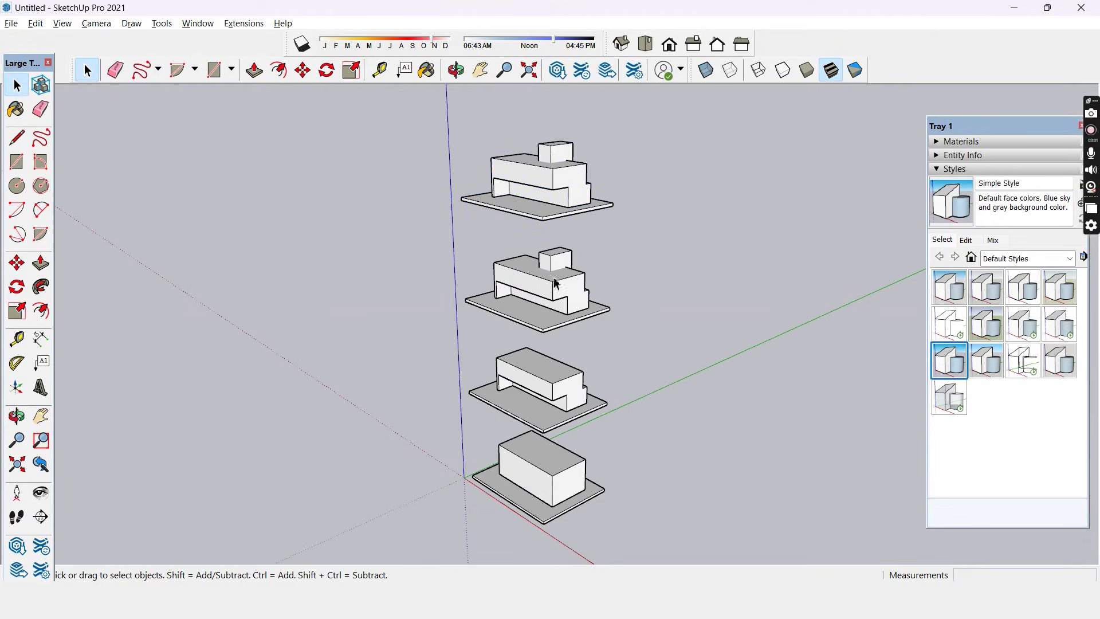
Draw a long, narrow rectangle on the fourth stage's upper front face and make it a group.
{"action": "key", "text": "o"}
{"action": "left_click_drag", "start_coordinate": [570, 330], "coordinate": [582, 284]}
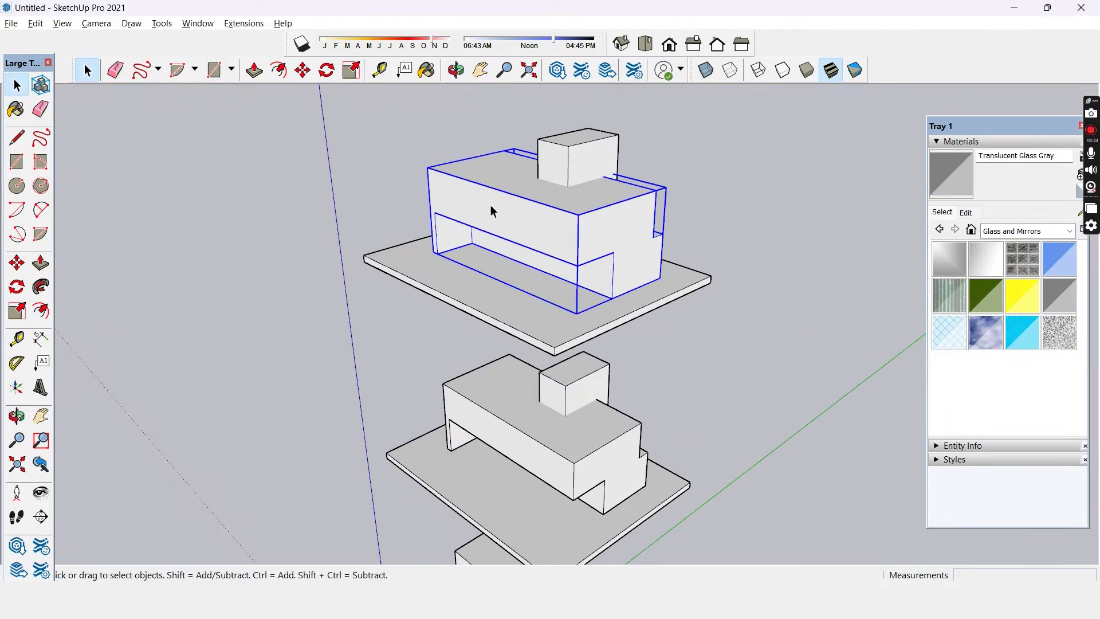
{"action": "key", "text": "r"}
{"action": "left_click", "coordinate": [440, 184]}
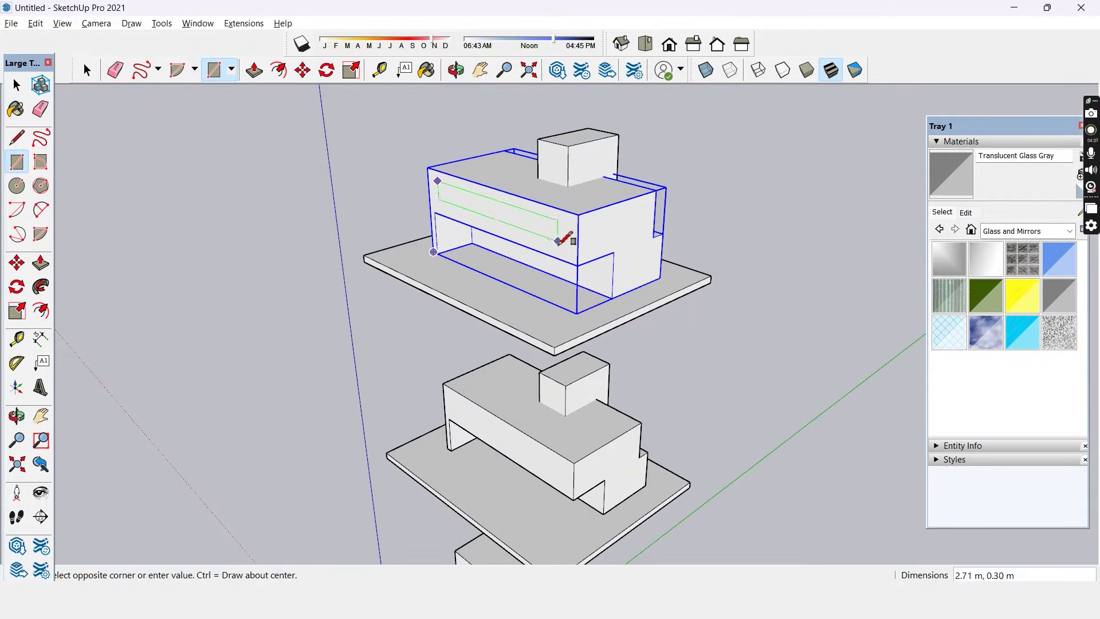
{"action": "left_click", "coordinate": [568, 252]}
{"action": "key", "text": "space"}
{"action": "double_click", "coordinate": [535, 238]}
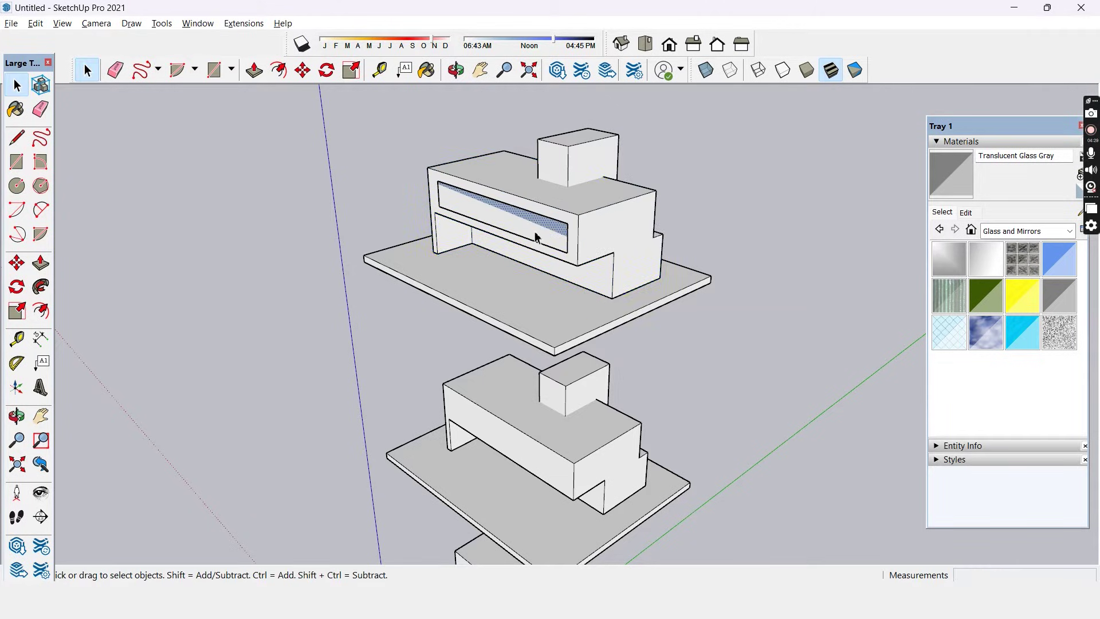
{"action": "scroll", "coordinate": [527, 226], "scroll_direction": "up", "scroll_amount": 3}
{"action": "right_click", "coordinate": [528, 223]}
{"action": "left_click", "coordinate": [595, 347]}
Inside the front rectangle group, offset the outline slightly inward to form a thin frame.
{"action": "scroll", "coordinate": [542, 228], "scroll_direction": "up", "scroll_amount": 2}
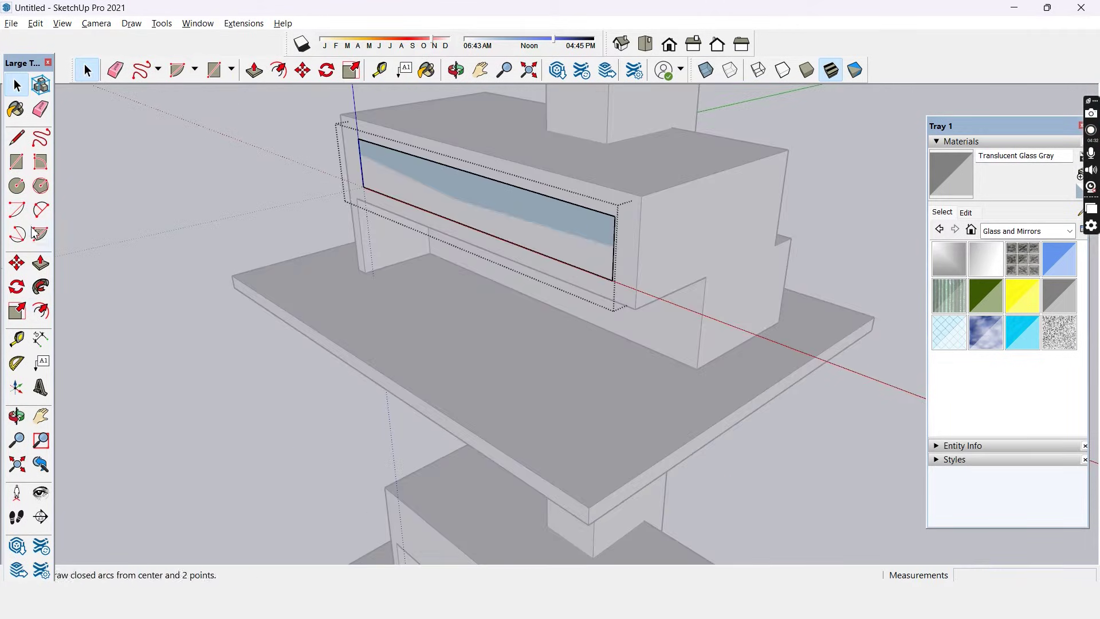
{"action": "left_click", "coordinate": [40, 309]}
{"action": "scroll", "coordinate": [602, 275], "scroll_direction": "up", "scroll_amount": 1}
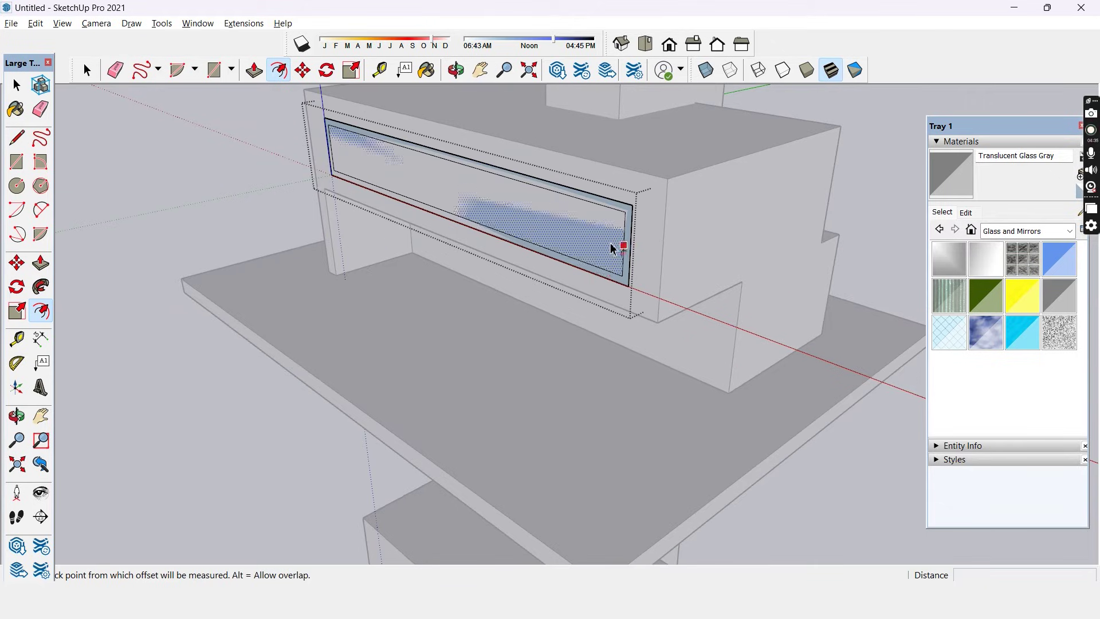
{"action": "scroll", "coordinate": [616, 246], "scroll_direction": "up", "scroll_amount": 3}
{"action": "left_click", "coordinate": [621, 289]}
{"action": "left_click", "coordinate": [625, 295]}
{"action": "key", "text": "space"}
{"action": "scroll", "coordinate": [593, 296], "scroll_direction": "down", "scroll_amount": 2}
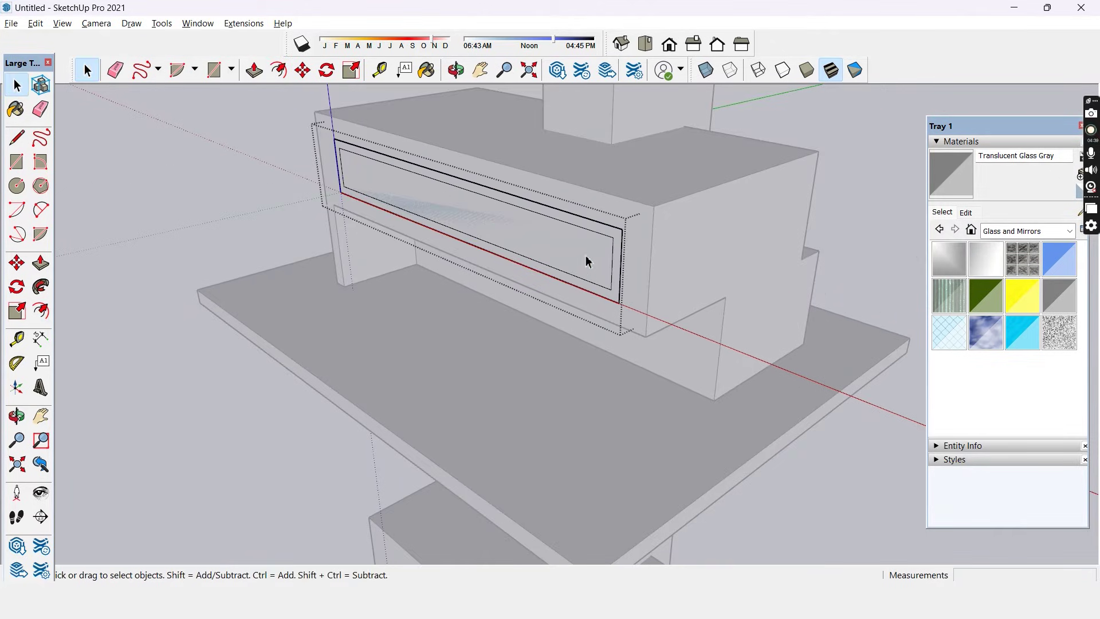
Extrude the frame face 0.32 m outward from the facade and close the group.
{"action": "scroll", "coordinate": [593, 273], "scroll_direction": "down", "scroll_amount": 1}
{"action": "key", "text": "p"}
{"action": "left_click", "coordinate": [612, 298]}
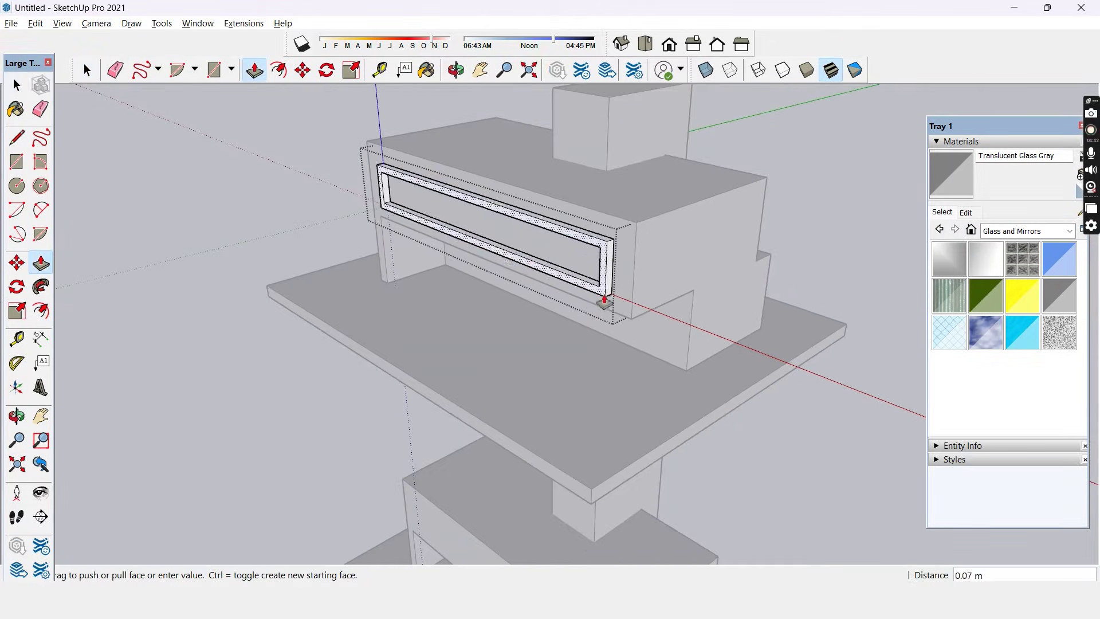
{"action": "left_click", "coordinate": [577, 303]}
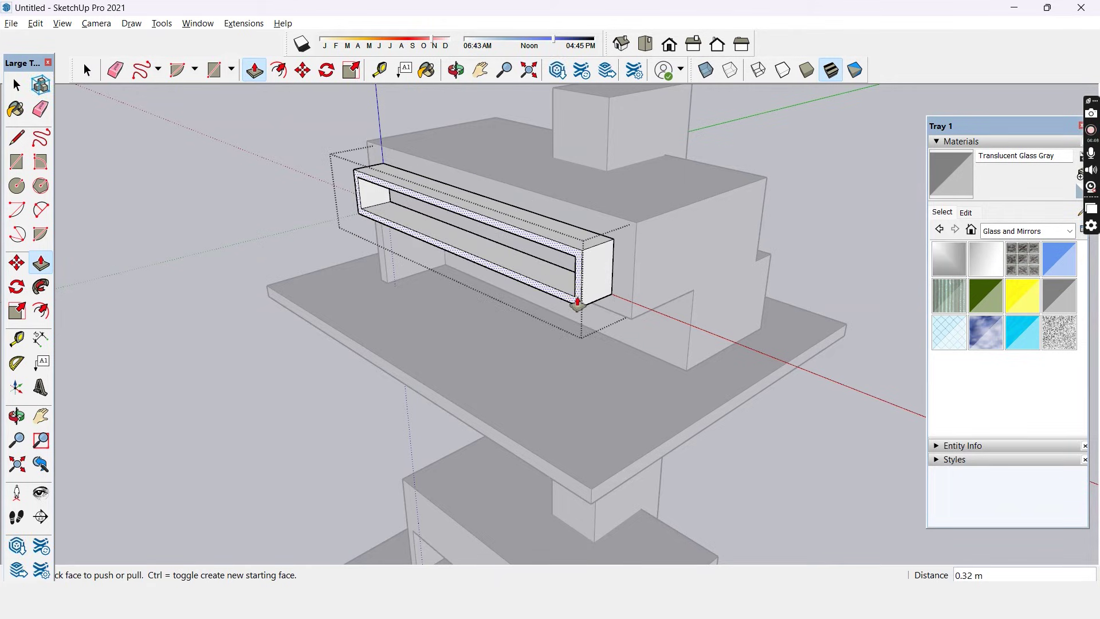
{"action": "left_click", "coordinate": [580, 304]}
{"action": "key", "text": "space"}
{"action": "scroll", "coordinate": [555, 260], "scroll_direction": "down", "scroll_amount": 3}
{"action": "left_click", "coordinate": [555, 260]}
{"action": "left_click_drag", "start_coordinate": [532, 296], "coordinate": [536, 329]}
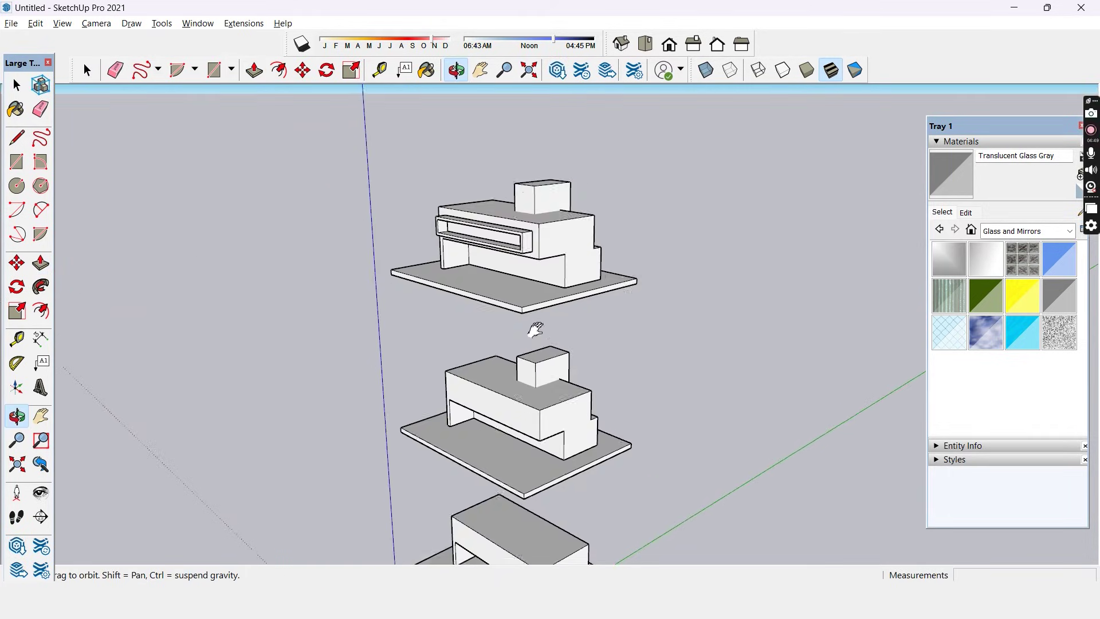
{"action": "scroll", "coordinate": [521, 302], "scroll_direction": "down", "scroll_amount": 4}
{"action": "key", "text": "space"}
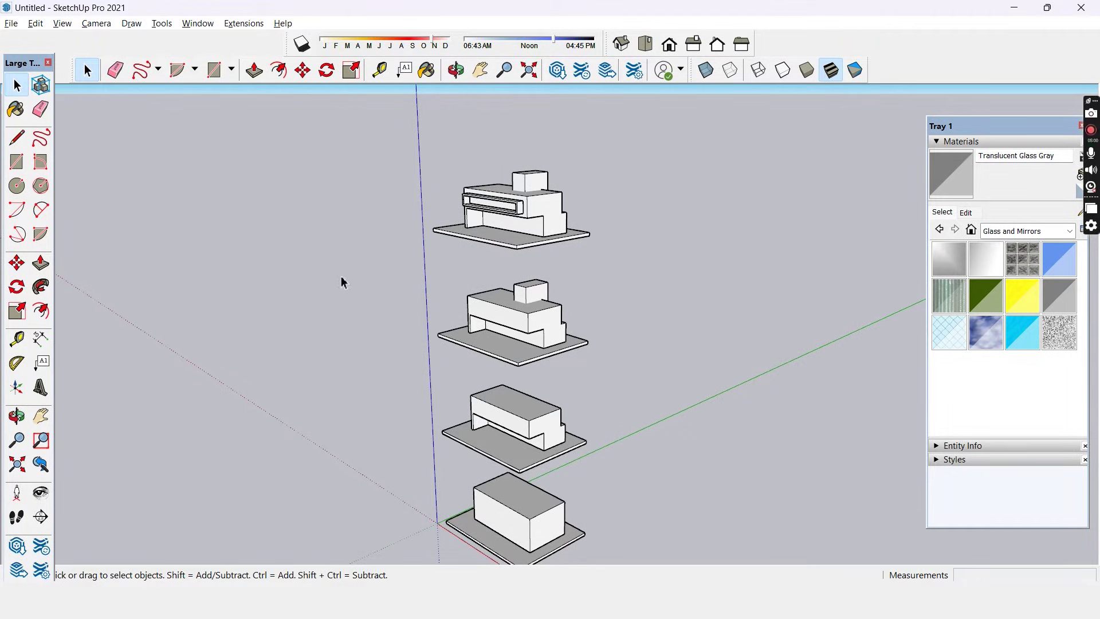
Switch the camera to parallel projection for the four stacked massing stages.
{"action": "scroll", "coordinate": [386, 437], "scroll_direction": "down", "scroll_amount": 1}
{"action": "key", "text": "o"}
{"action": "left_click_drag", "start_coordinate": [435, 447], "coordinate": [457, 446]}
{"action": "key", "text": "space"}
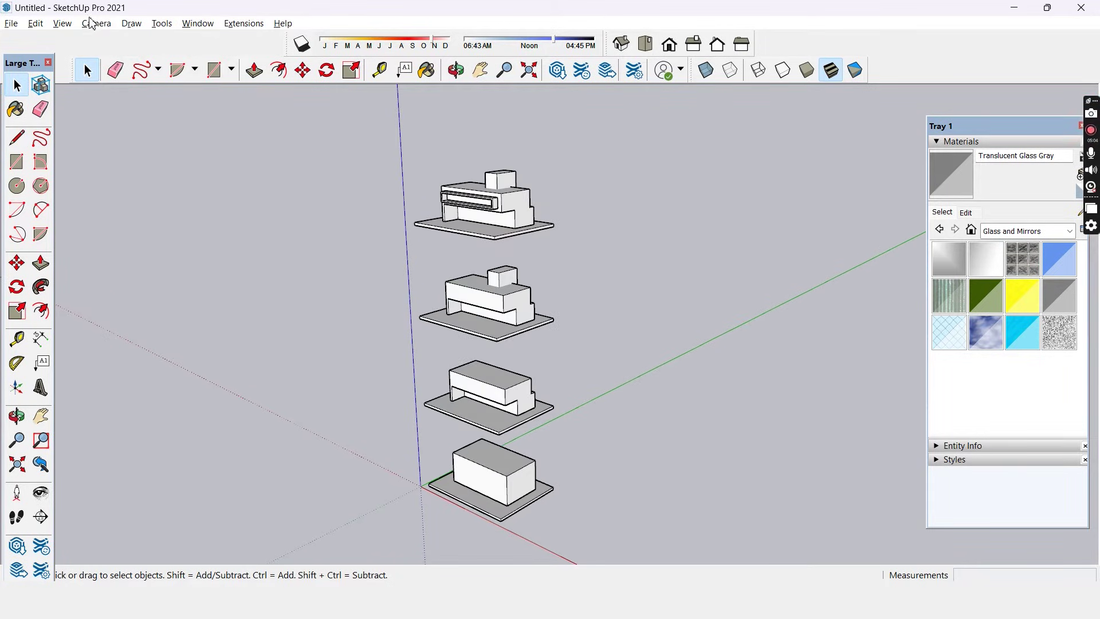
{"action": "left_click", "coordinate": [92, 23]}
{"action": "left_click", "coordinate": [137, 91]}
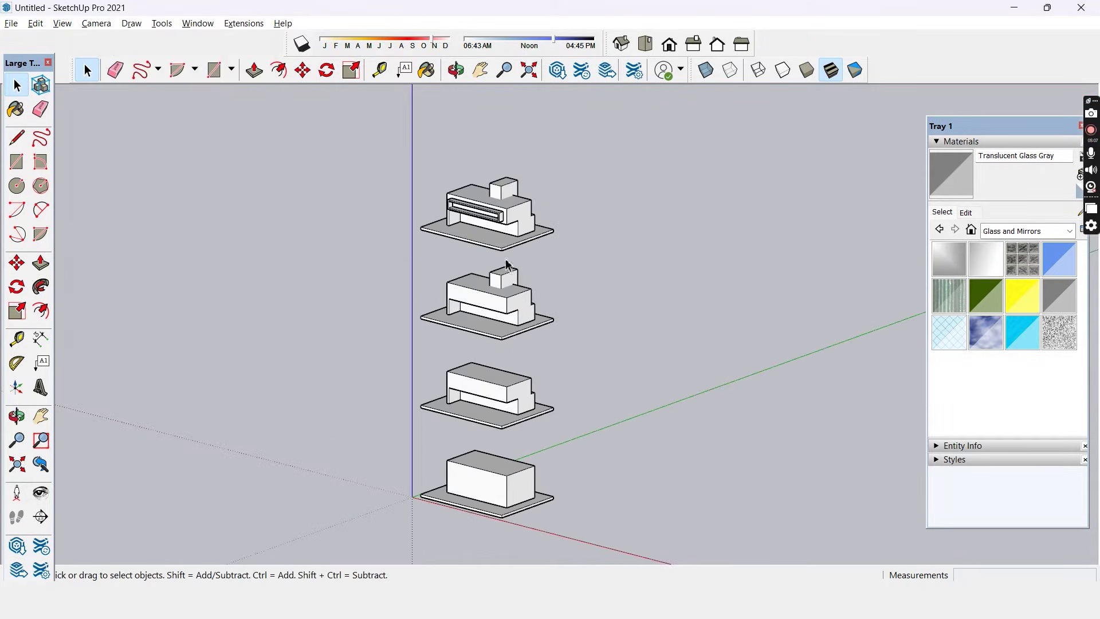
Frame all four stages from a slightly raised corner angle and save that view as a scene.
{"action": "key", "text": "z"}
{"action": "key", "text": "o"}
{"action": "left_click_drag", "start_coordinate": [545, 418], "coordinate": [543, 348]}
{"action": "scroll", "coordinate": [544, 393], "scroll_direction": "up", "scroll_amount": 1}
{"action": "key", "text": "z"}
{"action": "key", "text": "h"}
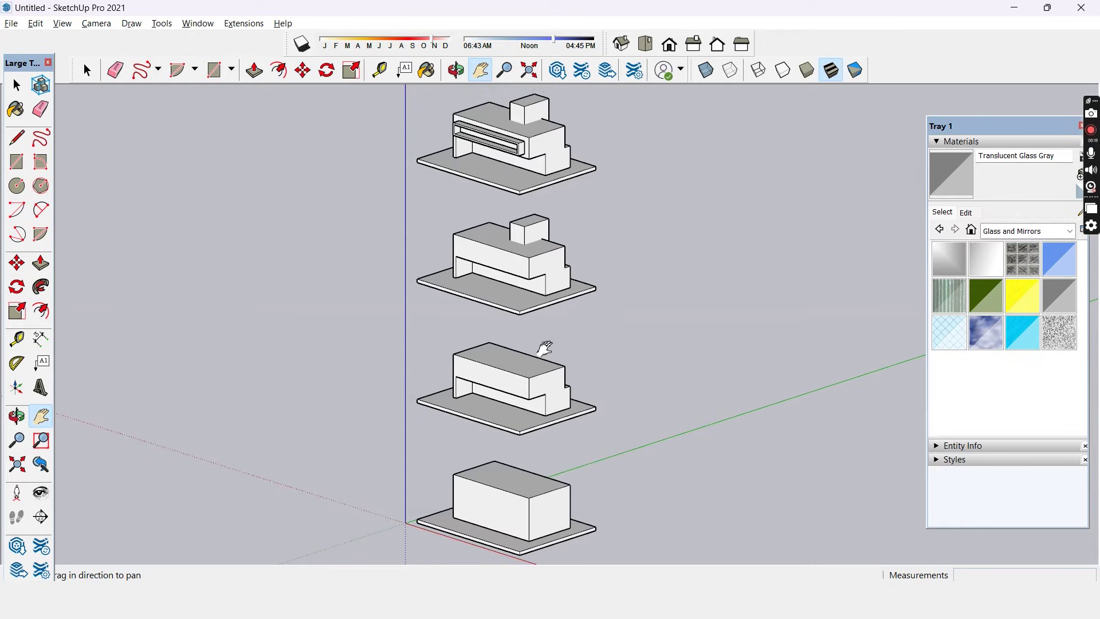
{"action": "key", "text": "space"}
{"action": "left_click", "coordinate": [96, 24]}
{"action": "mouse_move", "coordinate": [56, 26]}
{"action": "mouse_move", "coordinate": [108, 274]}
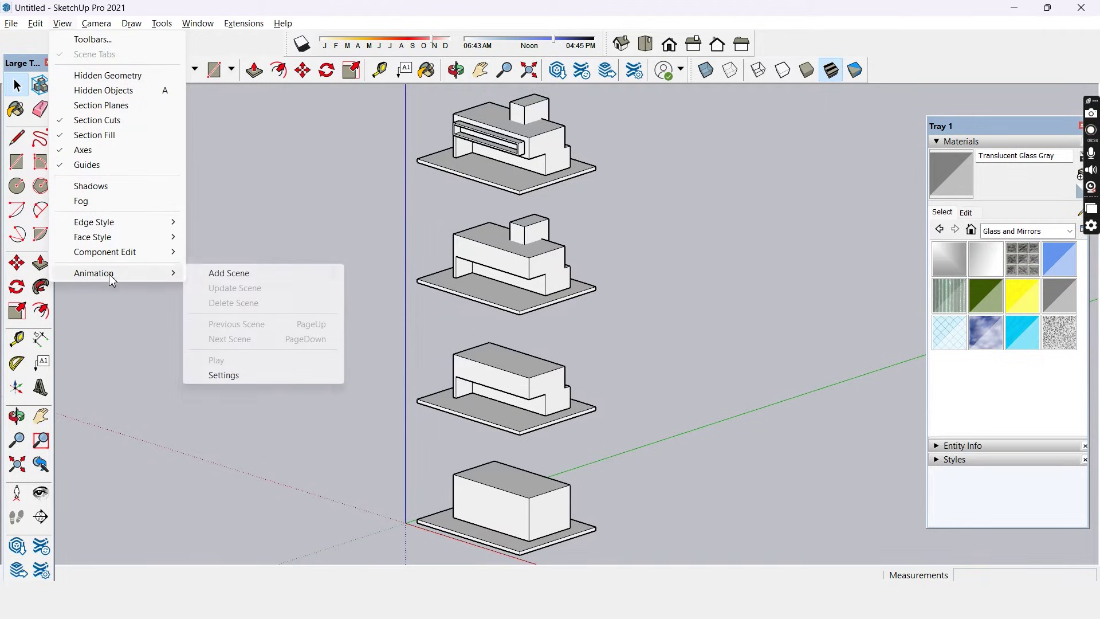
{"action": "left_click", "coordinate": [206, 274]}
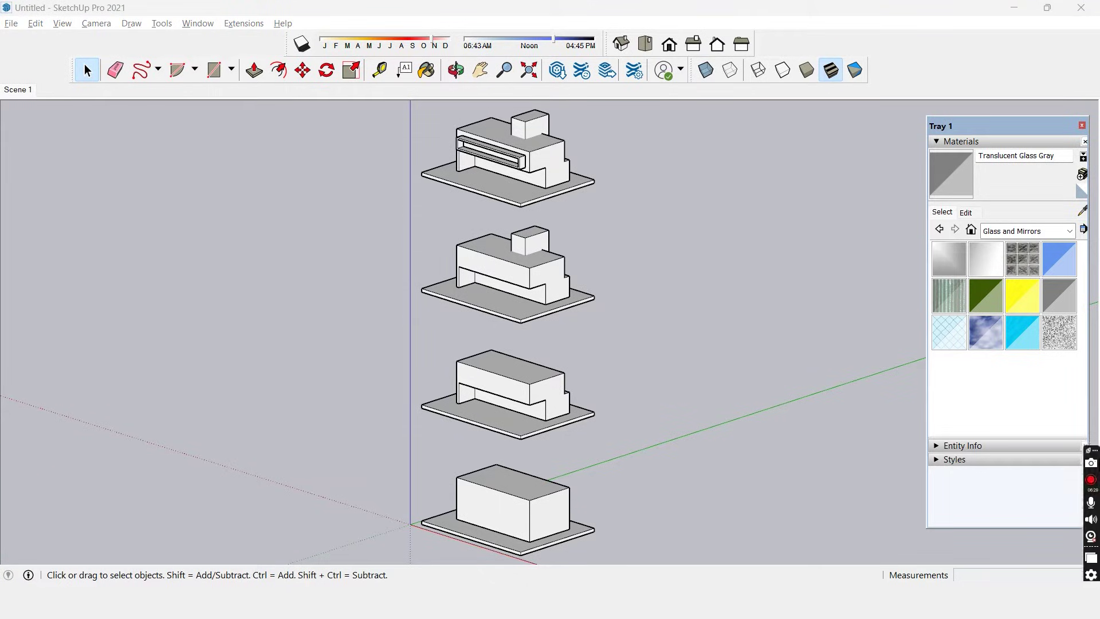
Apply the HiddenLine style from the Default Styles and turn on profile edges with a width of 3.
{"action": "left_click", "coordinate": [940, 142]}
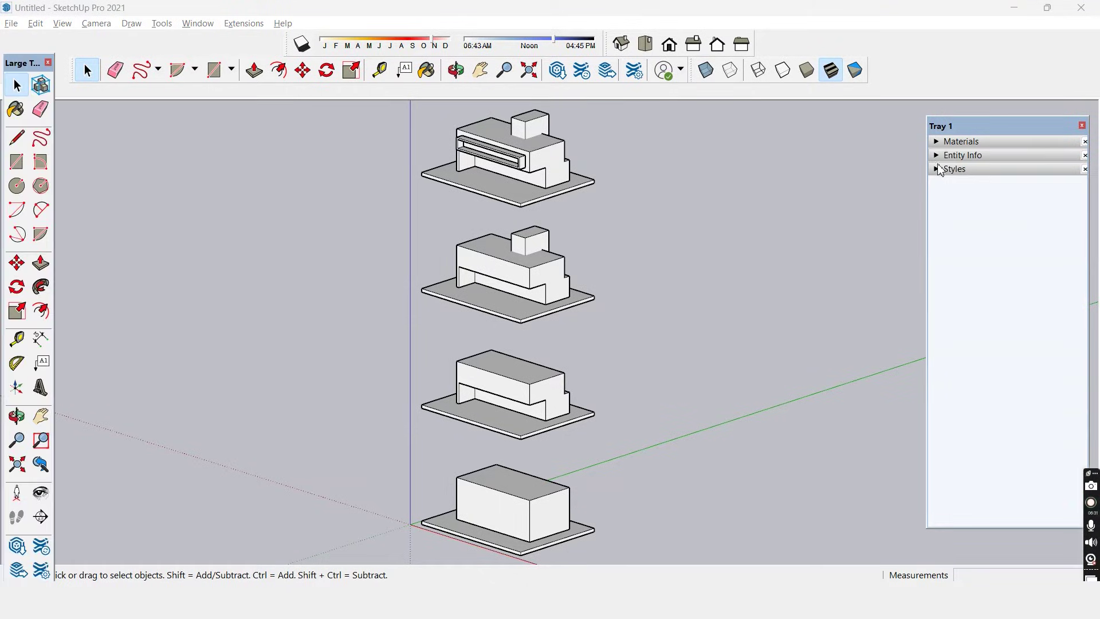
{"action": "left_click", "coordinate": [955, 169]}
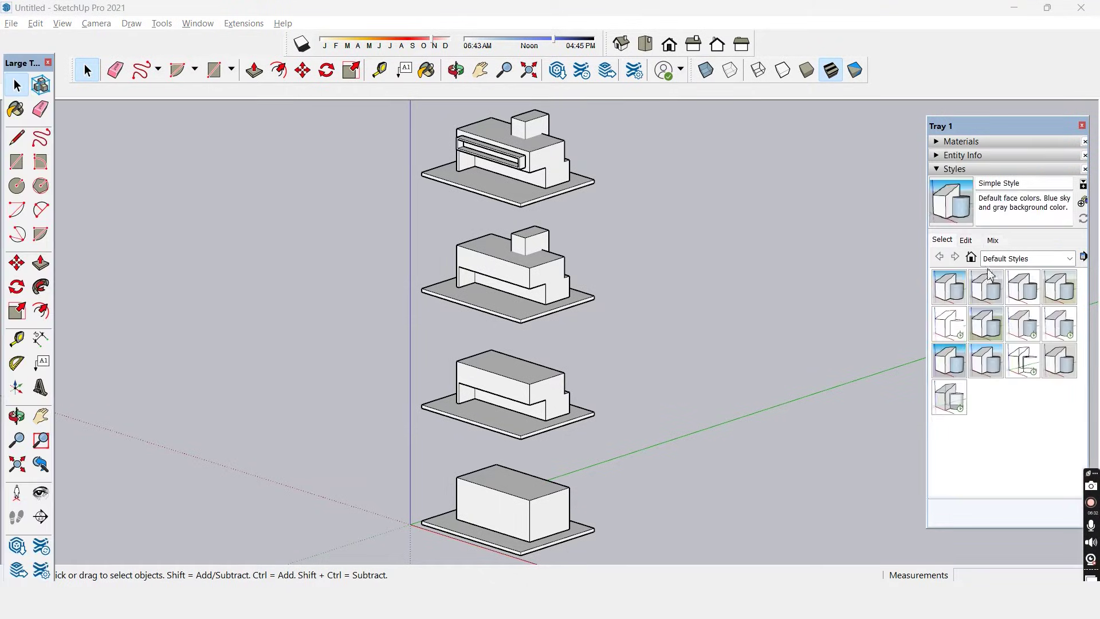
{"action": "left_click", "coordinate": [954, 334]}
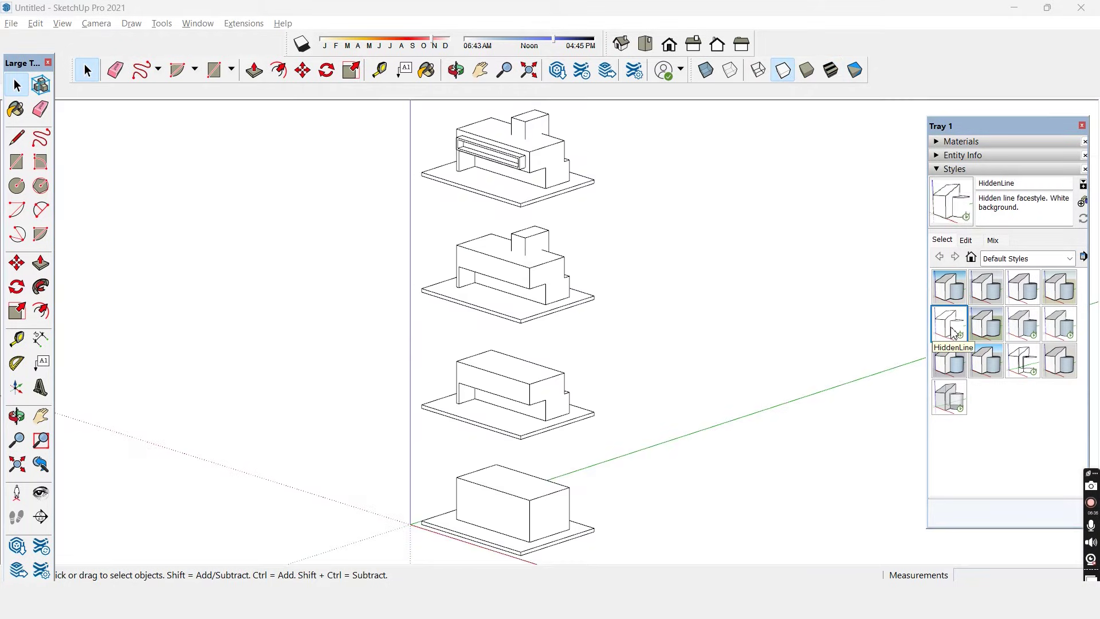
{"action": "left_click", "coordinate": [968, 240]}
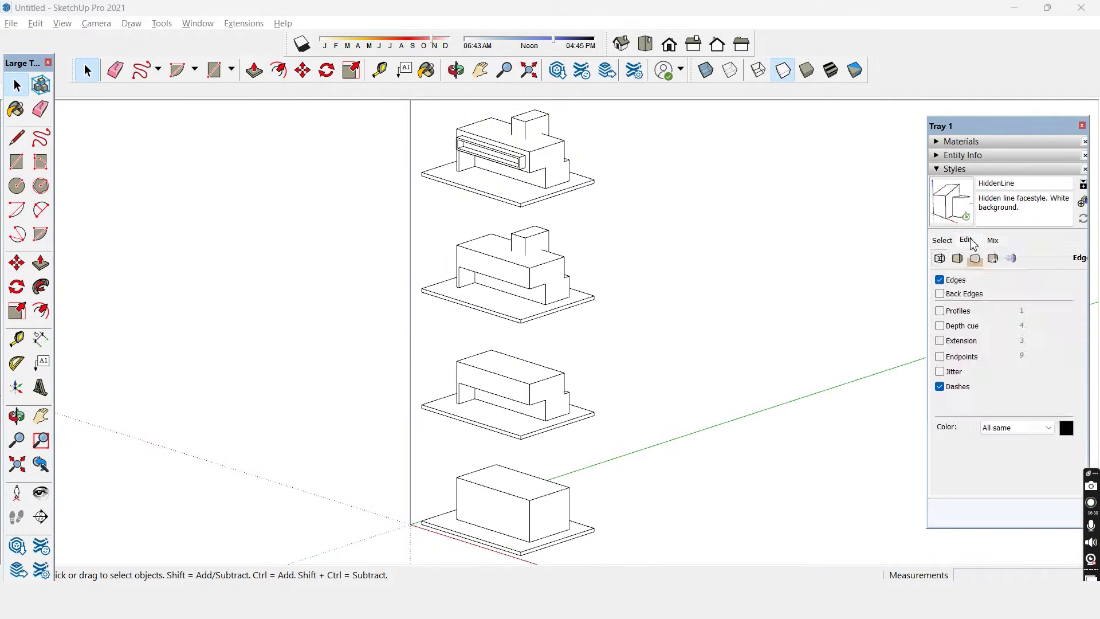
{"action": "left_click", "coordinate": [942, 311]}
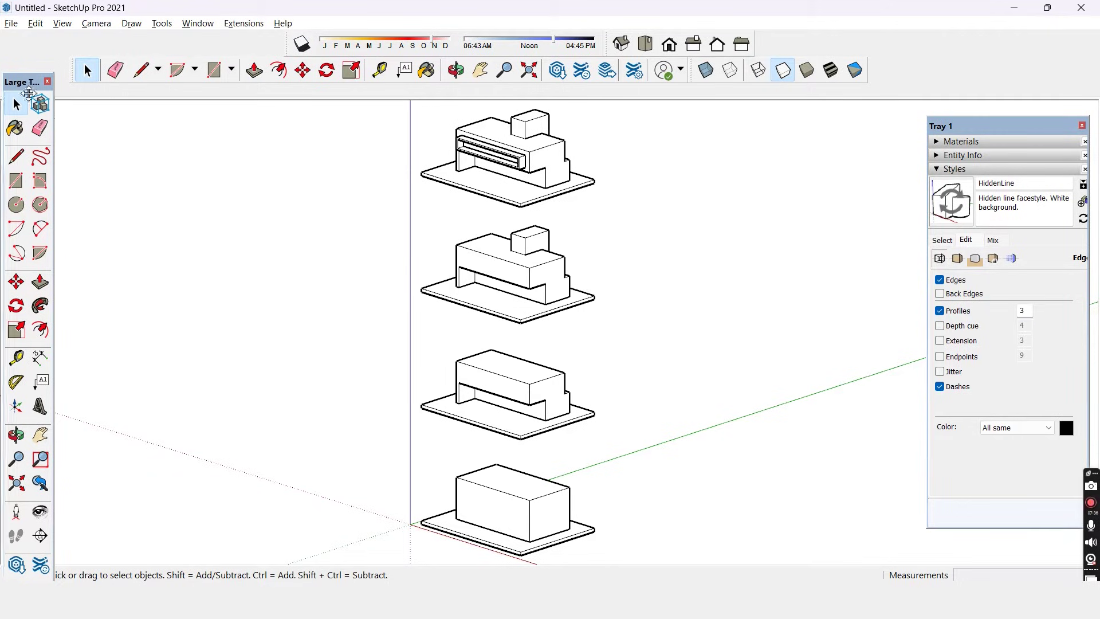
Update Scene 1 with the current display settings, saving the style changes as a new style.
{"action": "right_click", "coordinate": [20, 90]}
{"action": "left_click", "coordinate": [73, 152]}
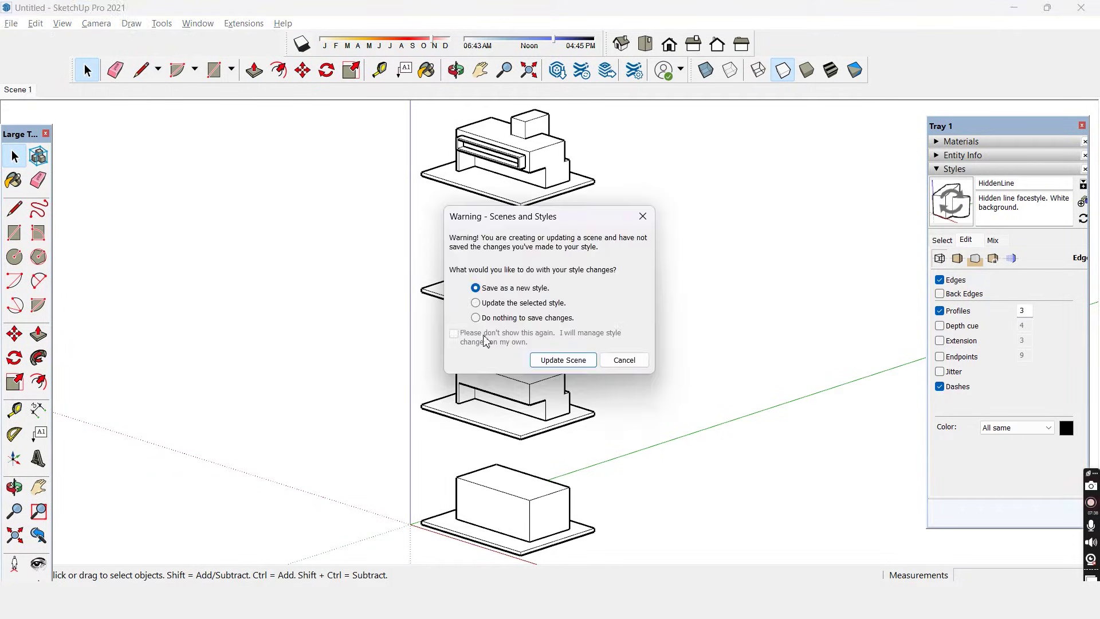
{"action": "left_click", "coordinate": [537, 361]}
Export the current view as a 2D JPEG image named Untitled to the Documents folder.
{"action": "left_click", "coordinate": [11, 23]}
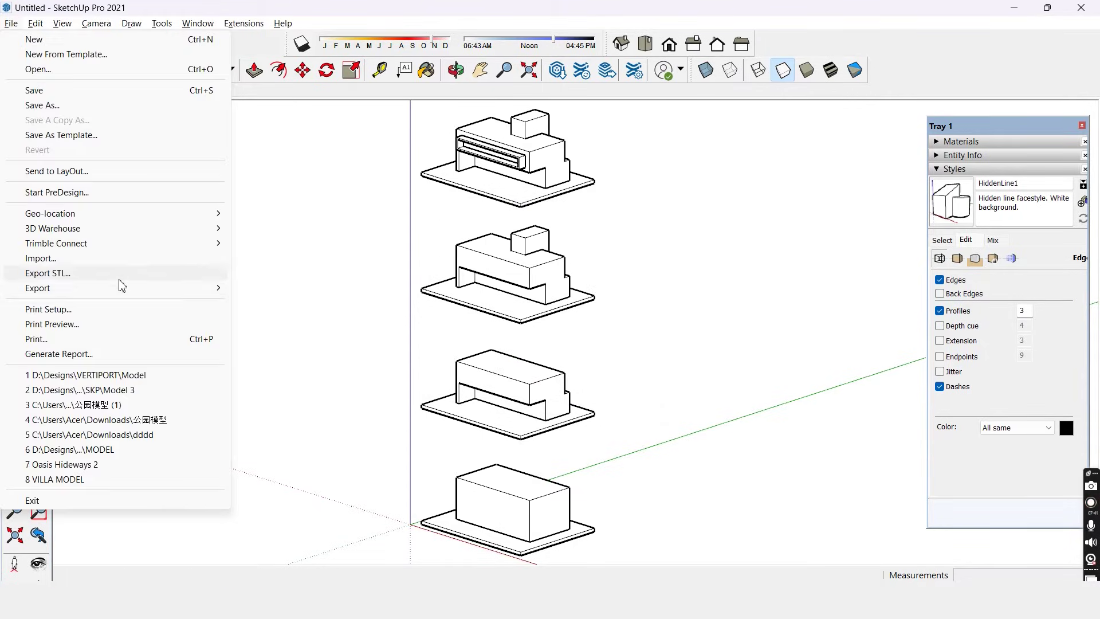
{"action": "mouse_move", "coordinate": [191, 289]}
{"action": "left_click", "coordinate": [266, 307]}
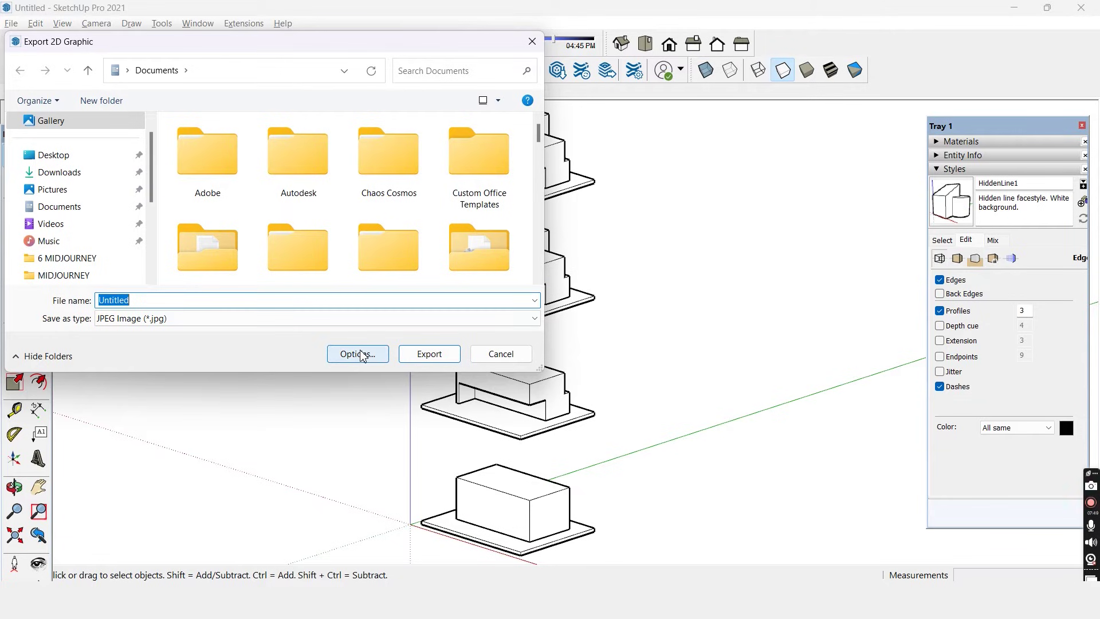
{"action": "left_click", "coordinate": [362, 355]}
{"action": "left_click", "coordinate": [340, 346]}
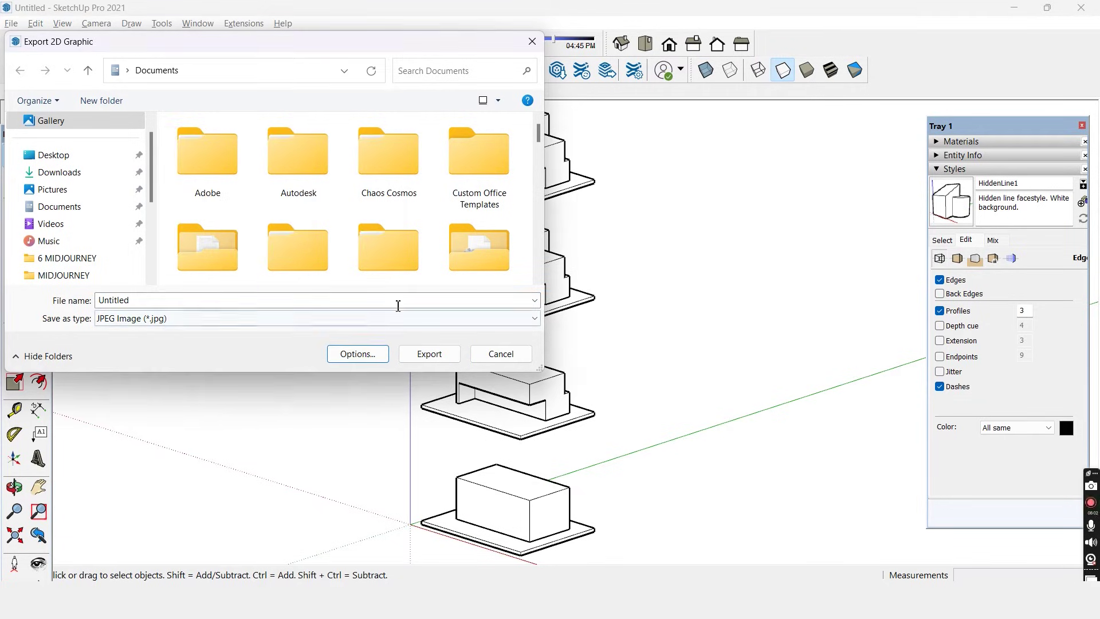
{"action": "left_click", "coordinate": [435, 355]}
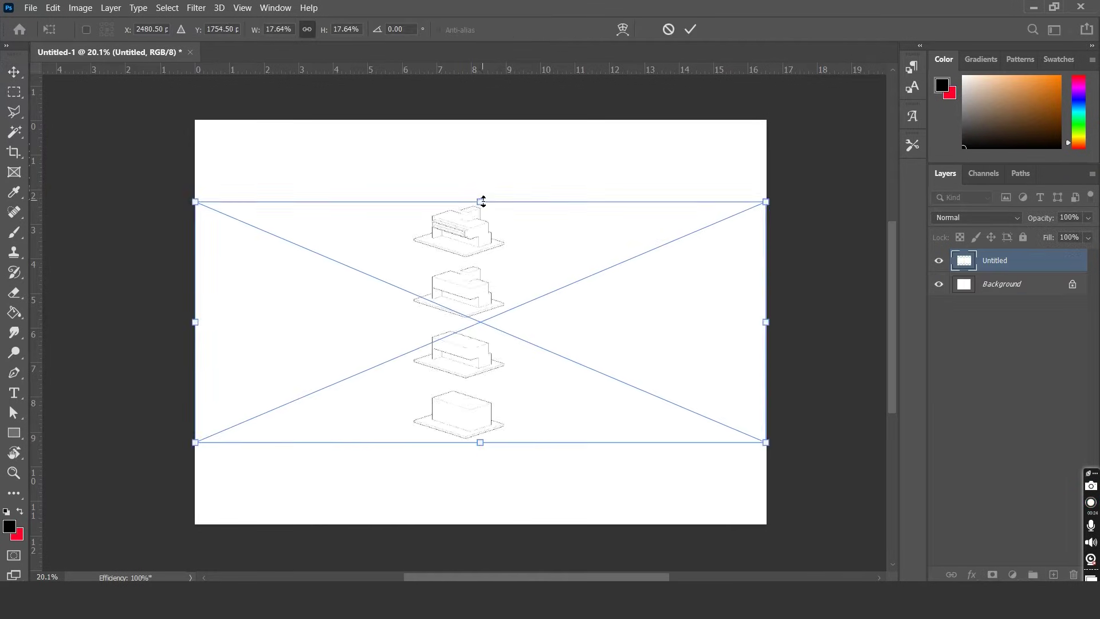
In Photoshop, enlarge the placed linework to fill the canvas height and crop both sides of the canvas close to the four stages.
{"action": "left_click_drag", "start_coordinate": [482, 201], "coordinate": [480, 120]}
{"action": "left_click_drag", "start_coordinate": [481, 444], "coordinate": [474, 483]}
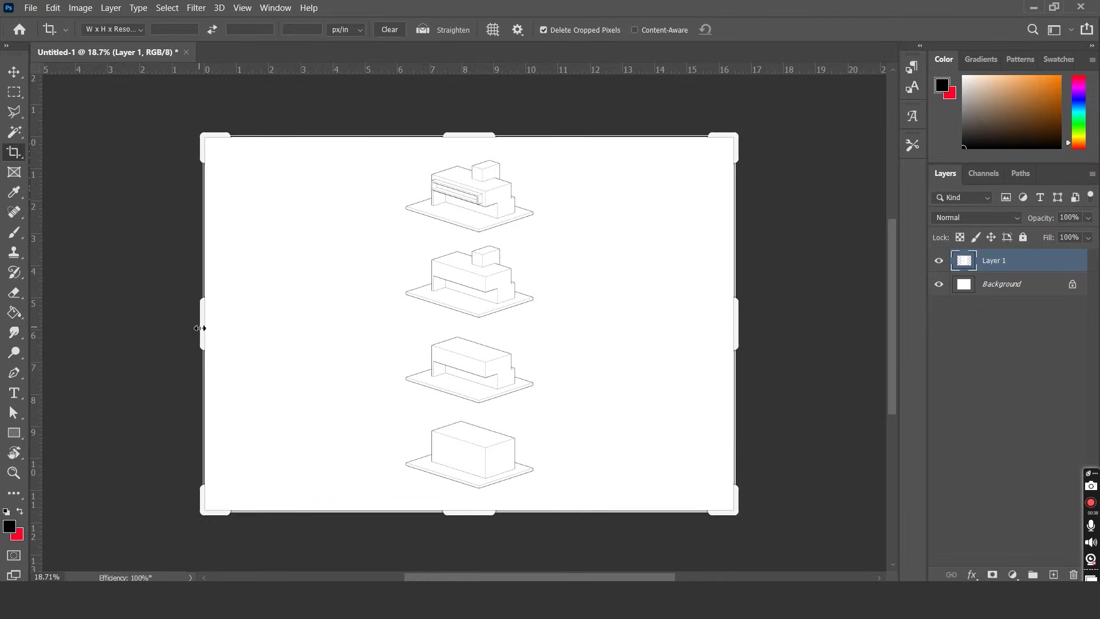
{"action": "left_click_drag", "start_coordinate": [201, 327], "coordinate": [290, 339]}
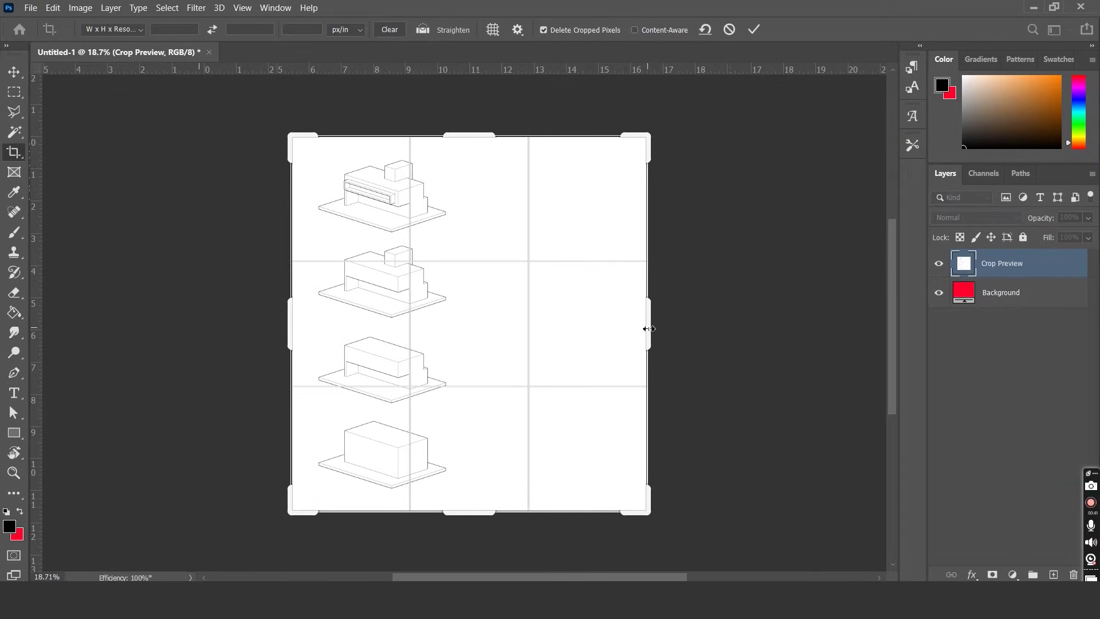
{"action": "left_click_drag", "start_coordinate": [649, 328], "coordinate": [560, 326]}
{"action": "key", "text": "Return"}
{"action": "key", "text": "ctrl+0"}
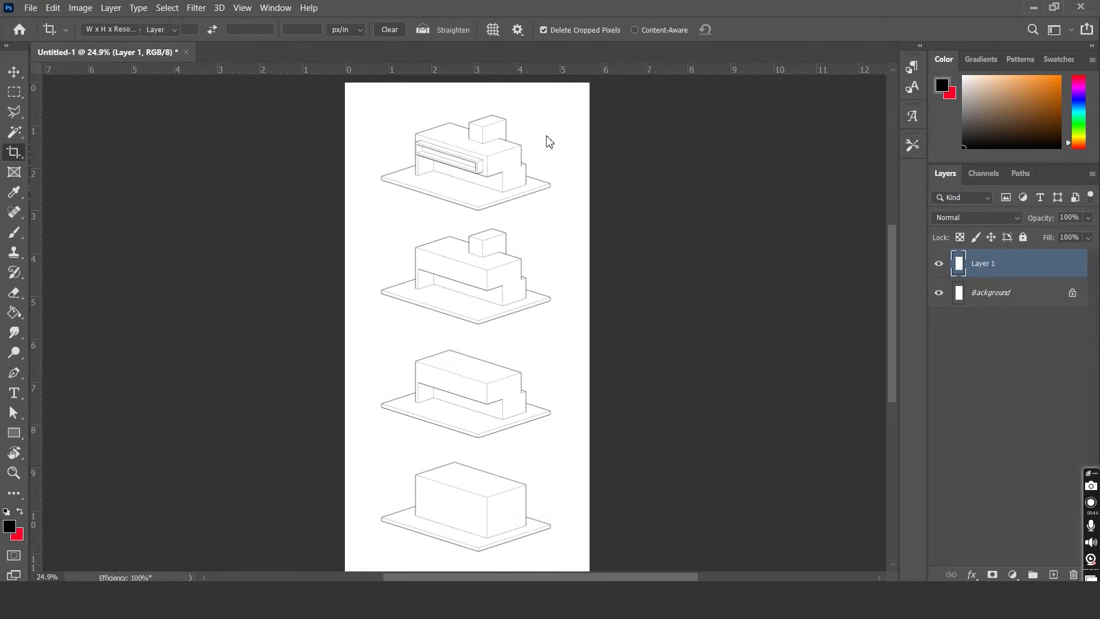
{"action": "key", "text": "v"}
{"action": "scroll", "coordinate": [487, 275], "scroll_direction": "down", "scroll_amount": 1}
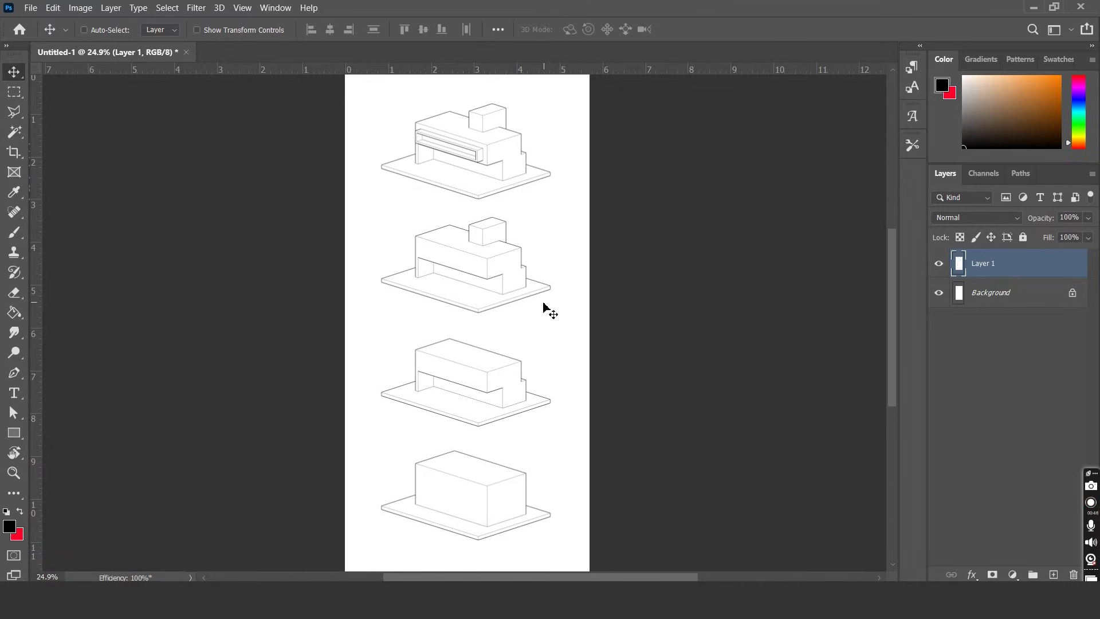
Configure the Pen tool to draw shapes with no fill and a black 0.03 in stroke.
{"action": "key", "text": "p"}
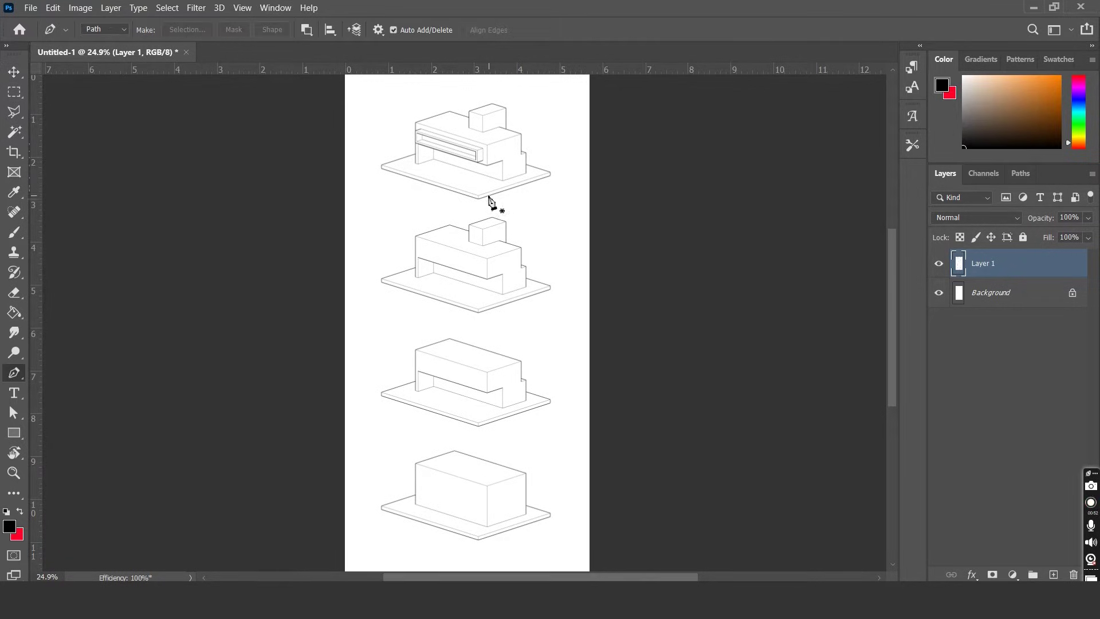
{"action": "scroll", "coordinate": [474, 172], "scroll_direction": "up", "scroll_amount": 1}
{"action": "scroll", "coordinate": [454, 167], "scroll_direction": "up", "scroll_amount": 3}
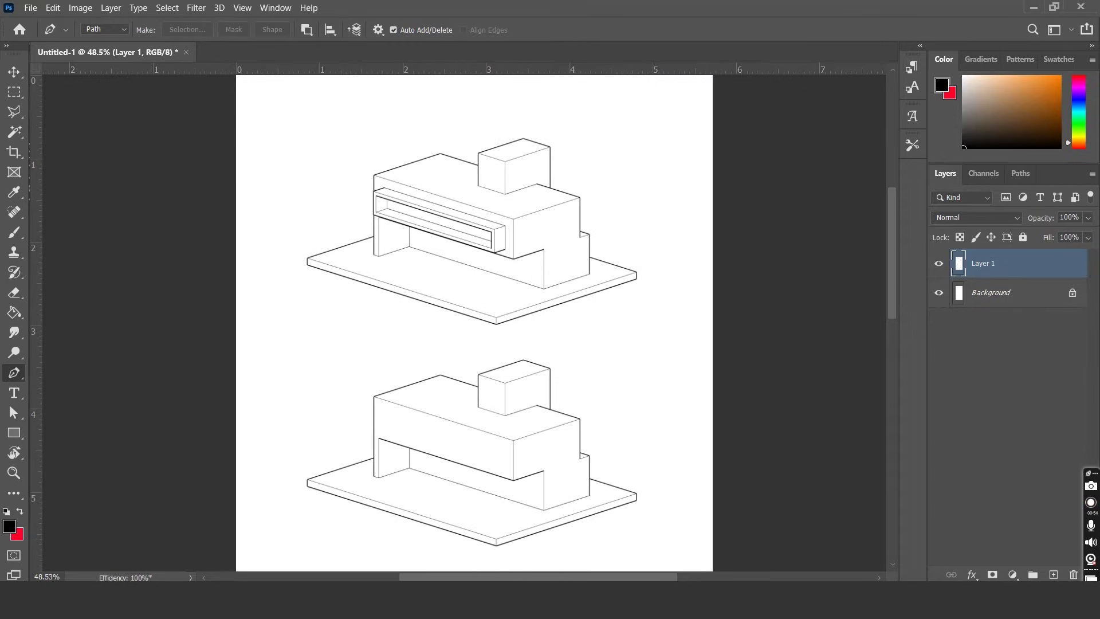
{"action": "left_click", "coordinate": [106, 33]}
{"action": "left_click", "coordinate": [98, 40]}
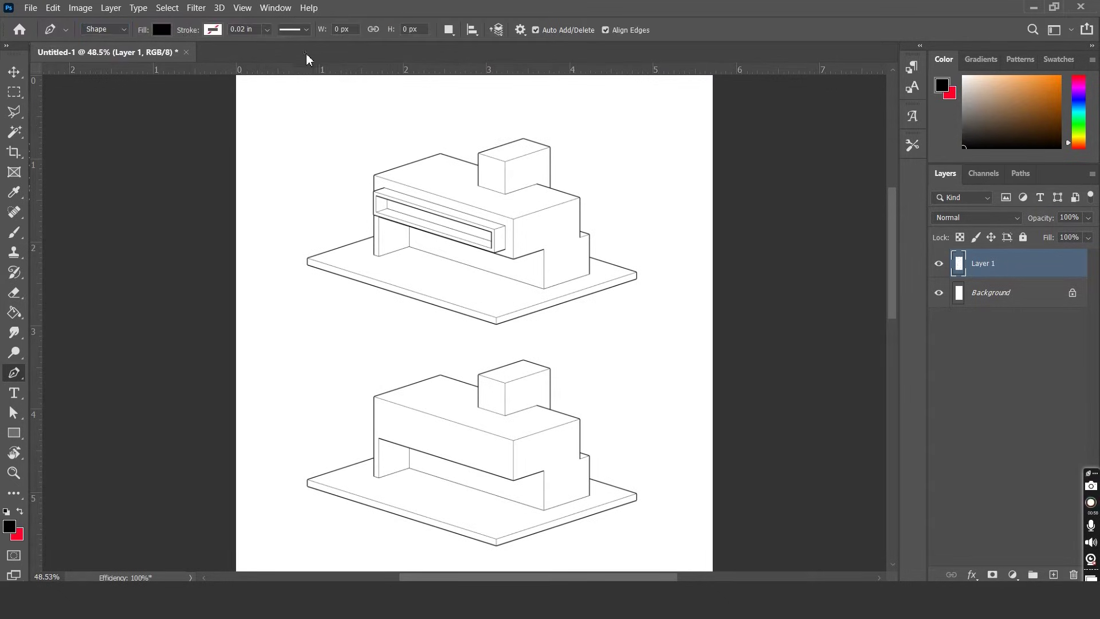
{"action": "left_click", "coordinate": [212, 30]}
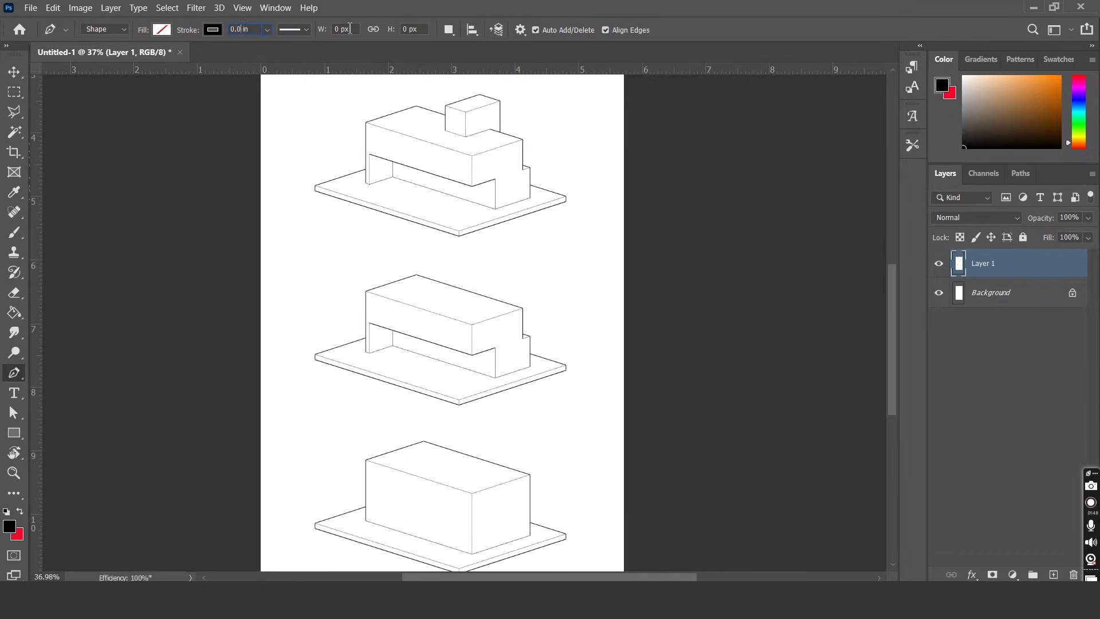
{"action": "type", "text": "3"}
{"action": "key", "text": "Return"}
Trace the outer outline of the lowest stage's box as a closed shape and set its stroke width to 0.02 in.
{"action": "scroll", "coordinate": [347, 245], "scroll_direction": "down", "scroll_amount": 5}
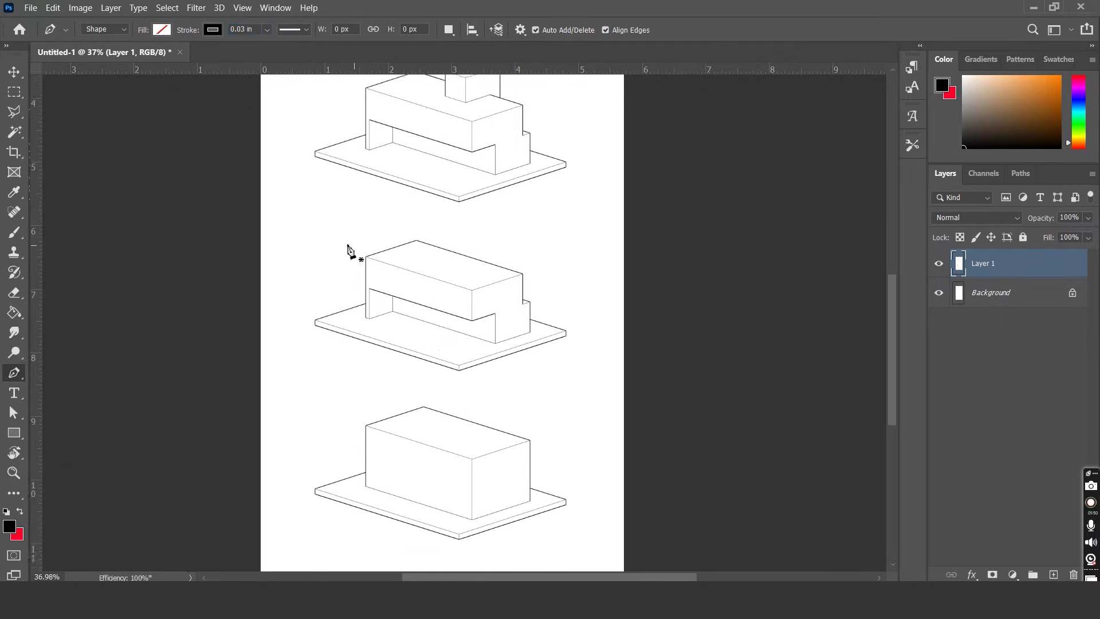
{"action": "scroll", "coordinate": [375, 358], "scroll_direction": "up", "scroll_amount": 6}
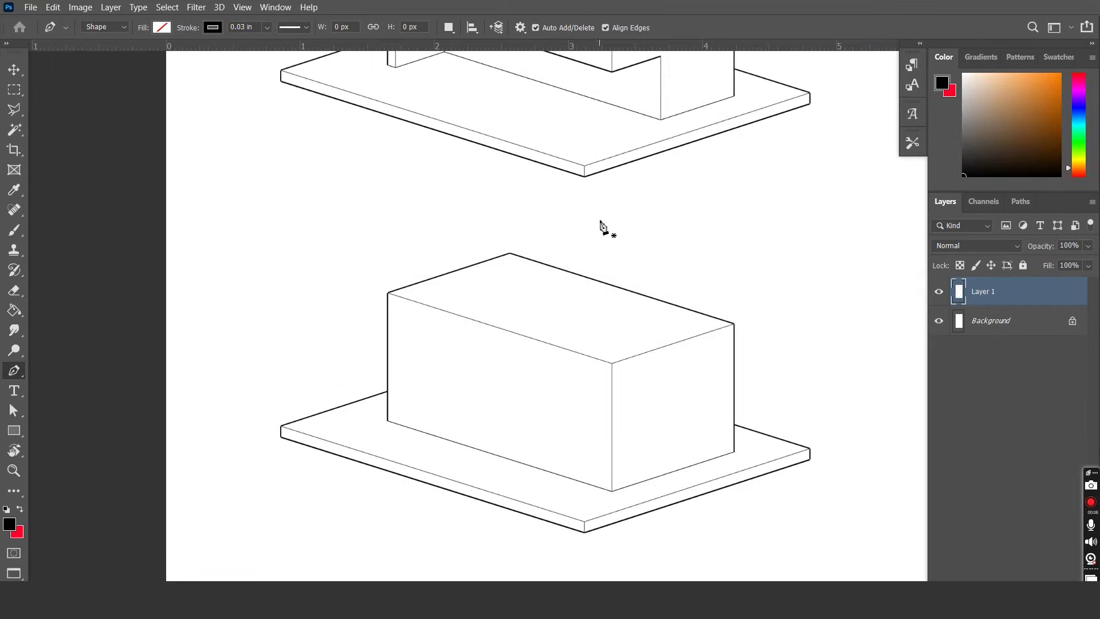
{"action": "left_click", "coordinate": [734, 324]}
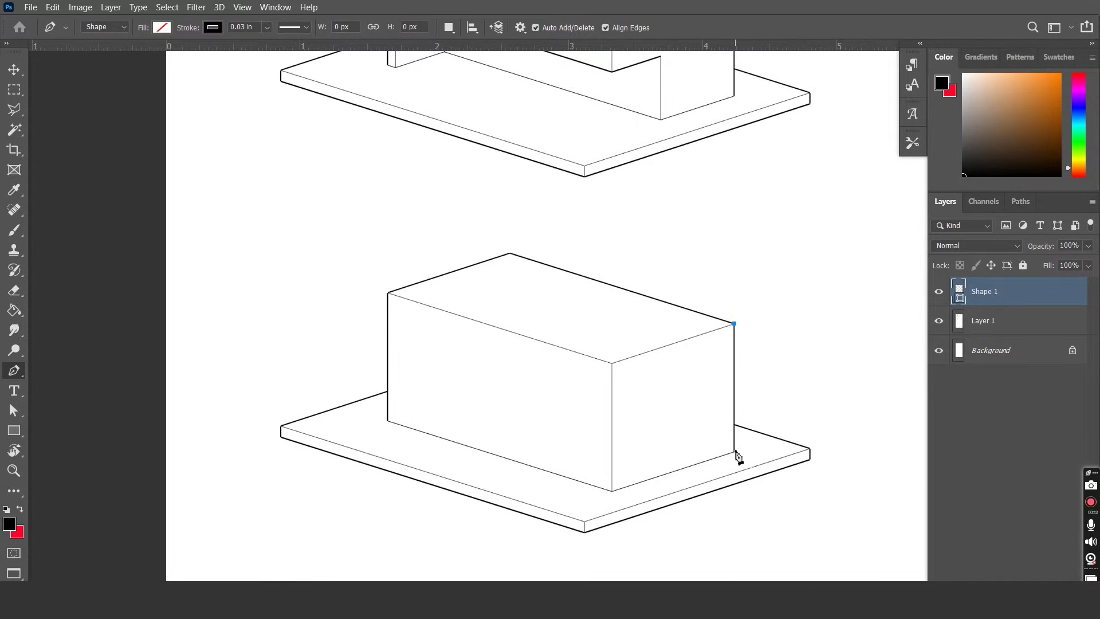
{"action": "left_click", "coordinate": [734, 451]}
{"action": "key", "text": "ctrl+z"}
{"action": "left_click", "coordinate": [734, 452]}
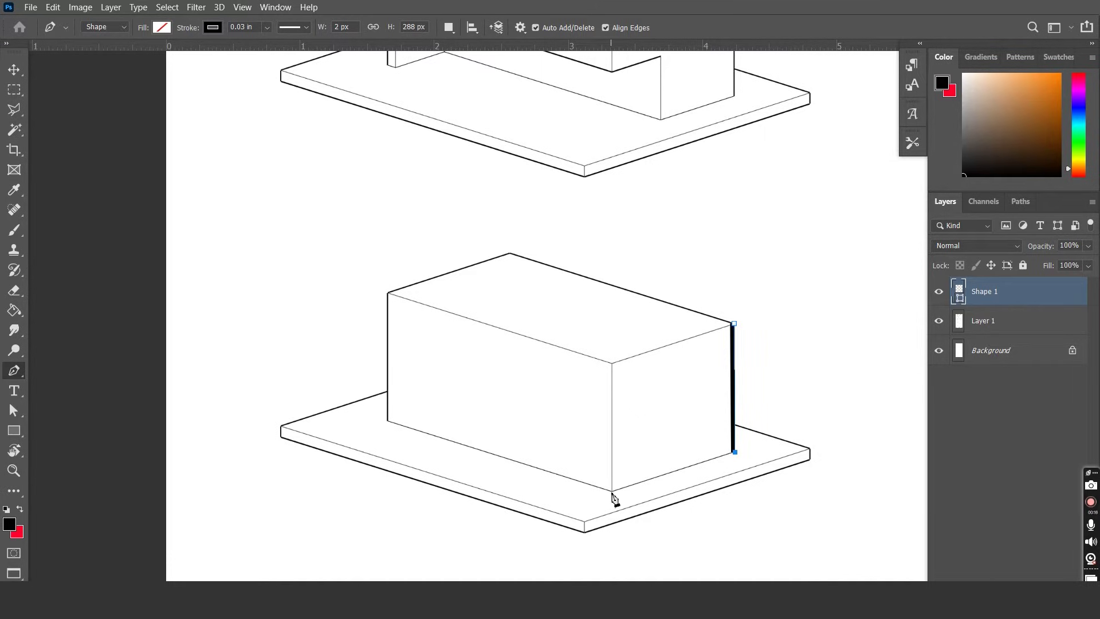
{"action": "left_click", "coordinate": [611, 491]}
{"action": "left_click", "coordinate": [387, 421]}
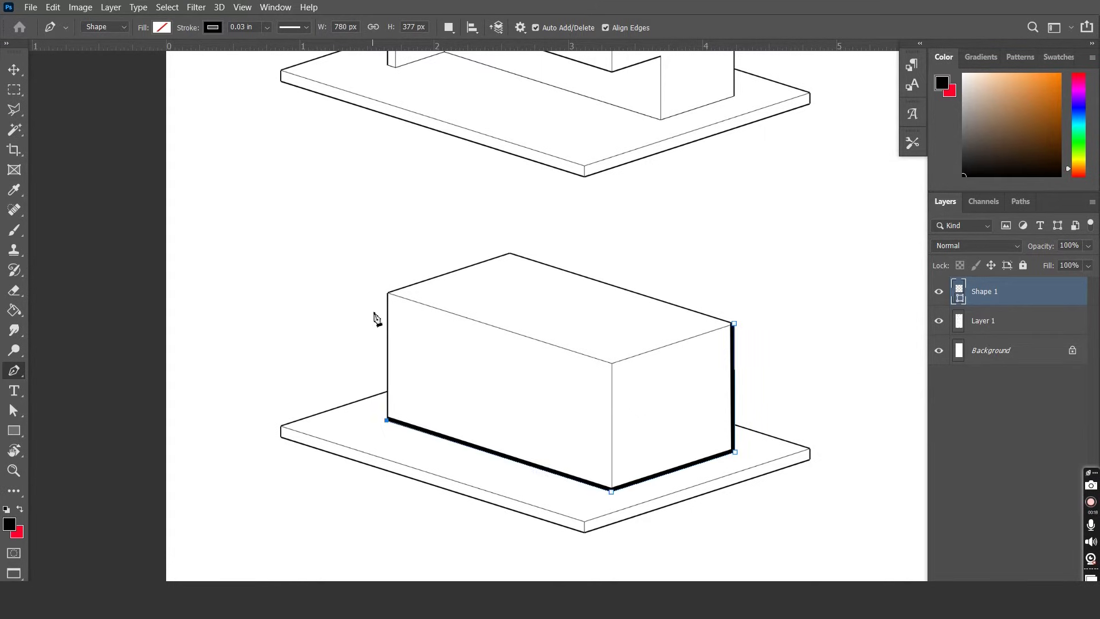
{"action": "left_click", "coordinate": [388, 293]}
{"action": "left_click", "coordinate": [510, 254]}
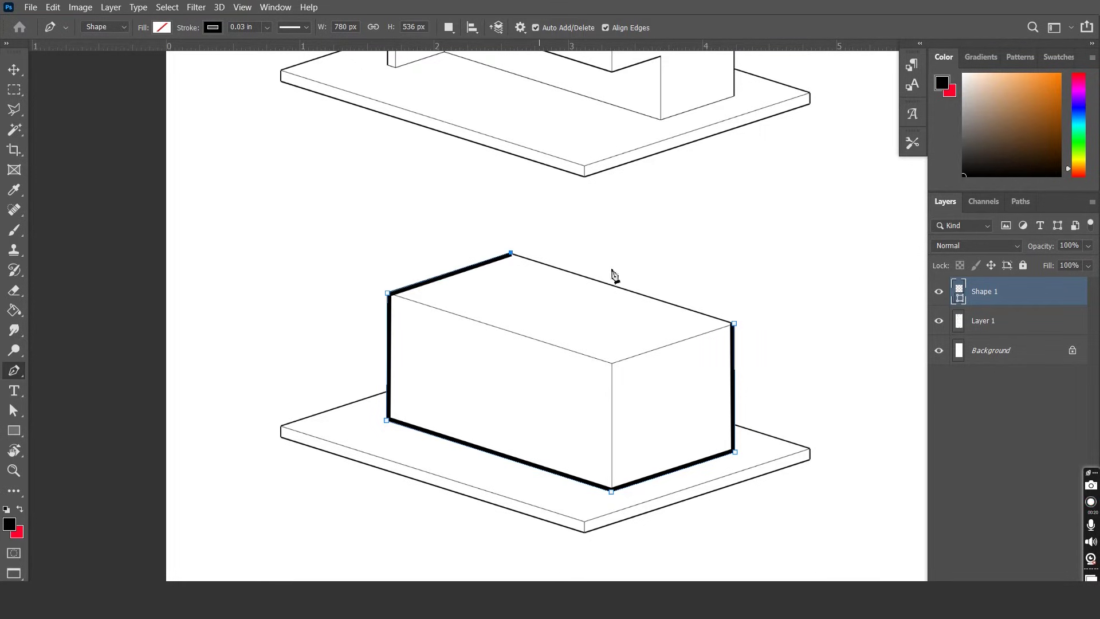
{"action": "left_click", "coordinate": [735, 324]}
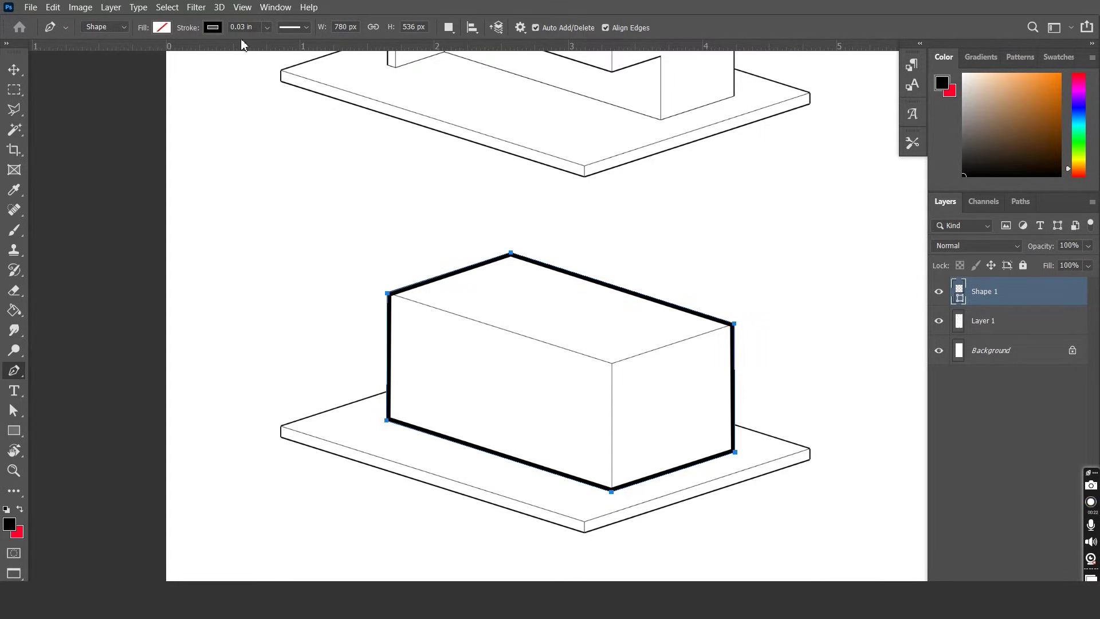
{"action": "key", "text": "Down"}
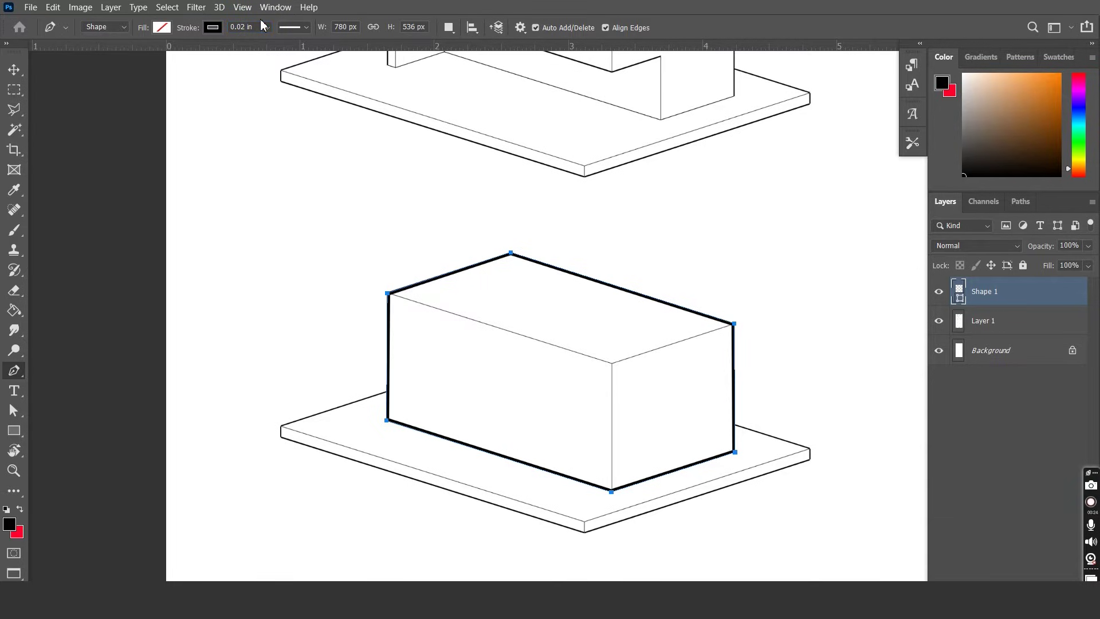
Trace the outer outline of the second stage's building mass, including its front recess and rear step, as a closed shape.
{"action": "scroll", "coordinate": [415, 229], "scroll_direction": "up", "scroll_amount": 5}
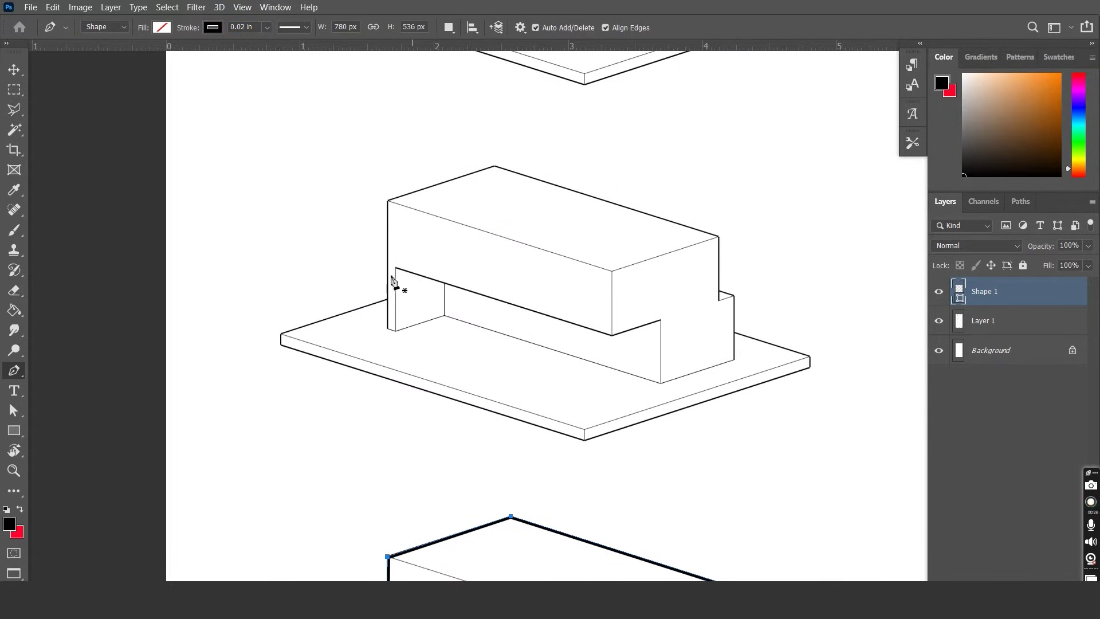
{"action": "left_click", "coordinate": [387, 328]}
{"action": "left_click", "coordinate": [396, 333]}
{"action": "left_click", "coordinate": [444, 314]}
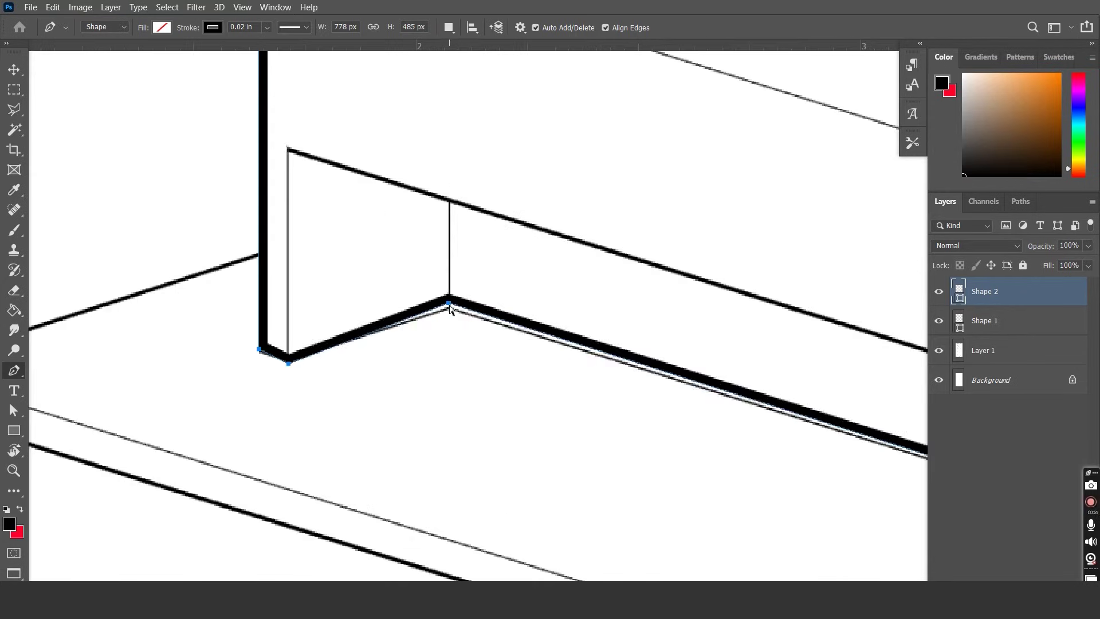
Adjust the anchor points of the second stage's outline so they sit exactly on the building's corners.
{"action": "left_click_drag", "start_coordinate": [451, 310], "coordinate": [454, 307]}
{"action": "left_click", "coordinate": [14, 411]}
{"action": "scroll", "coordinate": [252, 356], "scroll_direction": "up", "scroll_amount": 3}
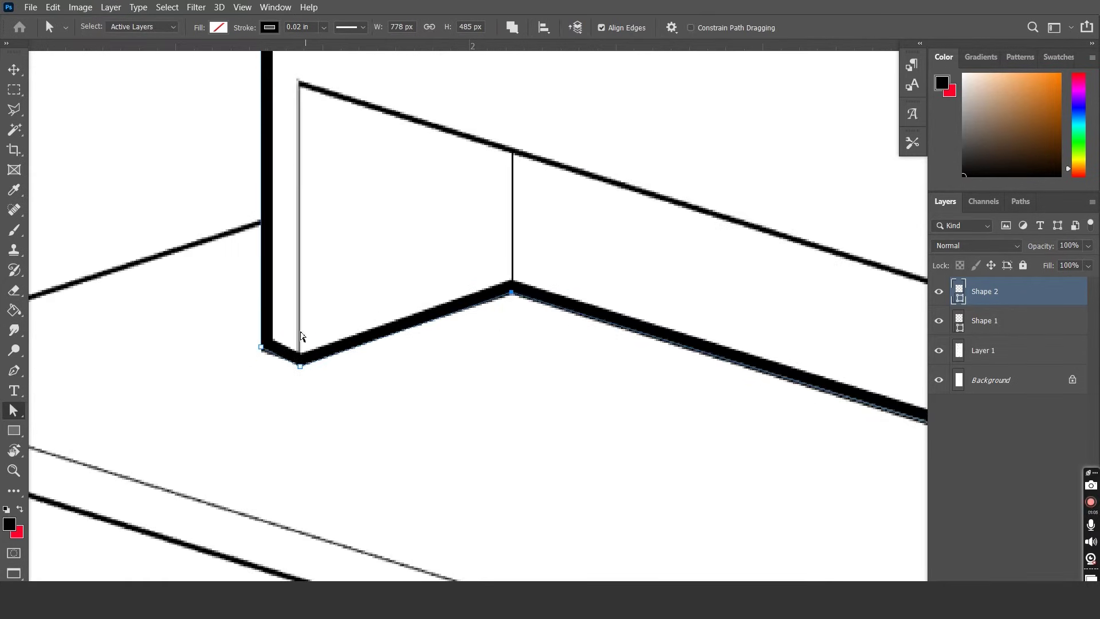
{"action": "left_click_drag", "start_coordinate": [264, 347], "coordinate": [266, 350]}
{"action": "scroll", "coordinate": [275, 347], "scroll_direction": "down", "scroll_amount": 6}
{"action": "scroll", "coordinate": [687, 430], "scroll_direction": "up", "scroll_amount": 4}
{"action": "left_click_drag", "start_coordinate": [655, 419], "coordinate": [655, 422]}
{"action": "left_click", "coordinate": [858, 354]}
{"action": "scroll", "coordinate": [701, 377], "scroll_direction": "down", "scroll_amount": 3}
{"action": "scroll", "coordinate": [701, 378], "scroll_direction": "down", "scroll_amount": 3}
{"action": "scroll", "coordinate": [744, 269], "scroll_direction": "up", "scroll_amount": 6}
{"action": "left_click_drag", "start_coordinate": [662, 222], "coordinate": [605, 291]}
{"action": "left_click_drag", "start_coordinate": [634, 240], "coordinate": [636, 241]}
{"action": "scroll", "coordinate": [634, 257], "scroll_direction": "down", "scroll_amount": 8}
Trace the outer outline of the third stage's building mass, including the rooftop block, as a closed shape with a 0.02 in stroke.
{"action": "key", "text": "p"}
{"action": "scroll", "coordinate": [393, 191], "scroll_direction": "up", "scroll_amount": 5}
{"action": "left_click", "coordinate": [389, 185]}
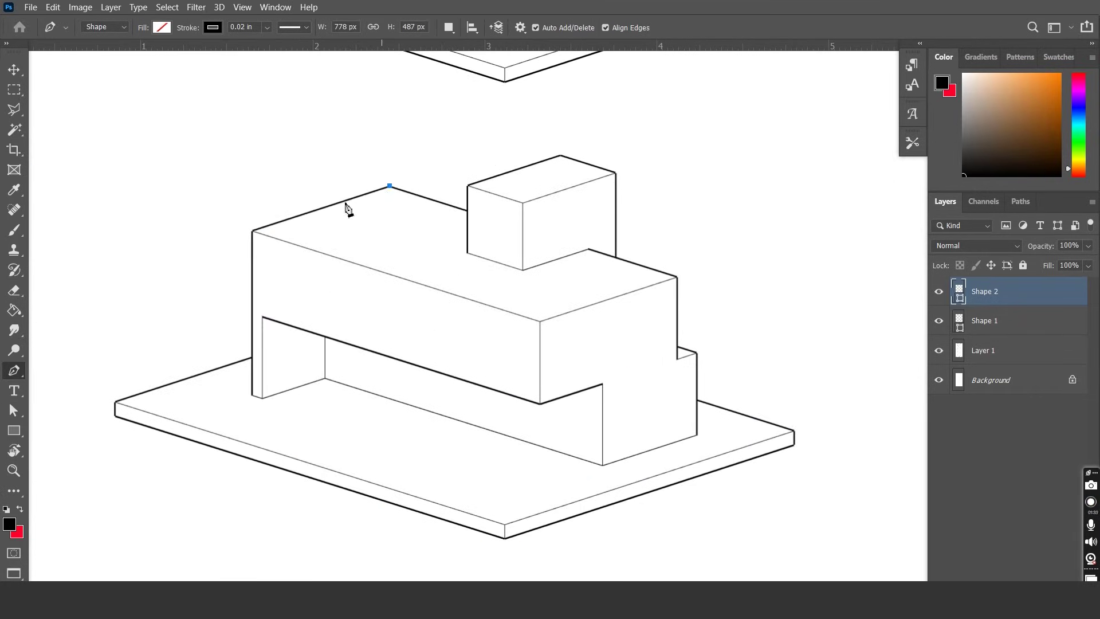
{"action": "left_click", "coordinate": [250, 230]}
{"action": "left_click", "coordinate": [251, 395]}
{"action": "left_click", "coordinate": [260, 399]}
{"action": "left_click", "coordinate": [324, 379]}
{"action": "left_click", "coordinate": [602, 464]}
{"action": "left_click", "coordinate": [696, 435]}
{"action": "left_click", "coordinate": [695, 350]}
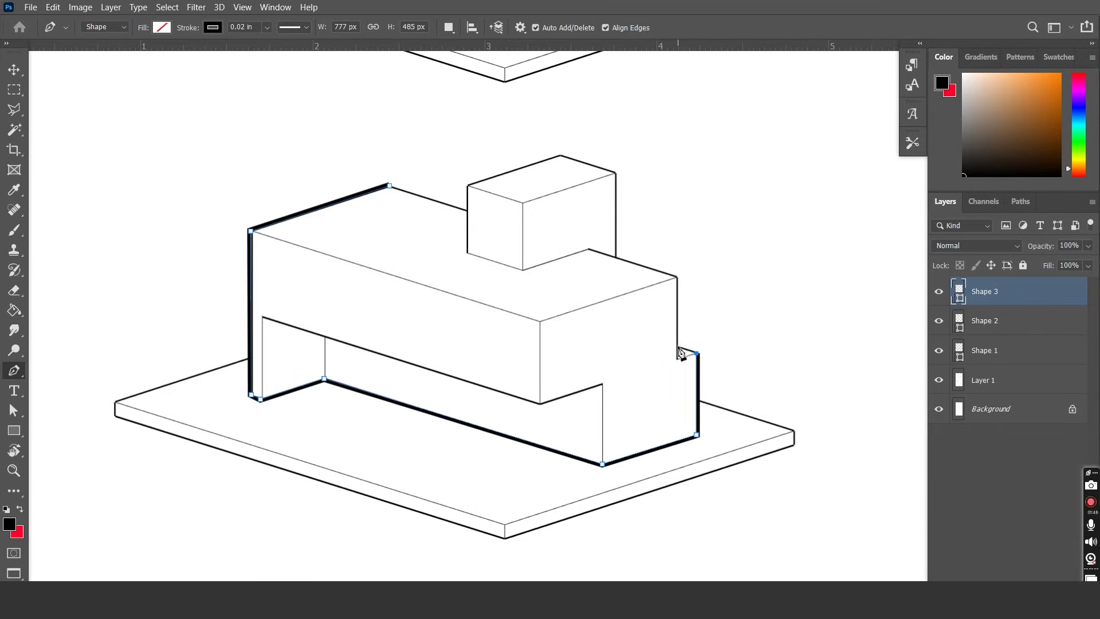
{"action": "left_click", "coordinate": [560, 155]}
{"action": "left_click", "coordinate": [468, 185]}
{"action": "left_click", "coordinate": [468, 211]}
{"action": "left_click", "coordinate": [389, 185]}
Adjust the third stage's outline anchor points at the rear step and beside the rooftop block to match the building's corners.
{"action": "left_click", "coordinate": [14, 410]}
{"action": "scroll", "coordinate": [708, 261], "scroll_direction": "up", "scroll_amount": 3}
{"action": "left_click", "coordinate": [650, 289]}
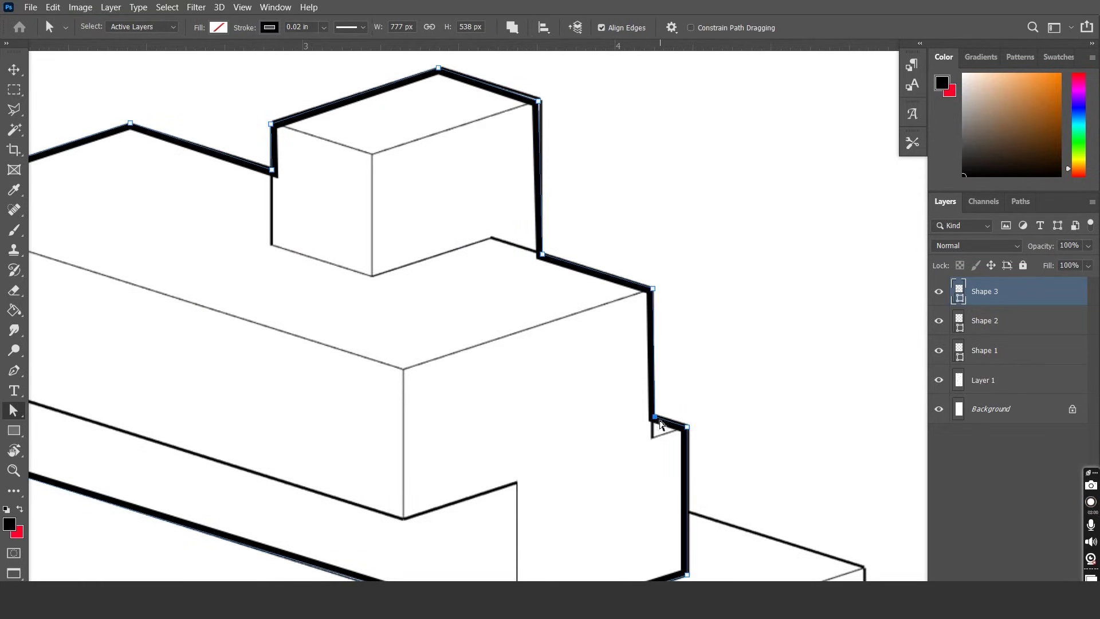
{"action": "left_click_drag", "start_coordinate": [272, 170], "coordinate": [274, 171]}
{"action": "scroll", "coordinate": [101, 250], "scroll_direction": "down", "scroll_amount": 6}
Trace the outer outline of the fourth stage's building mass, including the projecting window frame and rooftop block, as a closed shape.
{"action": "key", "text": "p"}
{"action": "scroll", "coordinate": [332, 175], "scroll_direction": "up", "scroll_amount": 5}
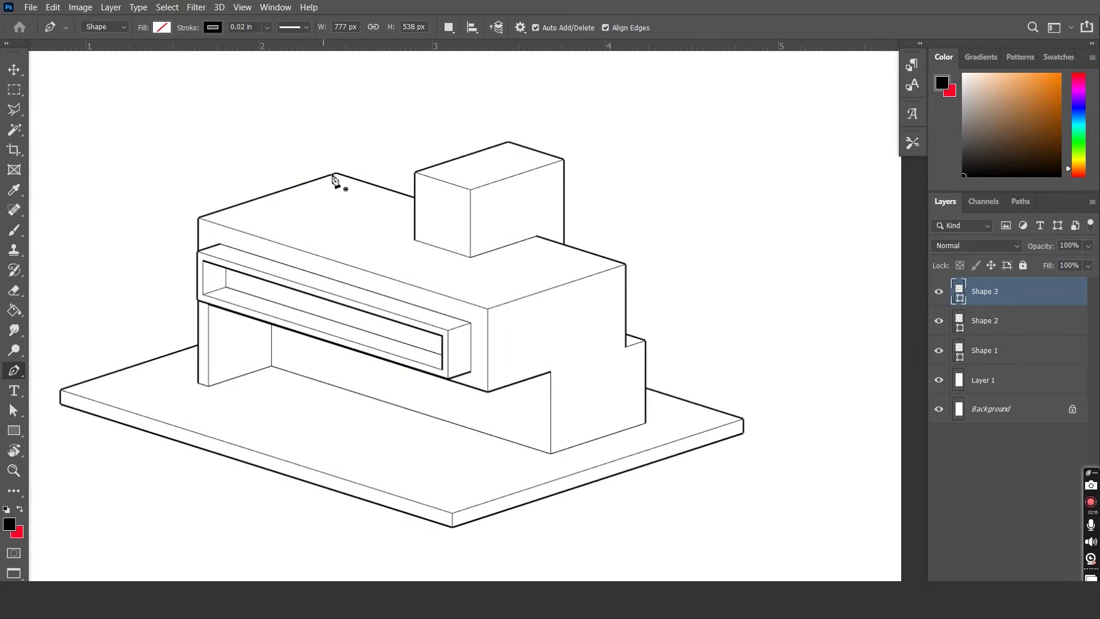
{"action": "scroll", "coordinate": [200, 285], "scroll_direction": "up", "scroll_amount": 2}
{"action": "key", "text": "ctrl+z"}
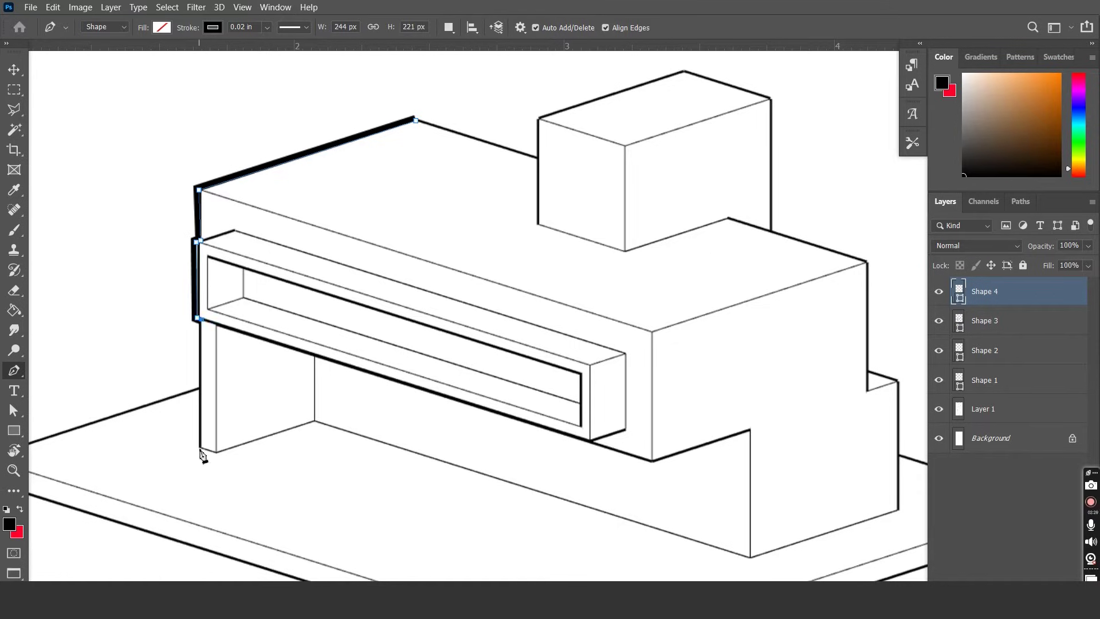
{"action": "left_click", "coordinate": [199, 448]}
{"action": "left_click", "coordinate": [217, 452]}
{"action": "left_click", "coordinate": [315, 420]}
{"action": "left_click", "coordinate": [751, 556]}
{"action": "left_click", "coordinate": [897, 508]}
{"action": "left_click", "coordinate": [898, 380]}
{"action": "left_click", "coordinate": [869, 370]}
{"action": "left_click", "coordinate": [867, 260]}
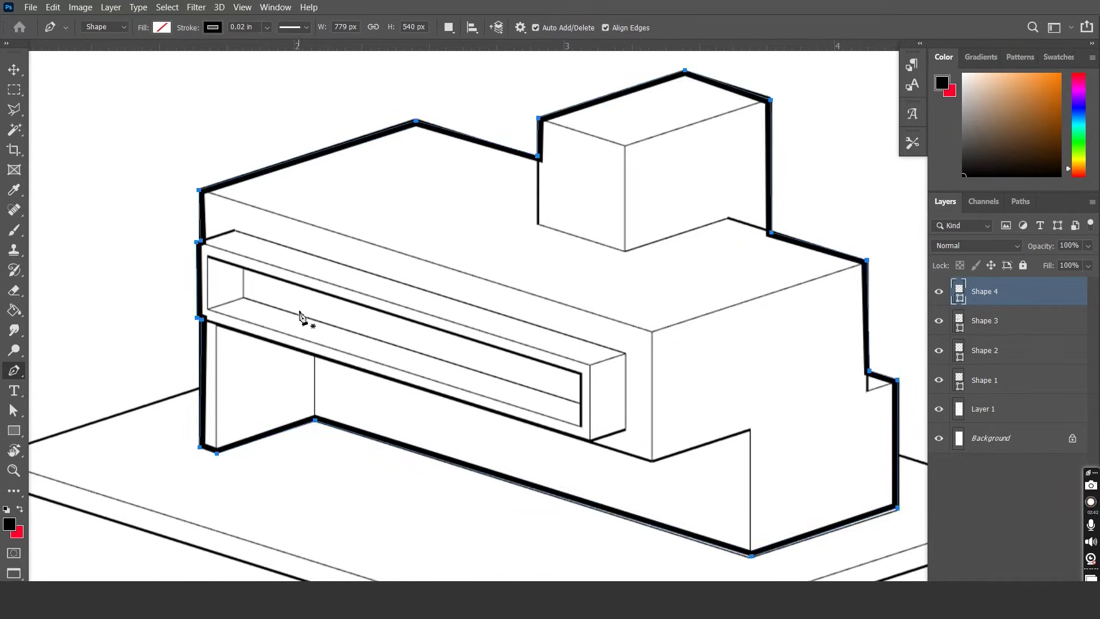
Align the anchor points around the rear step and roof corner of the fourth stage's outline with the building's corners.
{"action": "scroll", "coordinate": [300, 313], "scroll_direction": "up", "scroll_amount": 2}
{"action": "left_click", "coordinate": [13, 410]}
{"action": "scroll", "coordinate": [641, 453], "scroll_direction": "up", "scroll_amount": 3}
{"action": "left_click_drag", "start_coordinate": [584, 464], "coordinate": [588, 469]}
{"action": "left_click_drag", "start_coordinate": [808, 388], "coordinate": [811, 390]}
{"action": "scroll", "coordinate": [811, 390], "scroll_direction": "down", "scroll_amount": 3}
{"action": "left_click_drag", "start_coordinate": [808, 243], "coordinate": [810, 242]}
{"action": "scroll", "coordinate": [835, 285], "scroll_direction": "up", "scroll_amount": 6}
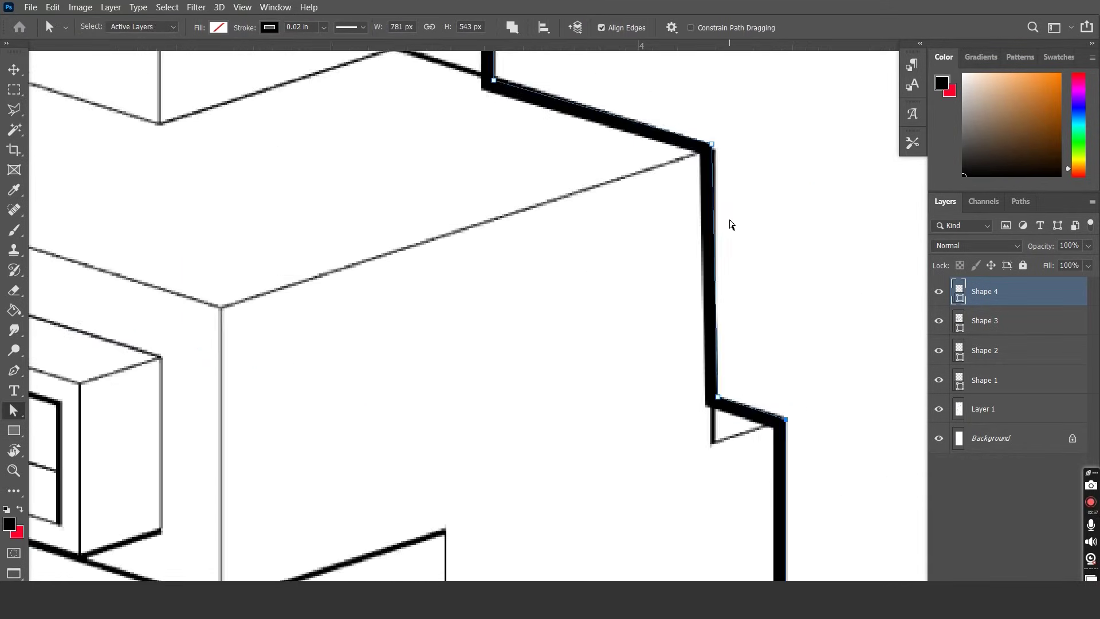
{"action": "scroll", "coordinate": [730, 225], "scroll_direction": "up", "scroll_amount": 2}
{"action": "left_click_drag", "start_coordinate": [713, 188], "coordinate": [717, 189]}
{"action": "scroll", "coordinate": [712, 221], "scroll_direction": "down", "scroll_amount": 4}
{"action": "left_click_drag", "start_coordinate": [642, 170], "coordinate": [645, 172]}
Align the fourth stage's outline anchor points where the projecting window frame meets the wall edge, ending the path edit.
{"action": "scroll", "coordinate": [646, 172], "scroll_direction": "down", "scroll_amount": 4}
{"action": "scroll", "coordinate": [282, 270], "scroll_direction": "up", "scroll_amount": 4}
{"action": "scroll", "coordinate": [282, 270], "scroll_direction": "up", "scroll_amount": 2}
{"action": "left_click_drag", "start_coordinate": [280, 229], "coordinate": [276, 228]}
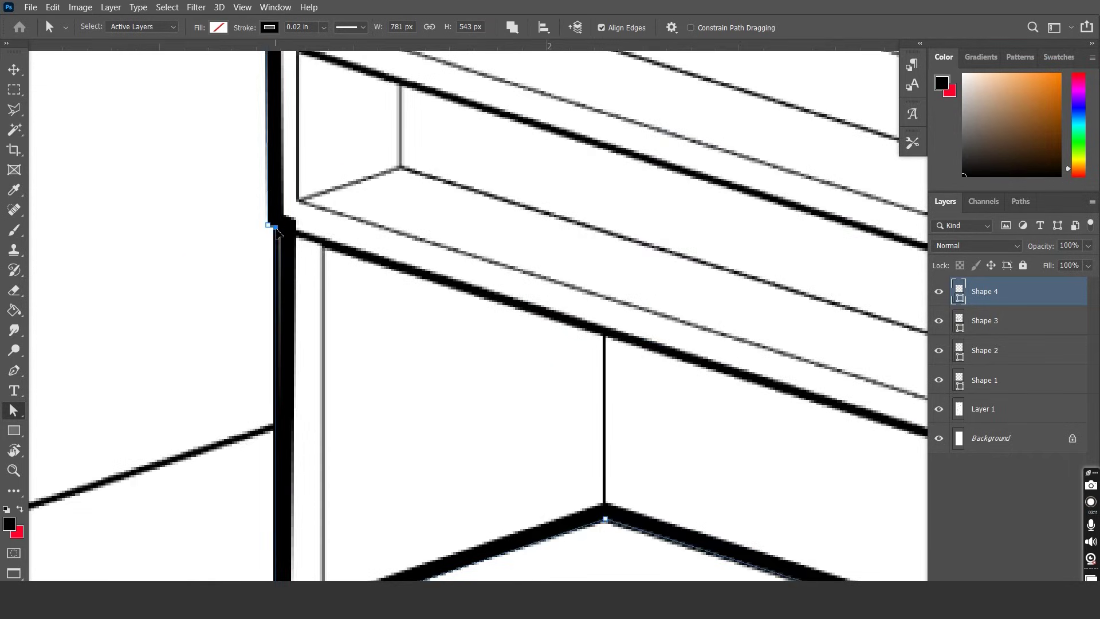
{"action": "scroll", "coordinate": [276, 229], "scroll_direction": "down", "scroll_amount": 3}
{"action": "scroll", "coordinate": [287, 149], "scroll_direction": "up", "scroll_amount": 4}
{"action": "scroll", "coordinate": [228, 250], "scroll_direction": "down", "scroll_amount": 4}
{"action": "scroll", "coordinate": [315, 223], "scroll_direction": "down", "scroll_amount": 5}
{"action": "key", "text": "v"}
{"action": "left_click", "coordinate": [1005, 439]}
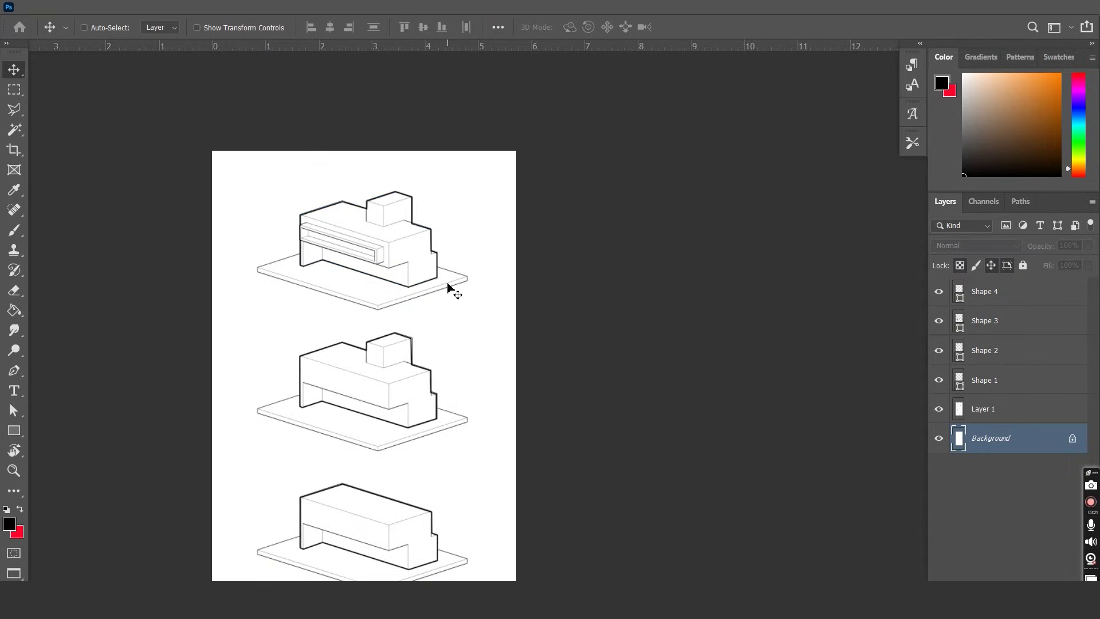
Select the top surfaces of all four site bases on Layer 1 with the Magic Wand, adding to one selection at tolerance 25.
{"action": "scroll", "coordinate": [449, 286], "scroll_direction": "down", "scroll_amount": 3}
{"action": "scroll", "coordinate": [388, 400], "scroll_direction": "up", "scroll_amount": 3}
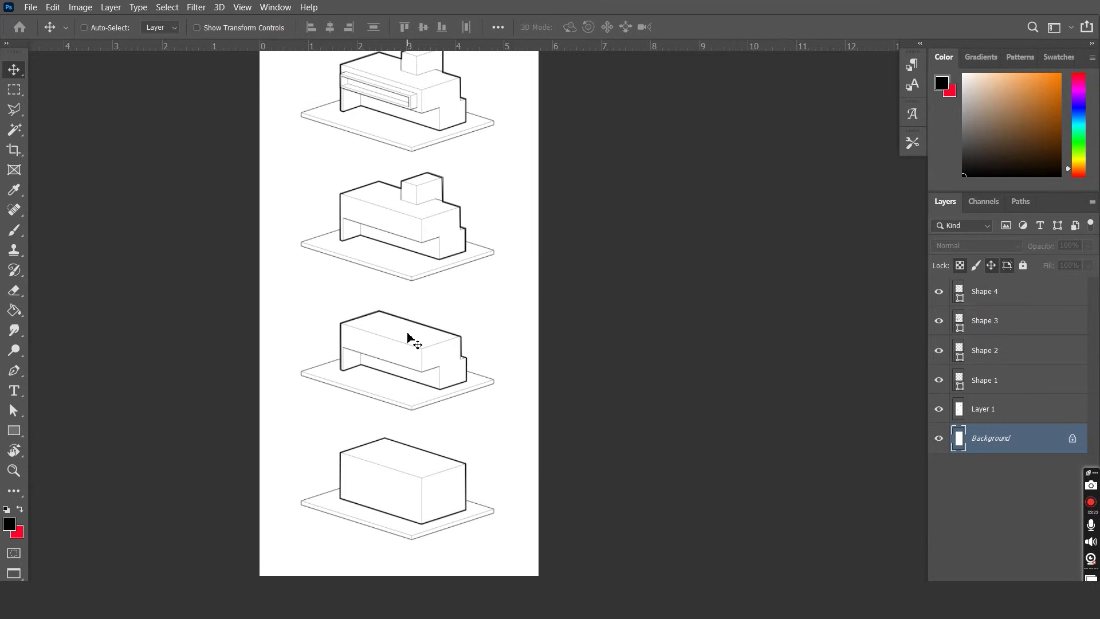
{"action": "scroll", "coordinate": [407, 334], "scroll_direction": "up", "scroll_amount": 1}
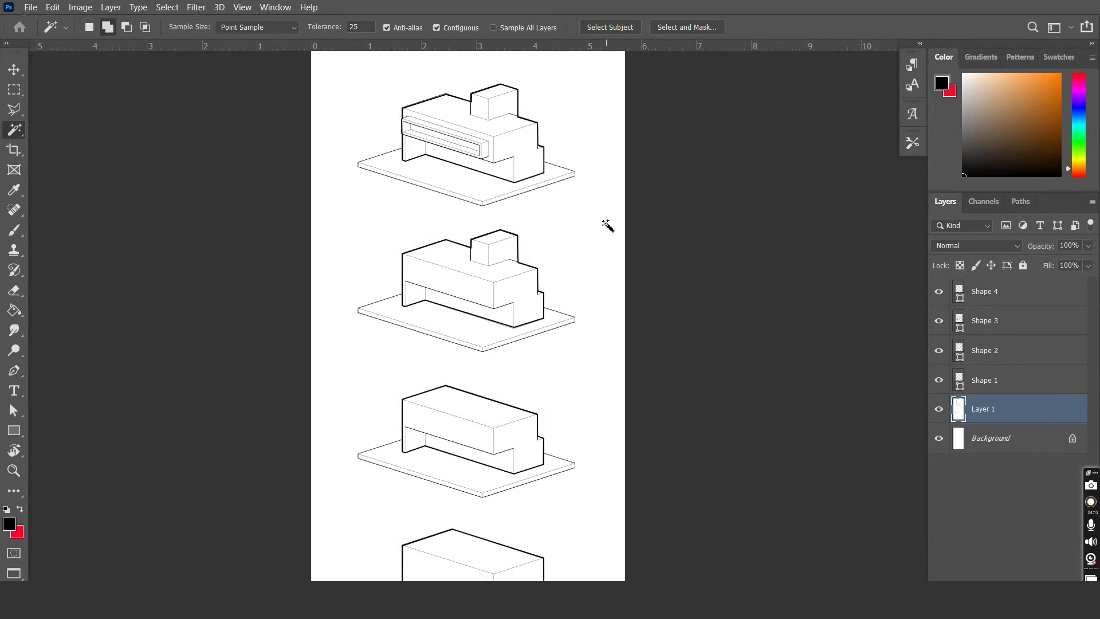
{"action": "scroll", "coordinate": [607, 225], "scroll_direction": "up", "scroll_amount": 2}
{"action": "scroll", "coordinate": [462, 186], "scroll_direction": "down", "scroll_amount": 3}
{"action": "left_click", "coordinate": [421, 354]}
{"action": "scroll", "coordinate": [426, 401], "scroll_direction": "down", "scroll_amount": 2}
{"action": "left_click", "coordinate": [432, 456]}
{"action": "scroll", "coordinate": [453, 430], "scroll_direction": "down", "scroll_amount": 2}
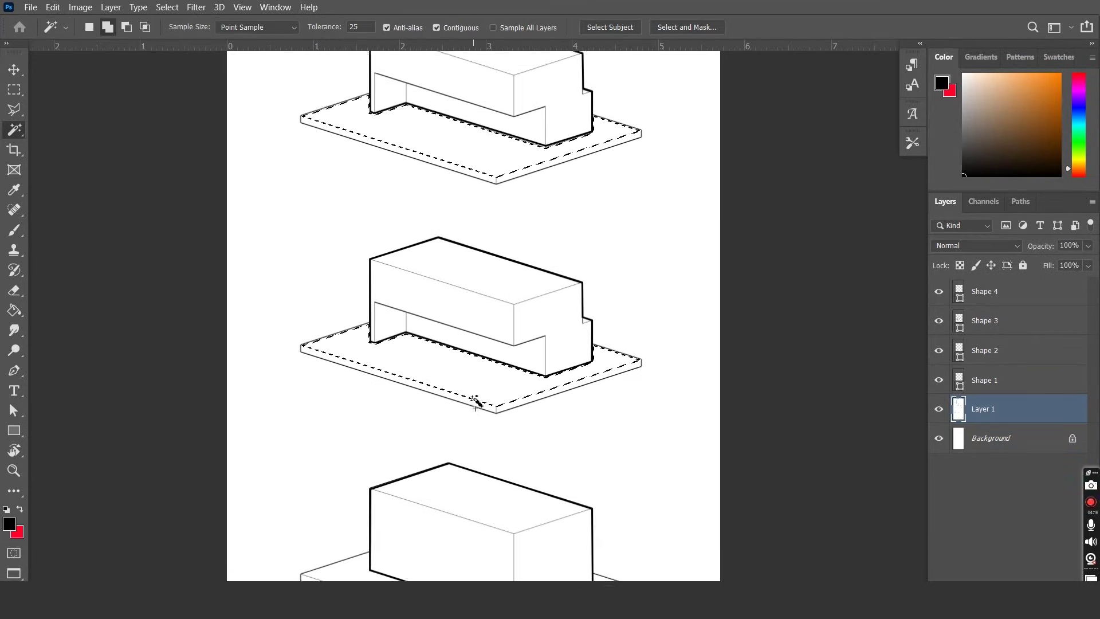
{"action": "scroll", "coordinate": [444, 447], "scroll_direction": "down", "scroll_amount": 2}
{"action": "left_click", "coordinate": [429, 491]}
{"action": "scroll", "coordinate": [430, 491], "scroll_direction": "down", "scroll_amount": 3}
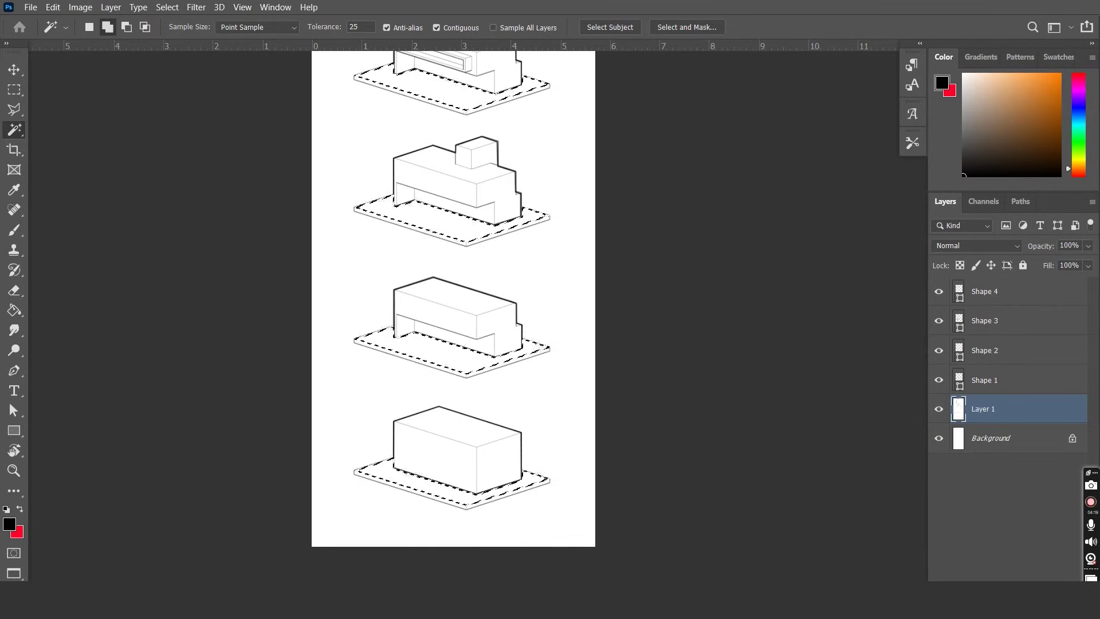
Fill the selected base surfaces with a light grey bcbcbc Solid Color layer.
{"action": "left_click", "coordinate": [1022, 580]}
{"action": "left_click", "coordinate": [1013, 355]}
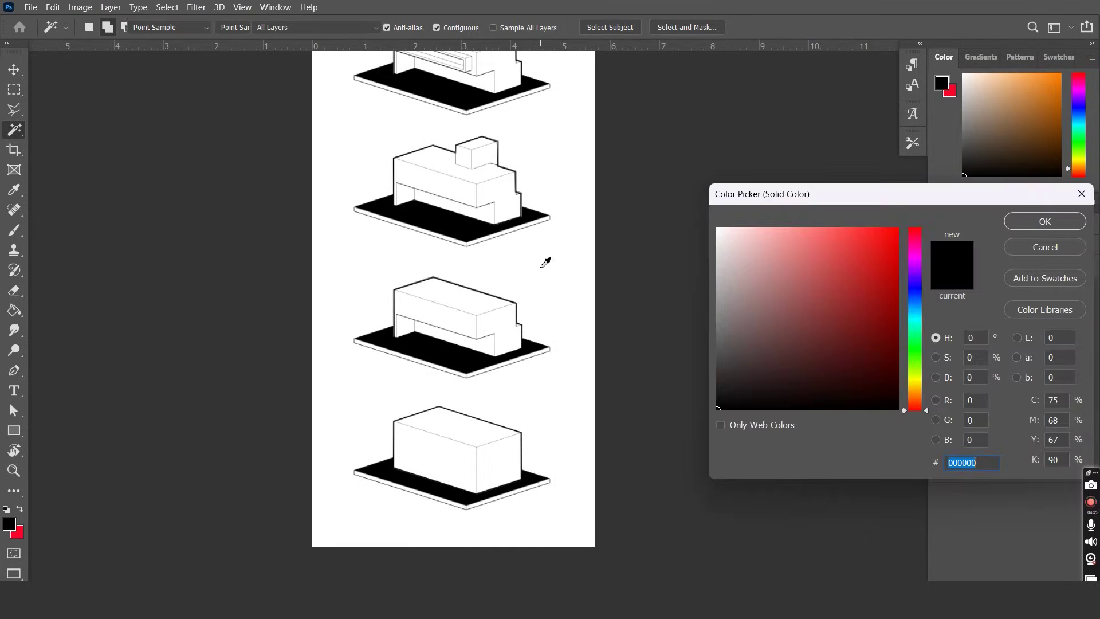
{"action": "left_click", "coordinate": [713, 361]}
{"action": "left_click_drag", "start_coordinate": [710, 360], "coordinate": [689, 275]}
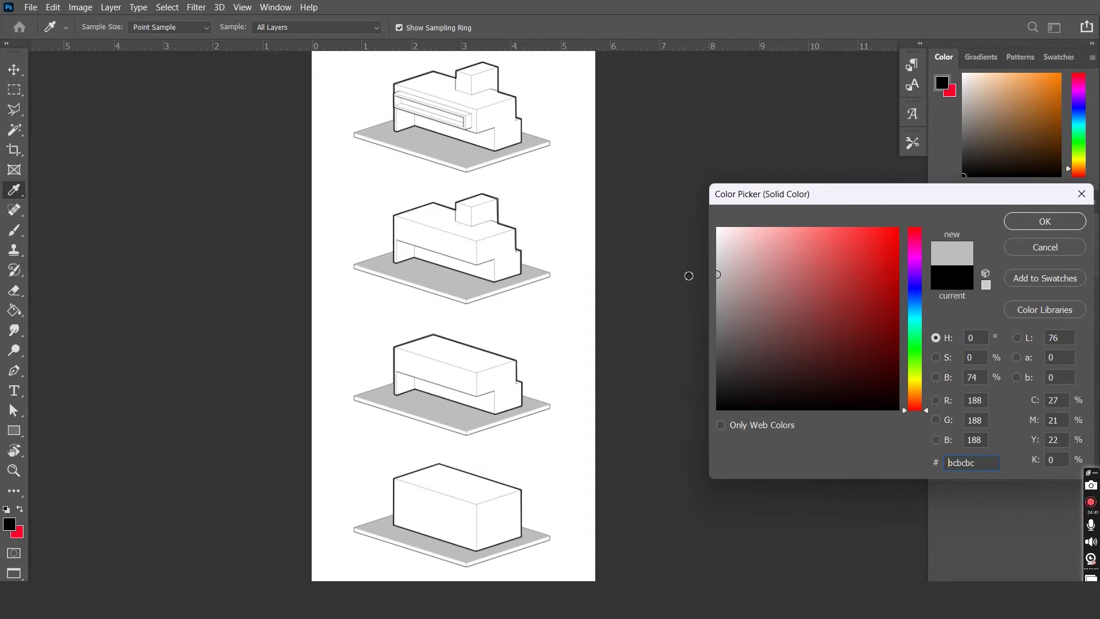
{"action": "left_click", "coordinate": [1045, 222]}
Select the thin front side faces of all four site bases on Layer 1 with the Magic Wand.
{"action": "key", "text": "w"}
{"action": "left_click", "coordinate": [479, 429]}
{"action": "left_click", "coordinate": [464, 300]}
{"action": "left_click", "coordinate": [479, 296]}
{"action": "left_click", "coordinate": [415, 154]}
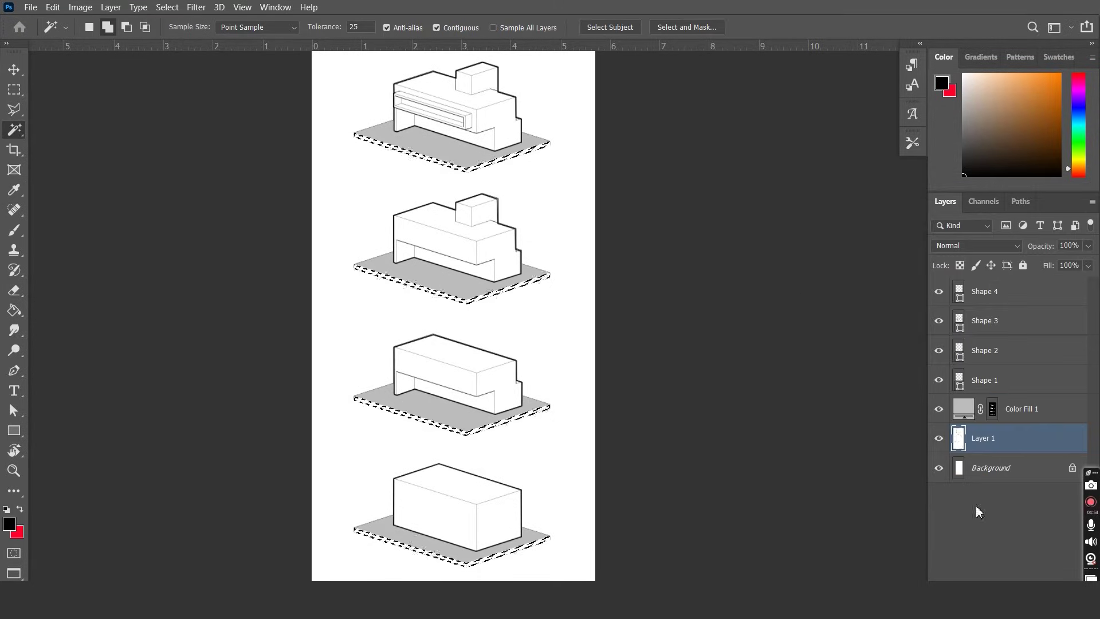
Fill the selected side faces of the bases with a darker grey Solid Color layer.
{"action": "left_click", "coordinate": [1013, 583]}
{"action": "left_click", "coordinate": [1018, 365]}
{"action": "left_click_drag", "start_coordinate": [716, 366], "coordinate": [641, 307]}
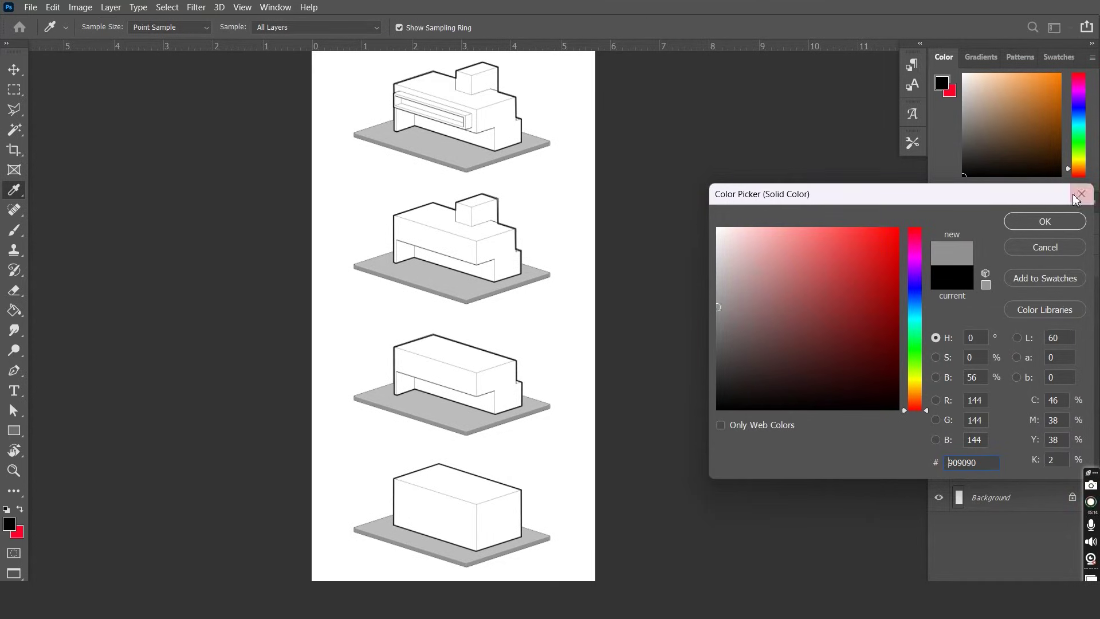
{"action": "left_click", "coordinate": [716, 314]}
{"action": "left_click", "coordinate": [1026, 221]}
Set the Pen tool to draw unfilled shapes with a dashed black 0.03 in stroke, working from the Color Fill 1 layer.
{"action": "left_click", "coordinate": [1022, 408]}
{"action": "key", "text": "p"}
{"action": "scroll", "coordinate": [393, 456], "scroll_direction": "up", "scroll_amount": 6}
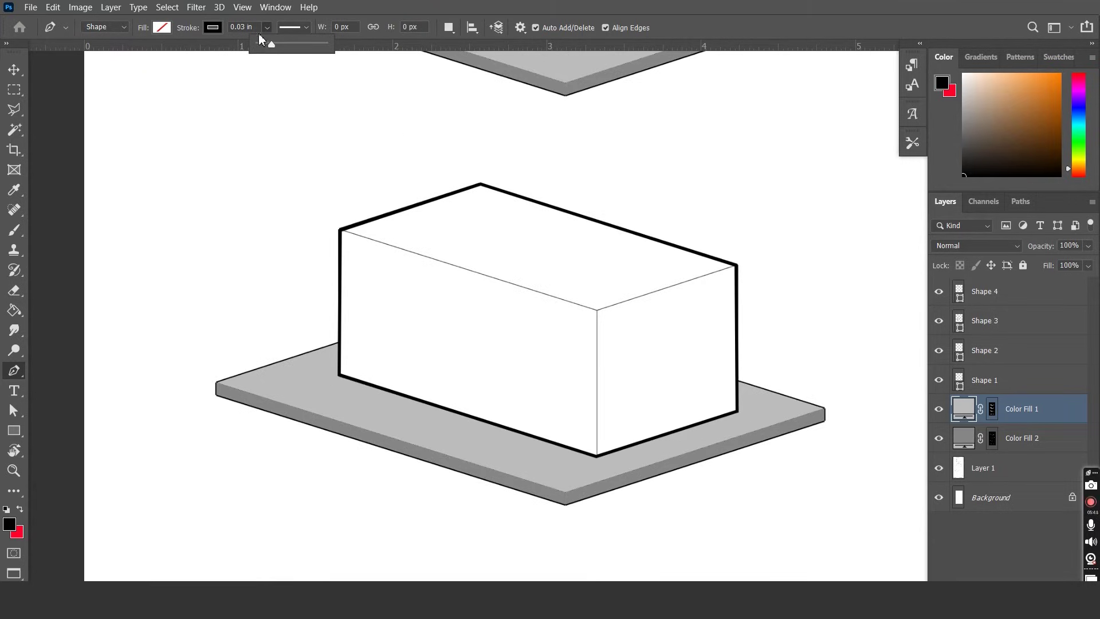
{"action": "left_click", "coordinate": [307, 28]}
{"action": "left_click", "coordinate": [288, 95]}
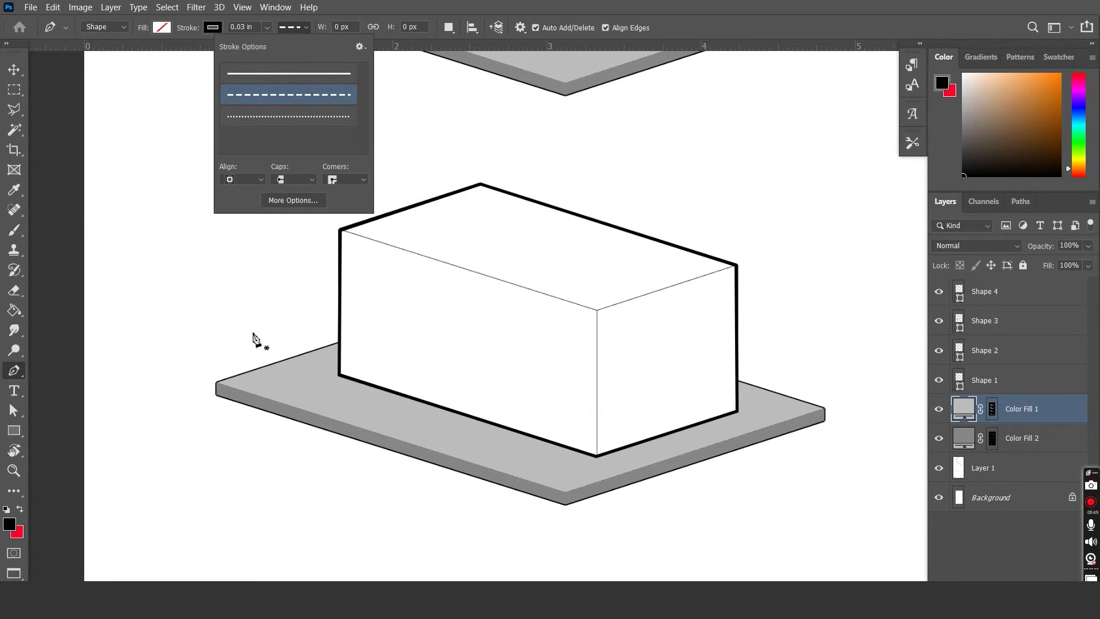
Trace the visible outer edge of the lowest stage's site base as an open dashed path and make its stroke thinner.
{"action": "scroll", "coordinate": [269, 342], "scroll_direction": "up", "scroll_amount": 2}
{"action": "left_click", "coordinate": [360, 343]}
{"action": "left_click", "coordinate": [194, 394]}
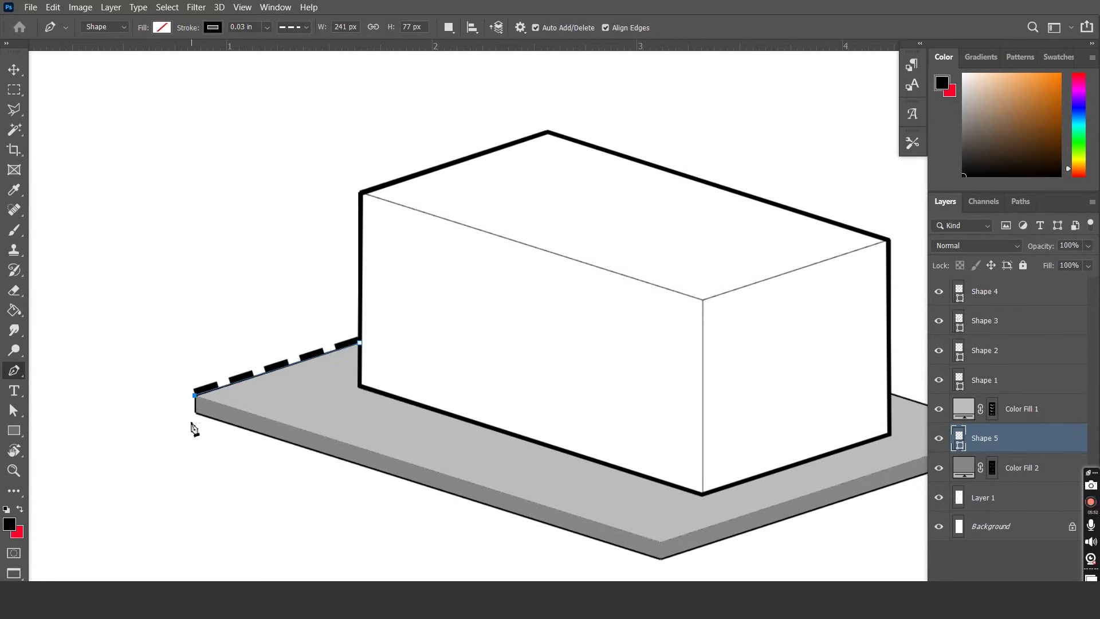
{"action": "left_click", "coordinate": [661, 558]}
{"action": "scroll", "coordinate": [669, 564], "scroll_direction": "down", "scroll_amount": 2}
{"action": "scroll", "coordinate": [664, 563], "scroll_direction": "up", "scroll_amount": 3}
{"action": "left_click", "coordinate": [692, 347]}
{"action": "left_click", "coordinate": [692, 322]}
{"action": "left_click", "coordinate": [538, 279]}
{"action": "scroll", "coordinate": [538, 279], "scroll_direction": "down", "scroll_amount": 3}
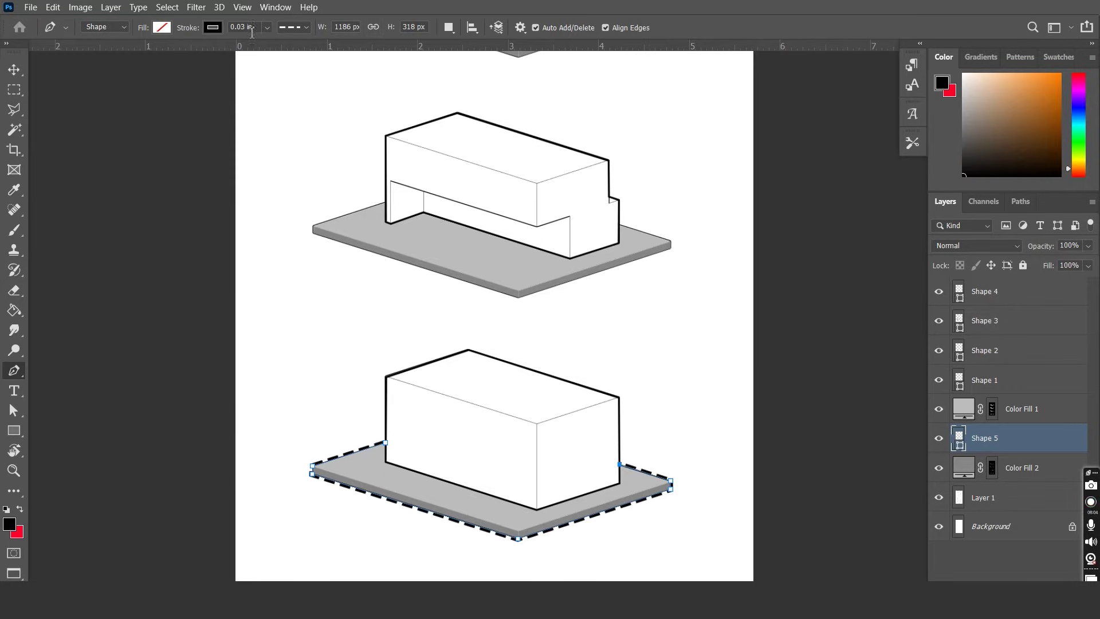
{"action": "left_click_drag", "start_coordinate": [273, 40], "coordinate": [260, 44]}
Duplicate the dashed base outline and place one copy around each of the three upper site bases.
{"action": "key", "text": "v"}
{"action": "key", "text": "ctrl+minus"}
{"action": "left_click_drag", "start_coordinate": [630, 493], "coordinate": [320, 236]}
{"action": "scroll", "coordinate": [314, 285], "scroll_direction": "up", "scroll_amount": 3}
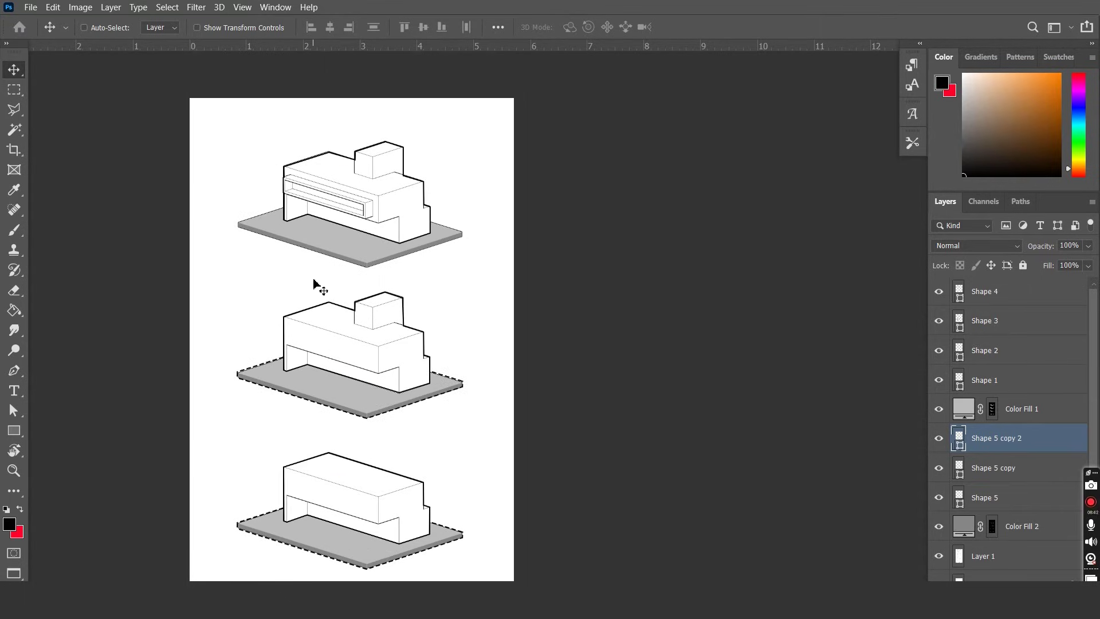
{"action": "left_click_drag", "start_coordinate": [325, 348], "coordinate": [329, 204]}
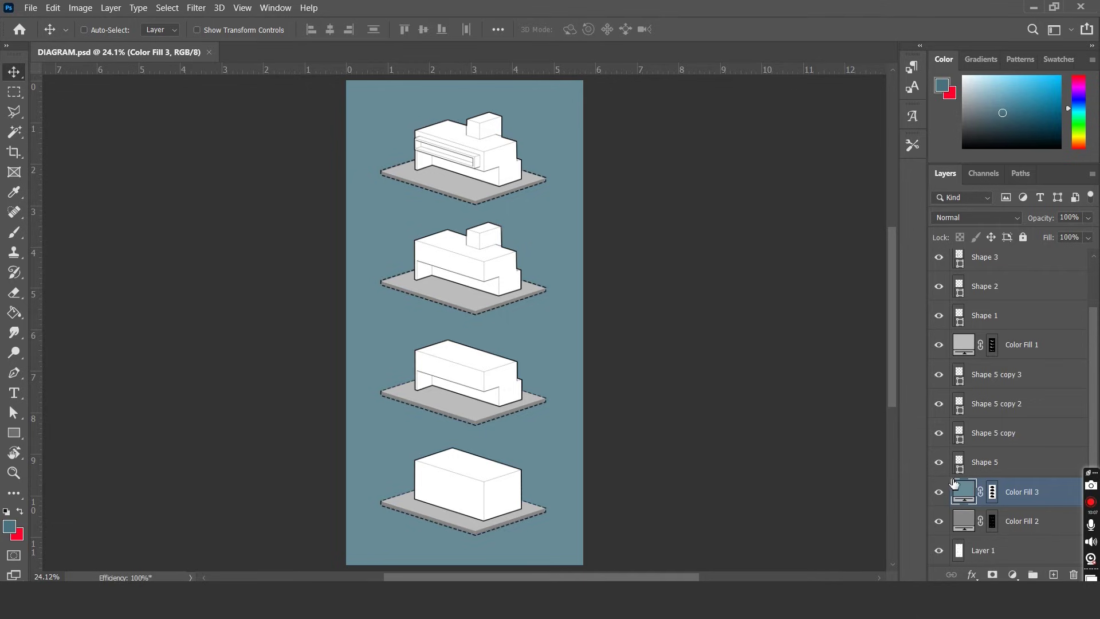
Replace the blue background fill around the four stages with an off-white Solid Color layer directly above Layer 1.
{"action": "double_click", "coordinate": [962, 492]}
{"action": "left_click", "coordinate": [729, 281]}
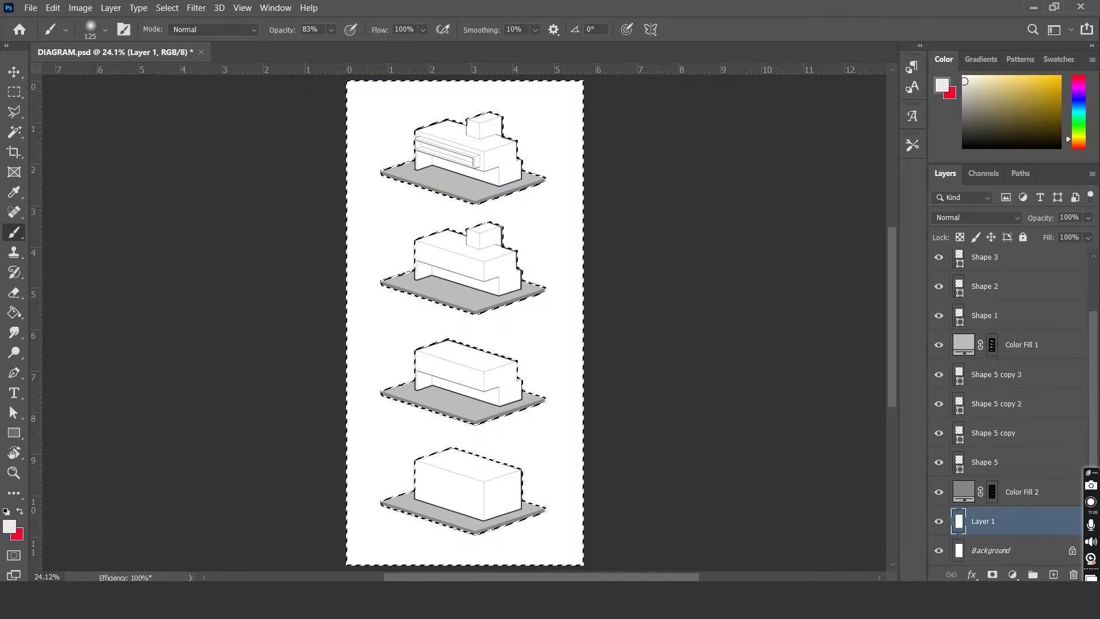
{"action": "left_click", "coordinate": [1011, 575]}
{"action": "left_click", "coordinate": [991, 319]}
{"action": "left_click", "coordinate": [1039, 221]}
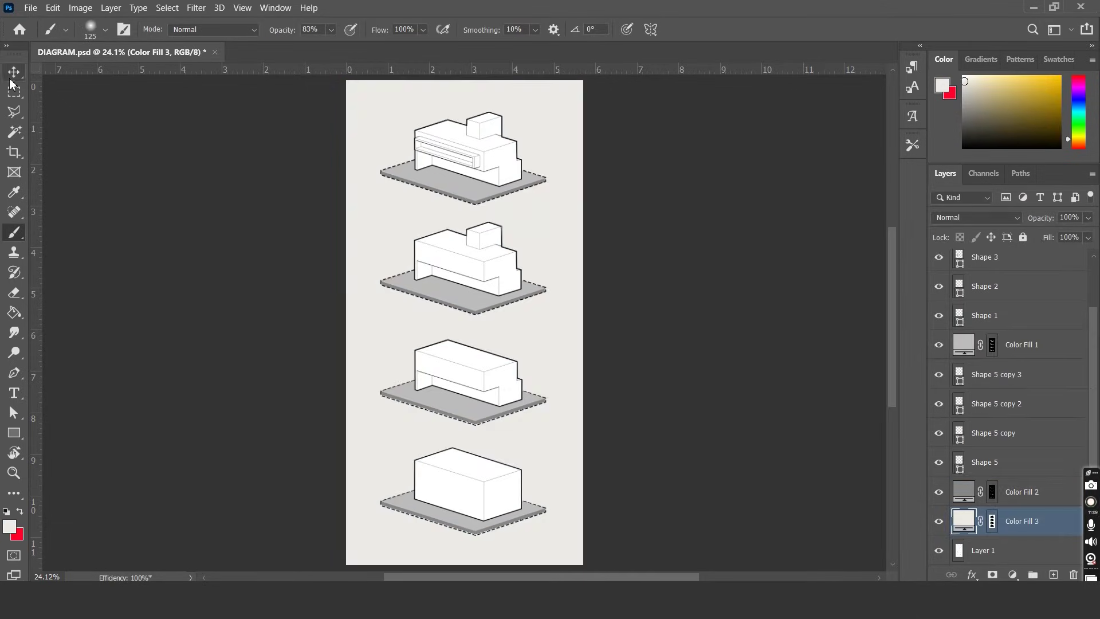
{"action": "key", "text": "v"}
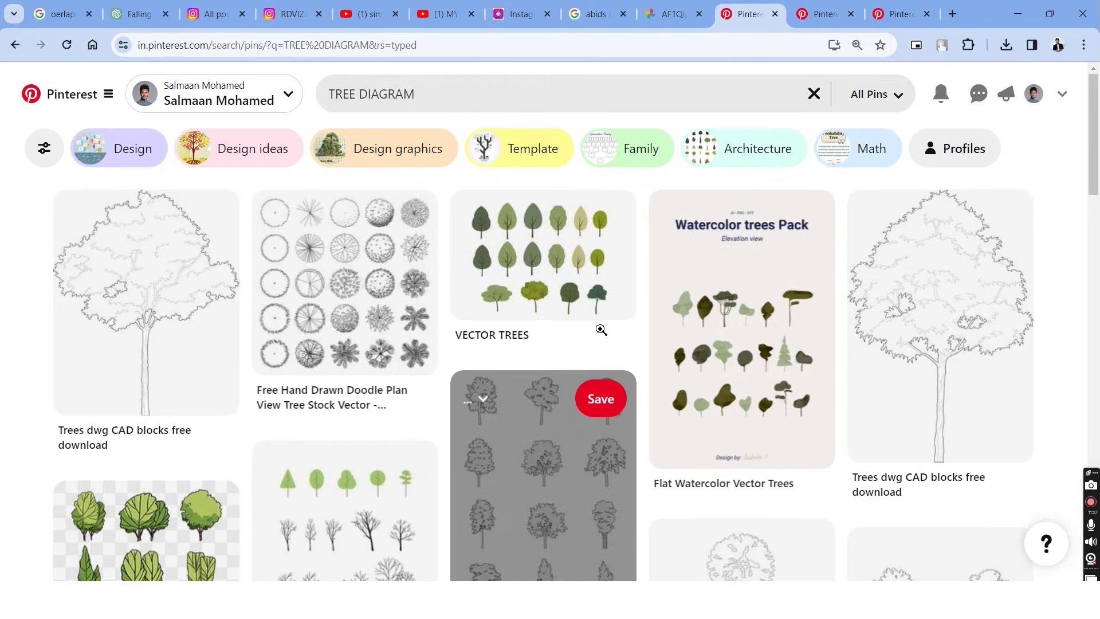
Find a sheet of flat green tree silhouettes among the Pinterest tree diagram pins and save its image.
{"action": "scroll", "coordinate": [599, 326], "scroll_direction": "down", "scroll_amount": 3}
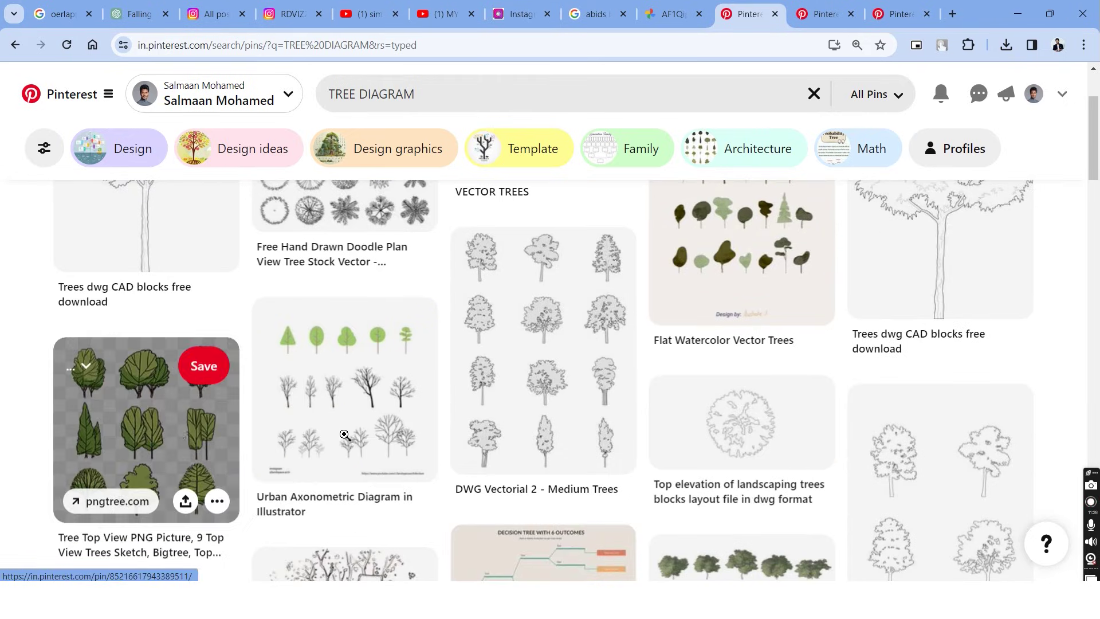
{"action": "scroll", "coordinate": [380, 421], "scroll_direction": "down", "scroll_amount": 8}
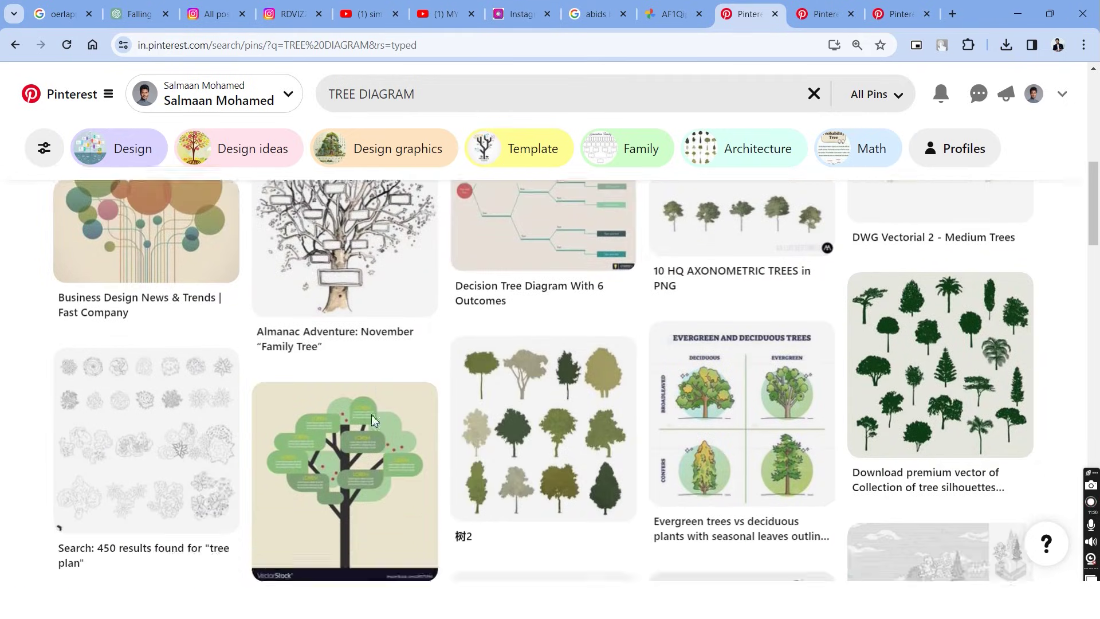
{"action": "scroll", "coordinate": [556, 364], "scroll_direction": "down", "scroll_amount": 6}
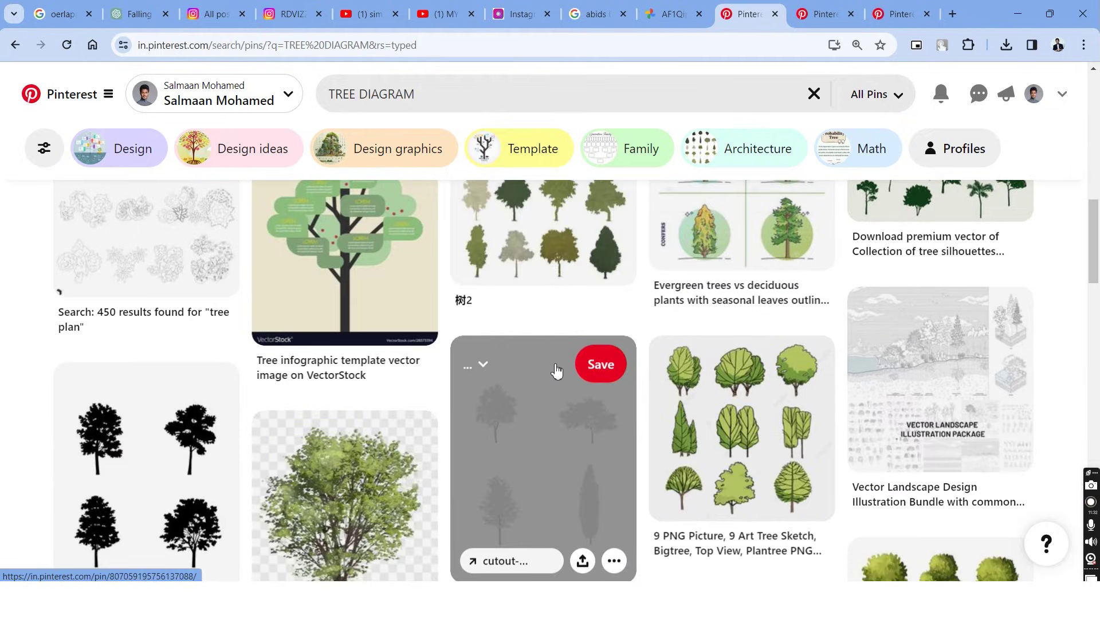
{"action": "scroll", "coordinate": [672, 365], "scroll_direction": "up", "scroll_amount": 1}
{"action": "left_click", "coordinate": [672, 362]}
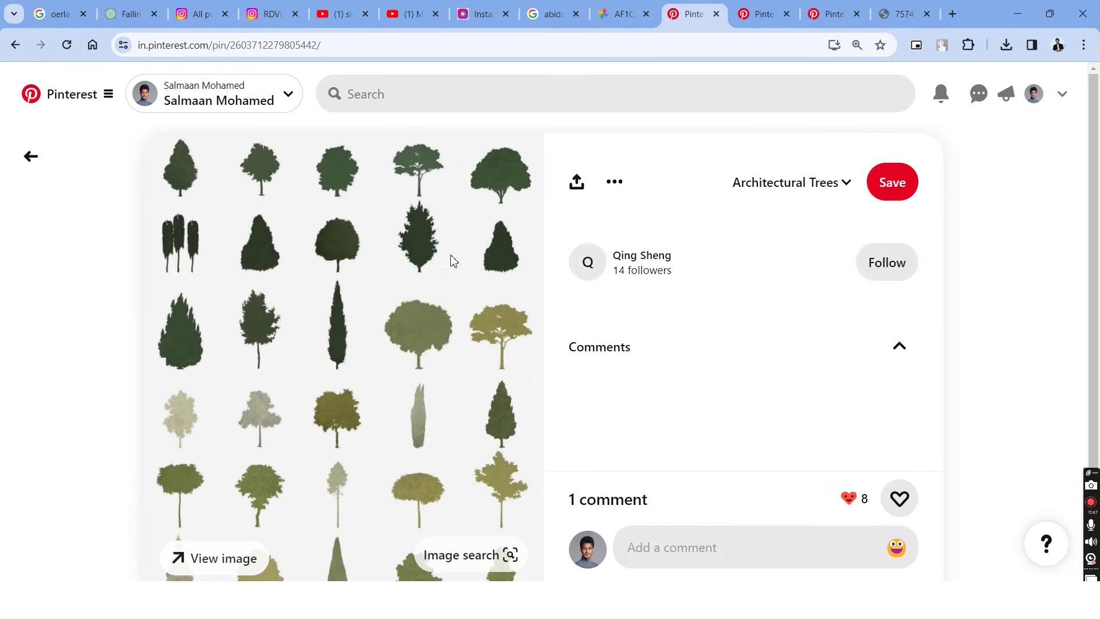
{"action": "right_click", "coordinate": [479, 264]}
{"action": "left_click", "coordinate": [477, 291]}
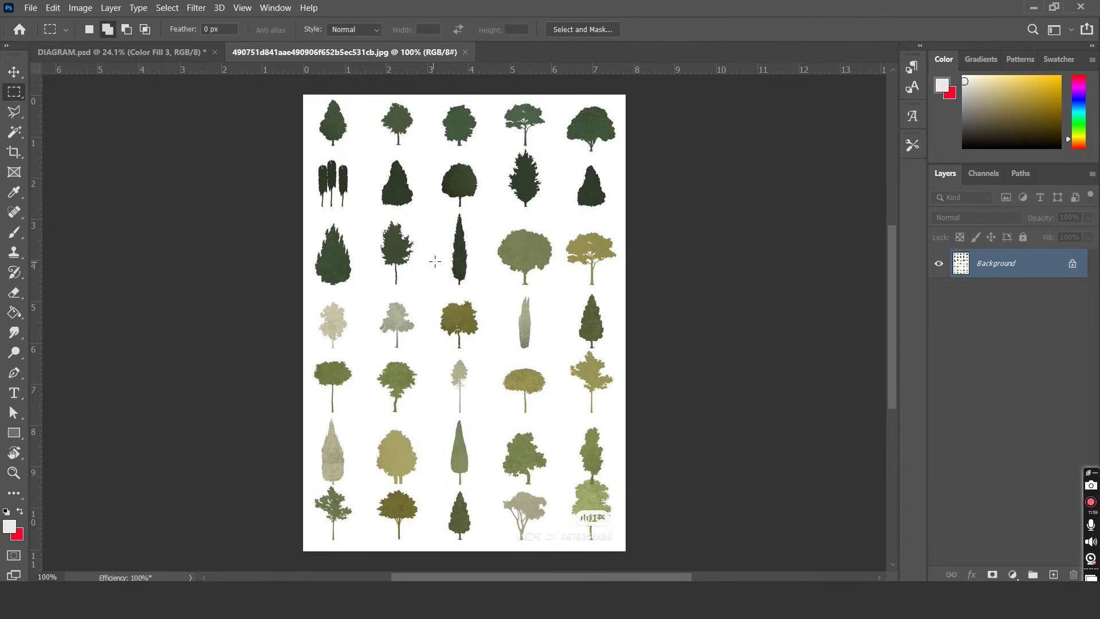
Select the flat-topped olive tree in the tree sheet with a rectangular marquee and copy it to a new layer.
{"action": "scroll", "coordinate": [435, 261], "scroll_direction": "up", "scroll_amount": 3}
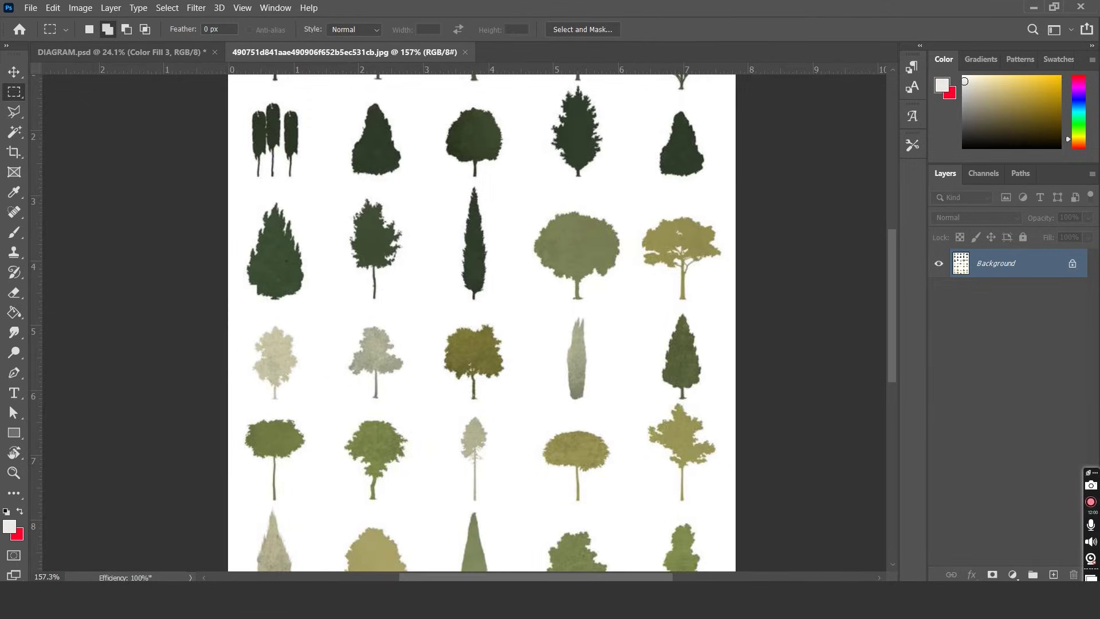
{"action": "scroll", "coordinate": [400, 251], "scroll_direction": "down", "scroll_amount": 3}
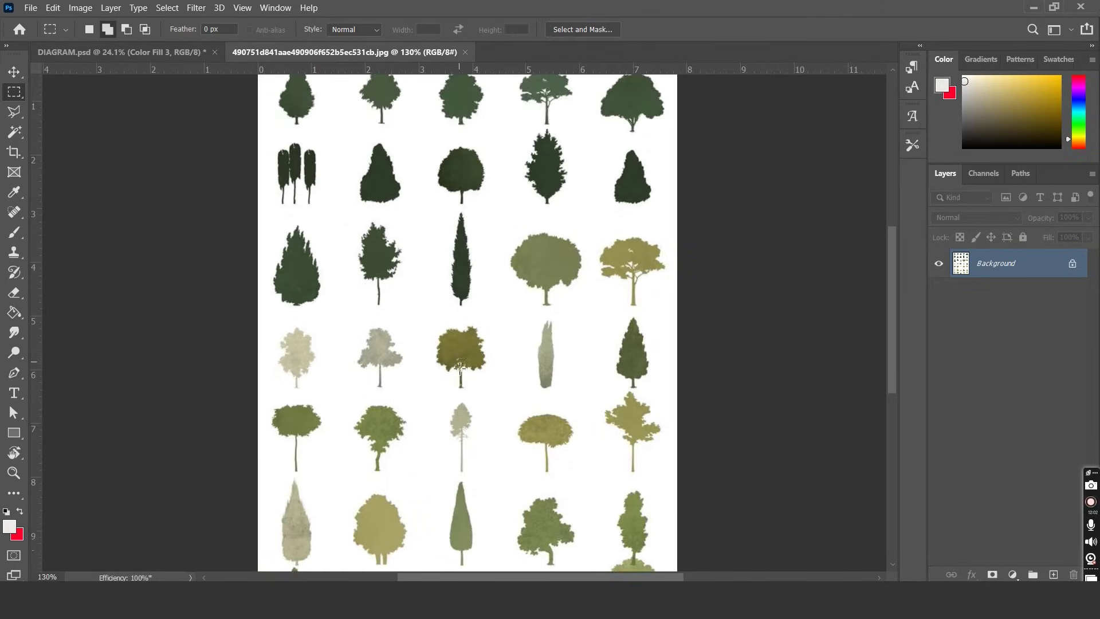
{"action": "scroll", "coordinate": [459, 368], "scroll_direction": "down", "scroll_amount": 3}
{"action": "scroll", "coordinate": [443, 414], "scroll_direction": "up", "scroll_amount": 3}
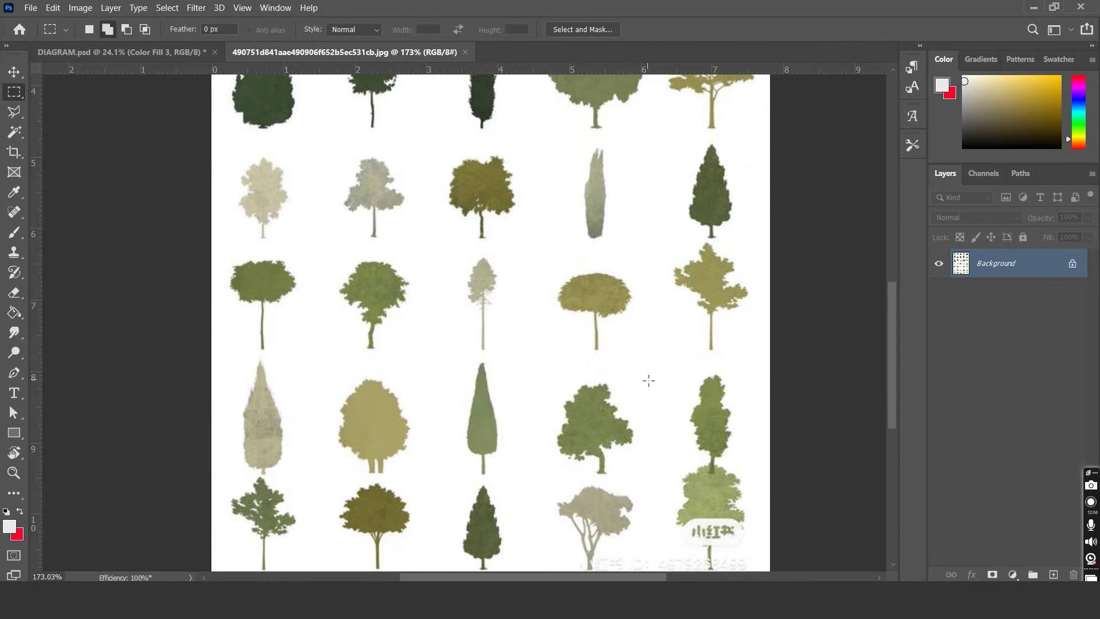
{"action": "scroll", "coordinate": [608, 311], "scroll_direction": "up", "scroll_amount": 1}
{"action": "left_click_drag", "start_coordinate": [646, 297], "coordinate": [548, 395]}
{"action": "key", "text": "ctrl+j"}
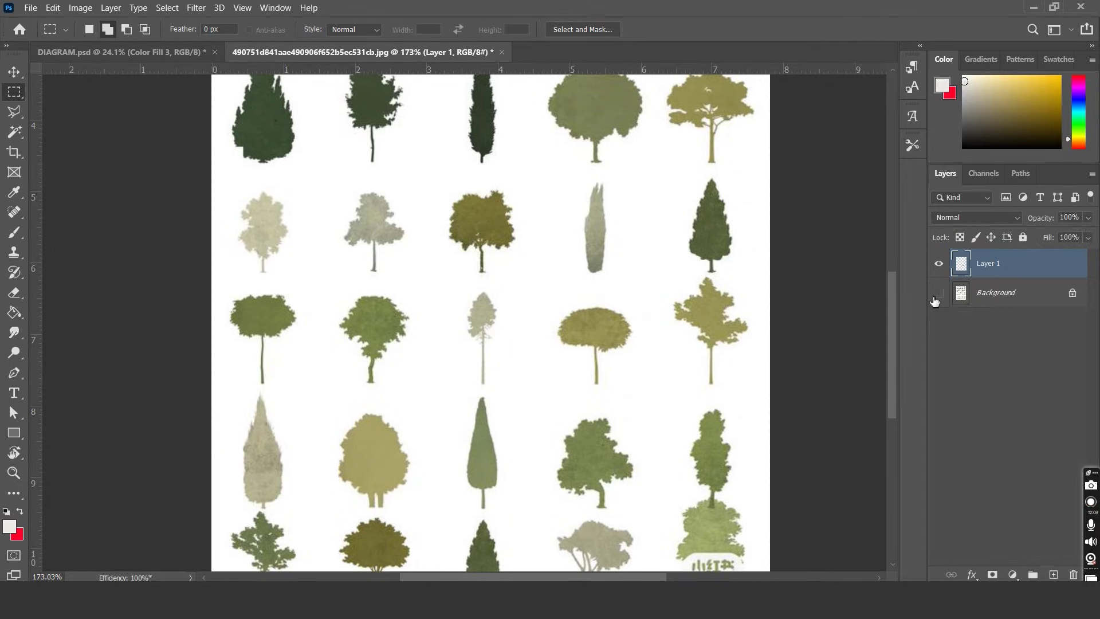
Hide the full tree sheet and define the isolated flat-topped olive tree as a brush preset.
{"action": "left_click", "coordinate": [938, 292]}
{"action": "key", "text": "v"}
{"action": "left_click", "coordinate": [53, 7]}
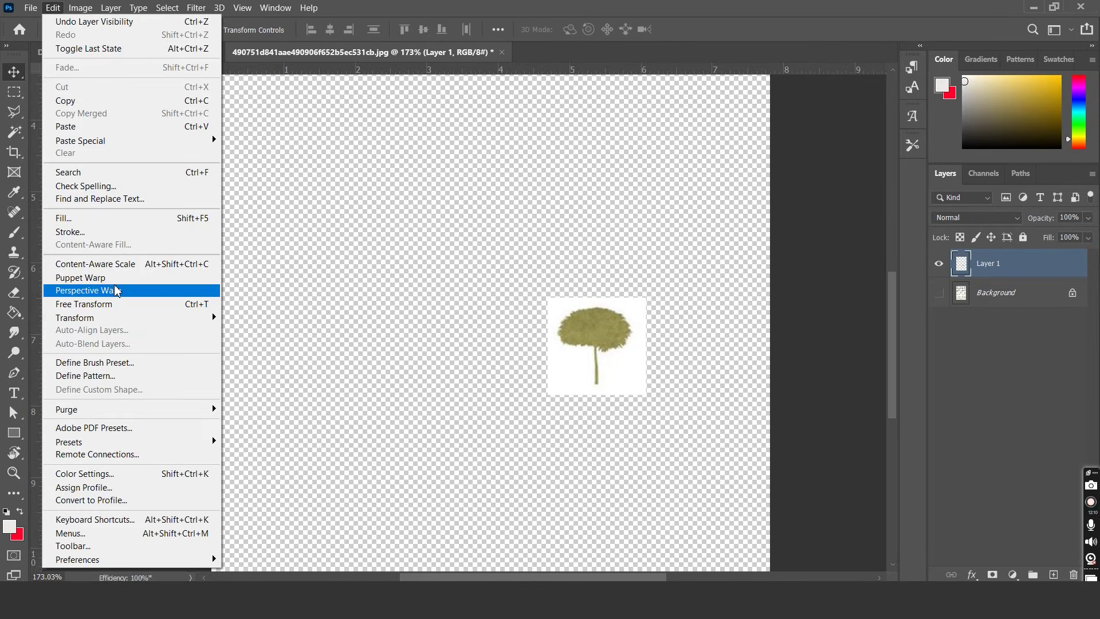
{"action": "left_click", "coordinate": [108, 362]}
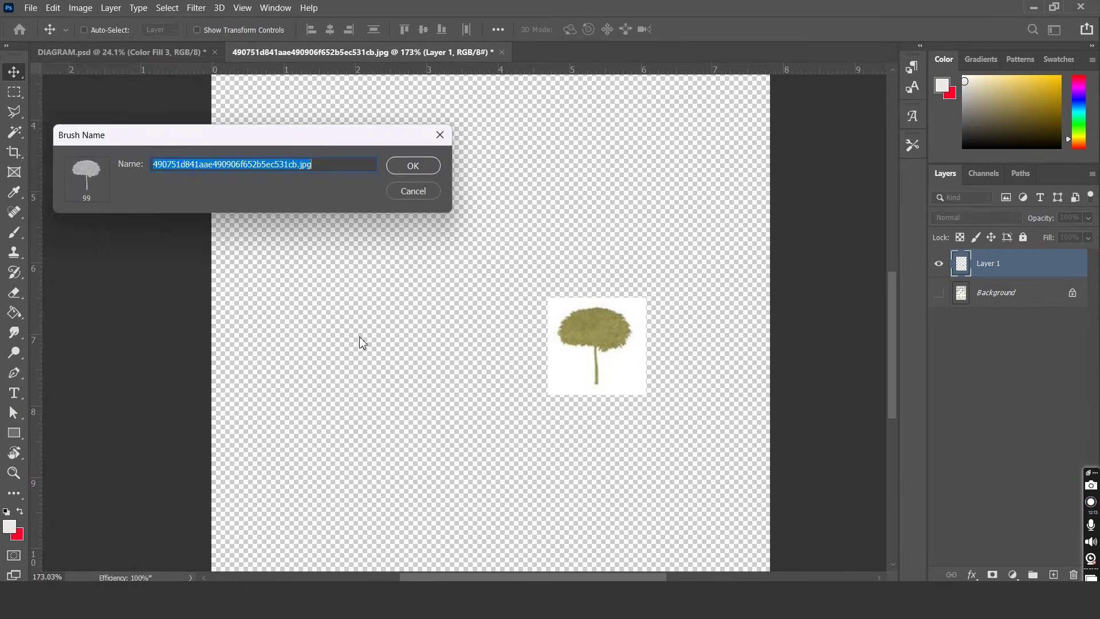
{"action": "left_click", "coordinate": [401, 172]}
{"action": "key", "text": "b"}
Show the tree sheet, hide Layer 1 and copy the irregular branching olive tree from the sheet to its own layer.
{"action": "left_click", "coordinate": [938, 263]}
{"action": "left_click", "coordinate": [938, 293]}
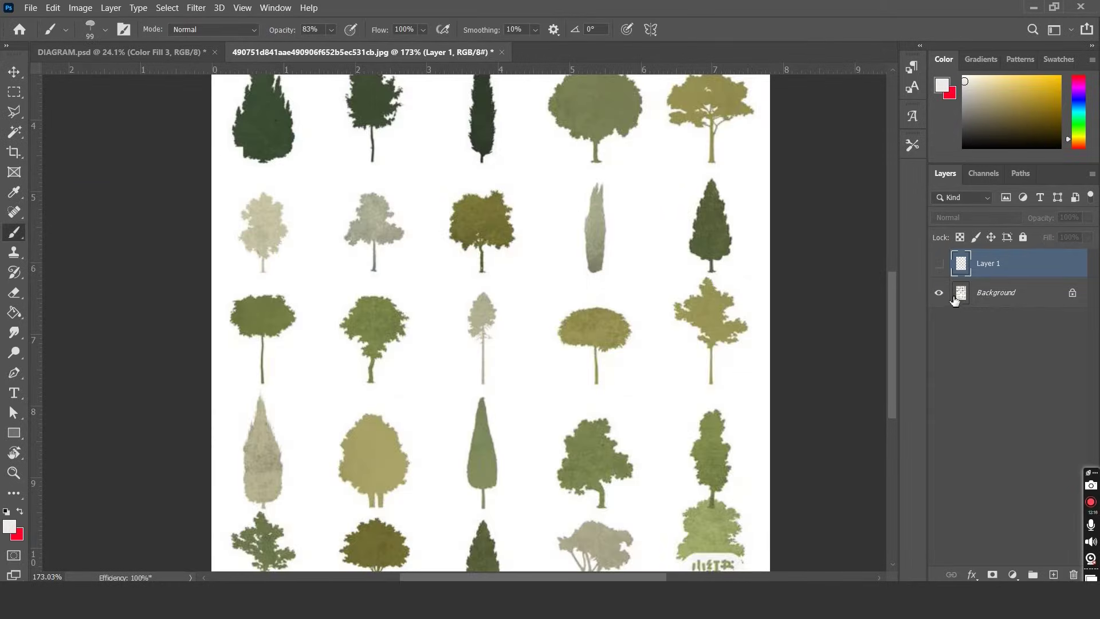
{"action": "left_click", "coordinate": [979, 295]}
{"action": "scroll", "coordinate": [761, 357], "scroll_direction": "up", "scroll_amount": 2}
{"action": "key", "text": "m"}
{"action": "left_click_drag", "start_coordinate": [753, 328], "coordinate": [656, 445]}
{"action": "key", "text": "ctrl+j"}
Isolate the copied branching tree by hiding the sheet and define it as a second brush preset.
{"action": "left_click", "coordinate": [939, 317]}
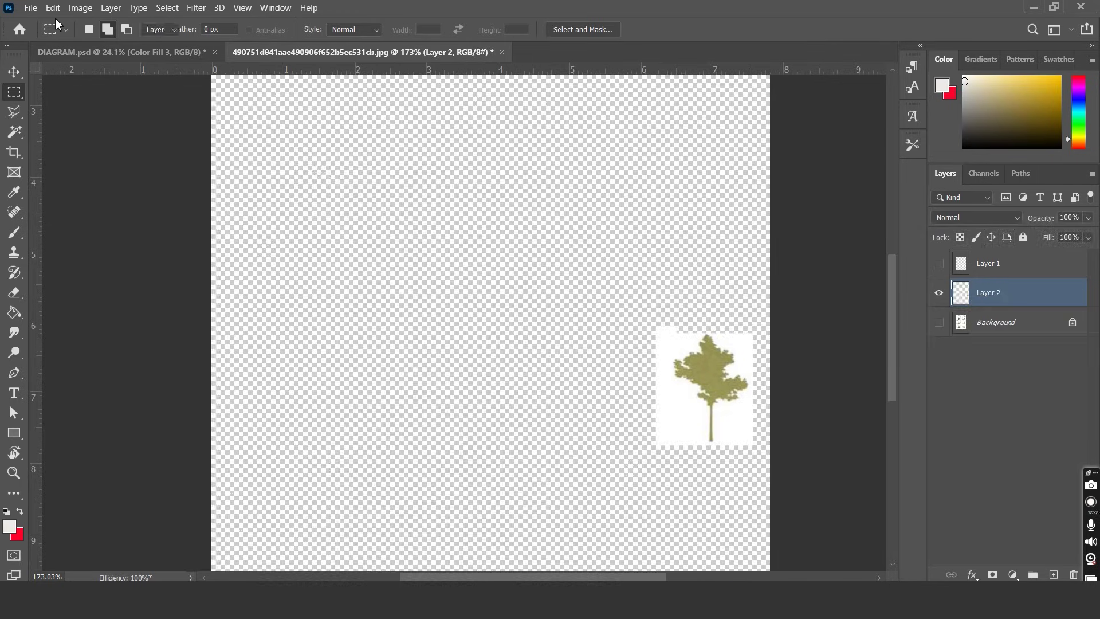
{"action": "left_click", "coordinate": [53, 7]}
{"action": "left_click", "coordinate": [127, 358]}
{"action": "left_click", "coordinate": [413, 164]}
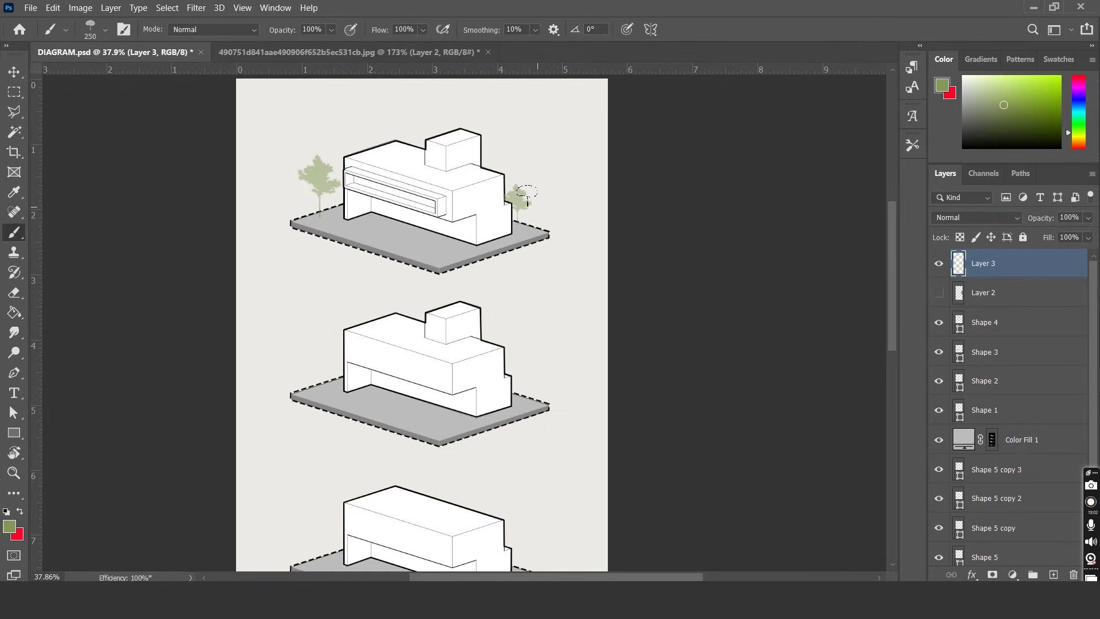
Stamp a pale green flat-topped tree beside the top stage and duplicate its tree group beside the lower stages.
{"action": "left_click", "coordinate": [303, 200]}
{"action": "key", "text": "m"}
{"action": "left_click_drag", "start_coordinate": [591, 124], "coordinate": [248, 292]}
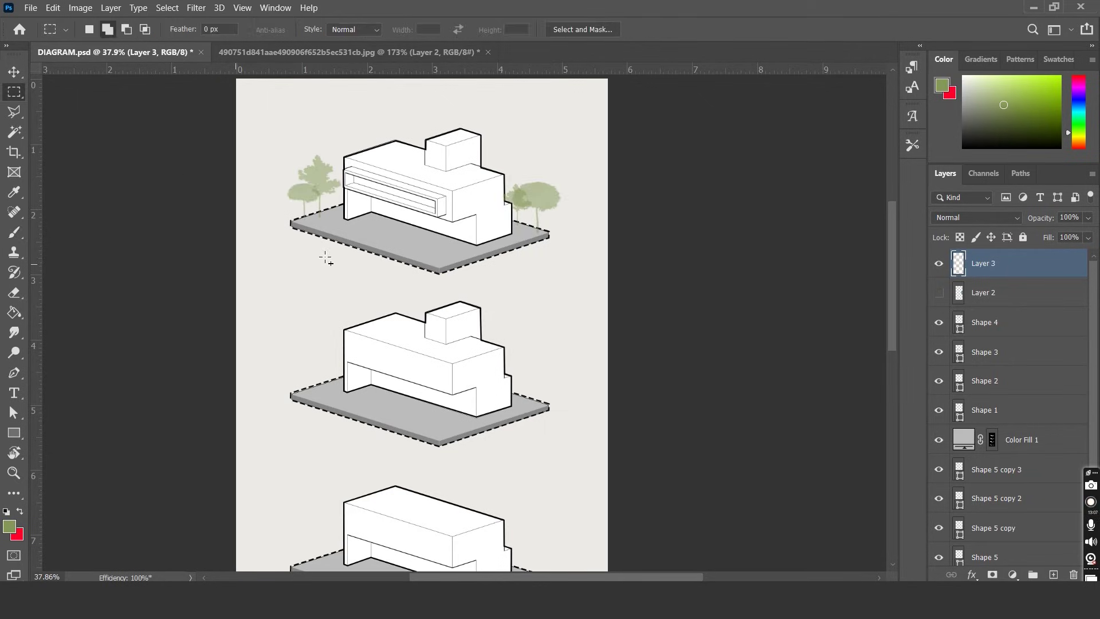
{"action": "key", "text": "v"}
{"action": "left_click_drag", "start_coordinate": [520, 213], "coordinate": [502, 386]}
{"action": "scroll", "coordinate": [496, 344], "scroll_direction": "down", "scroll_amount": 4}
{"action": "scroll", "coordinate": [539, 247], "scroll_direction": "down", "scroll_amount": 2}
{"action": "left_click_drag", "start_coordinate": [526, 252], "coordinate": [525, 467]}
{"action": "key", "text": "ctrl+d"}
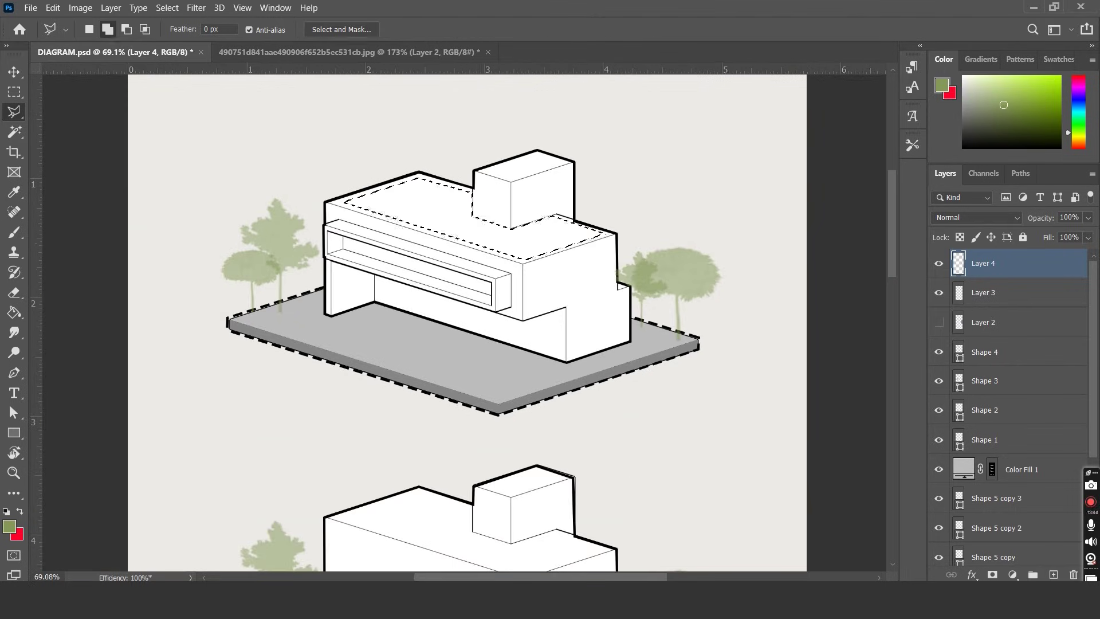
Paint translucent green stripes inside the top stage's roof selection on Layer 4 with a size 100 brush.
{"action": "key", "text": "b"}
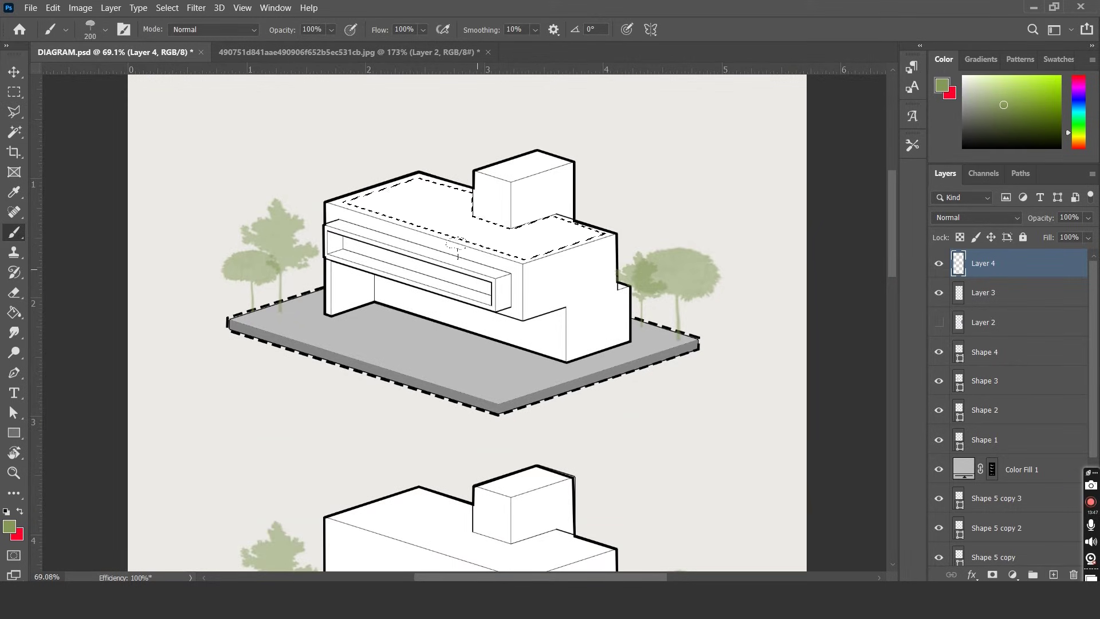
{"action": "key", "text": "bracketleft"}
{"action": "scroll", "coordinate": [259, 228], "scroll_direction": "down", "scroll_amount": 2}
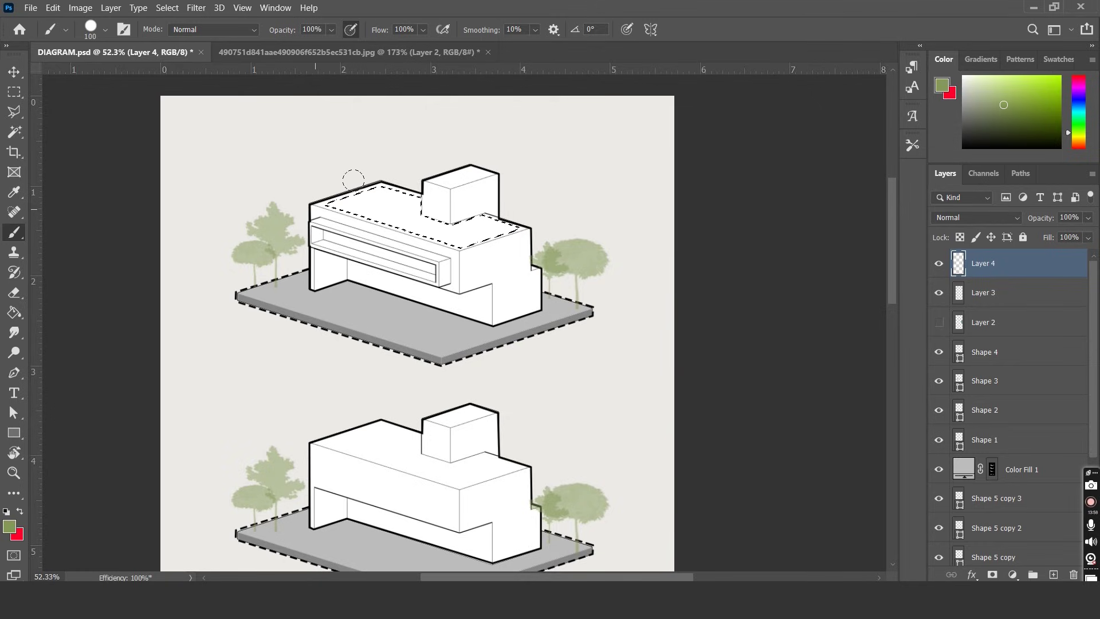
{"action": "left_click_drag", "start_coordinate": [353, 180], "coordinate": [400, 163]}
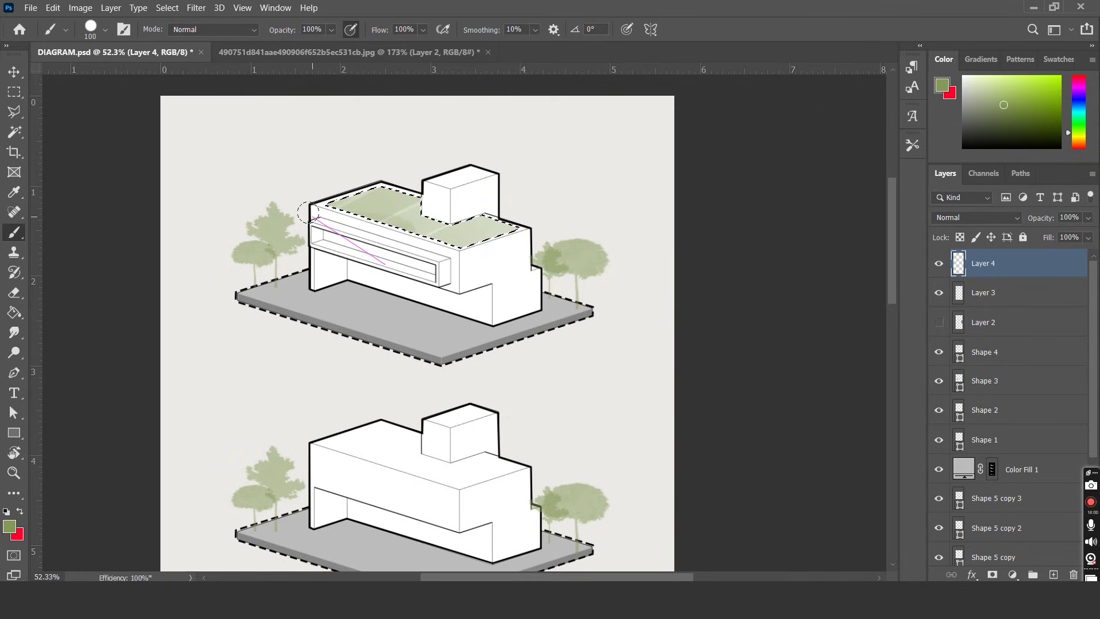
{"action": "key", "text": "v"}
{"action": "scroll", "coordinate": [384, 245], "scroll_direction": "down", "scroll_amount": 7}
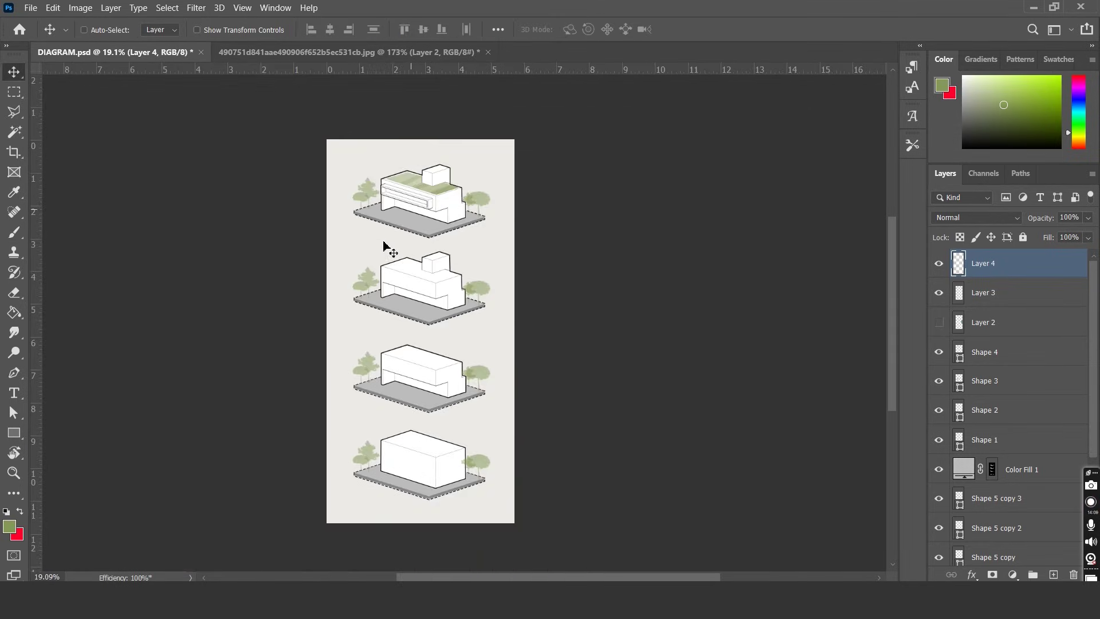
{"action": "scroll", "coordinate": [384, 245], "scroll_direction": "up", "scroll_amount": 2}
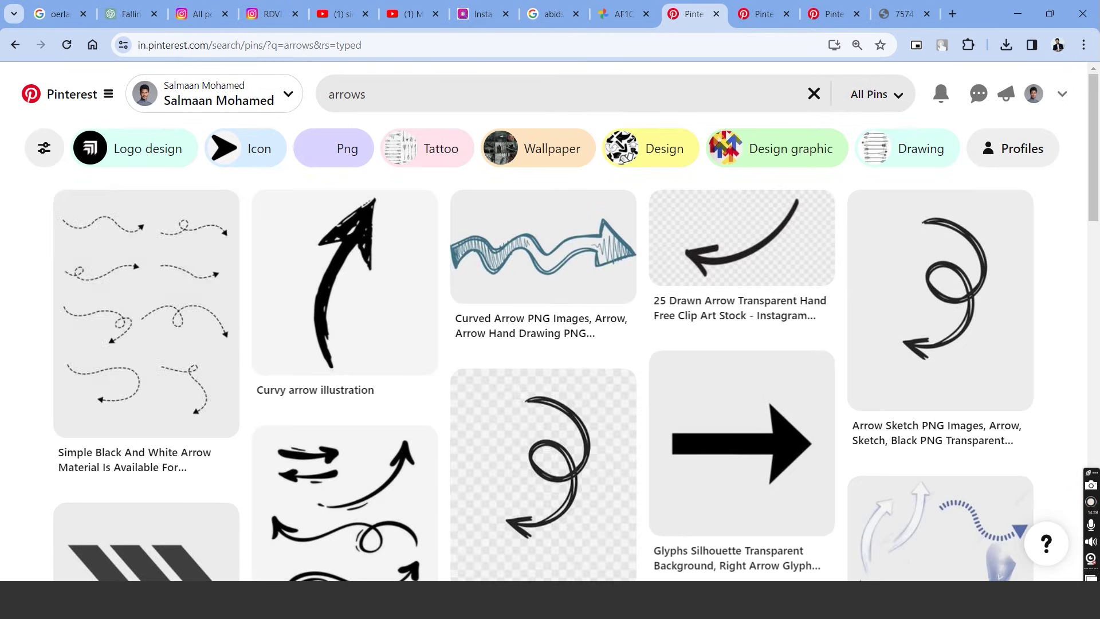
Copy the solid black arrow image from Pinterest for the diagram and delete the pale background around the pasted arrow.
{"action": "right_click", "coordinate": [420, 290]}
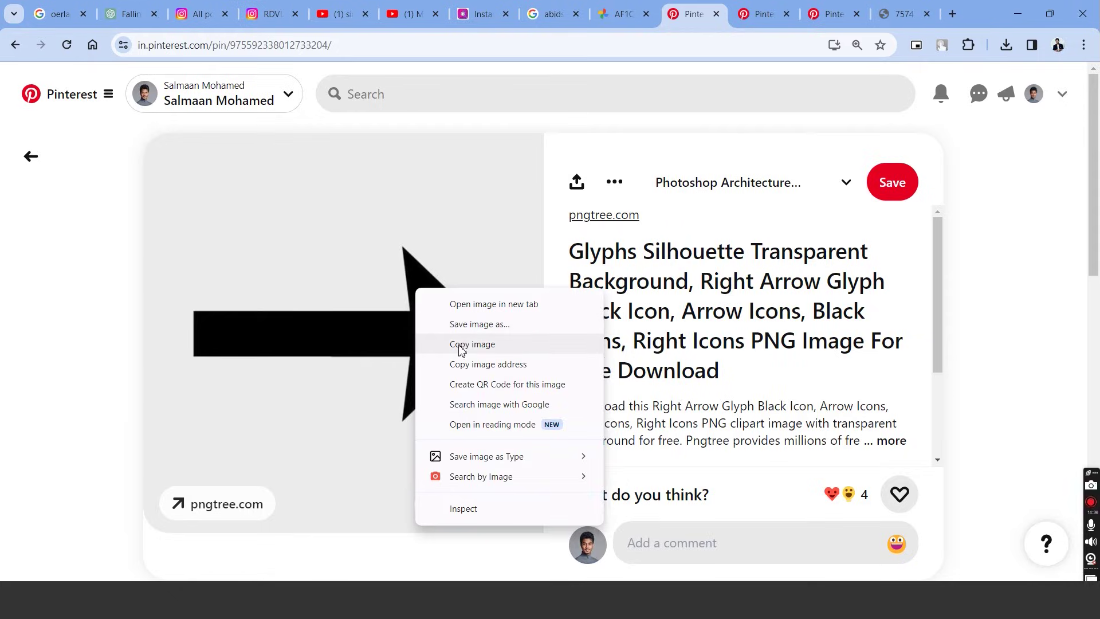
{"action": "left_click", "coordinate": [466, 344]}
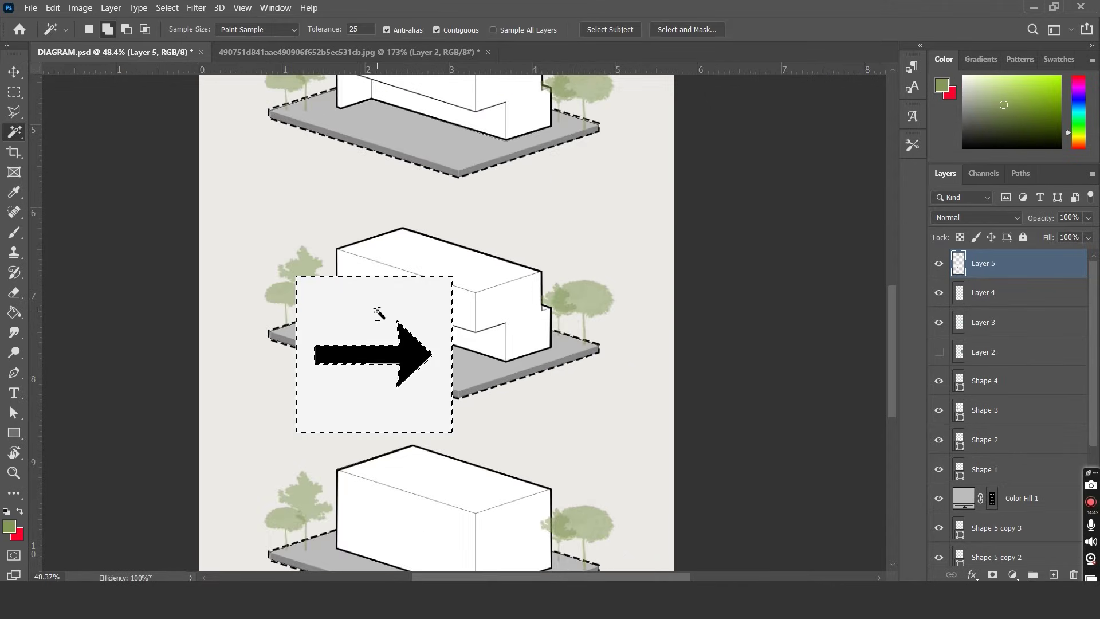
{"action": "left_click", "coordinate": [376, 312]}
{"action": "key", "text": "Delete"}
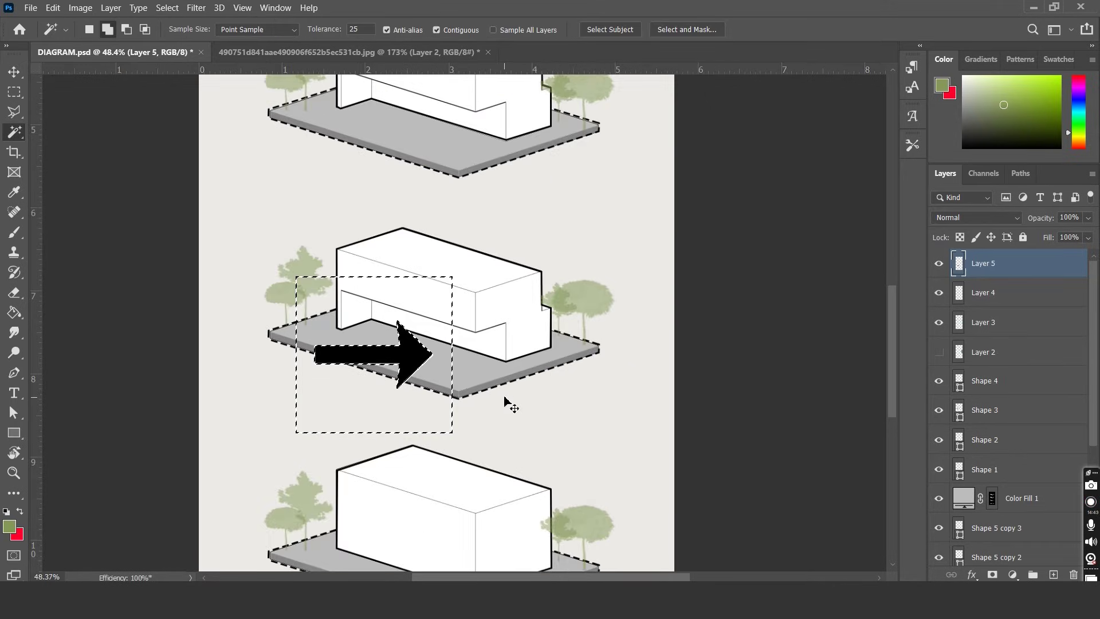
{"action": "key", "text": "ctrl+d"}
Scale, rotate and skew the arrow to lie in perspective on the third stage's base, pointing at the ground-floor recess.
{"action": "key", "text": "ctrl+t"}
{"action": "left_click_drag", "start_coordinate": [469, 449], "coordinate": [493, 381]}
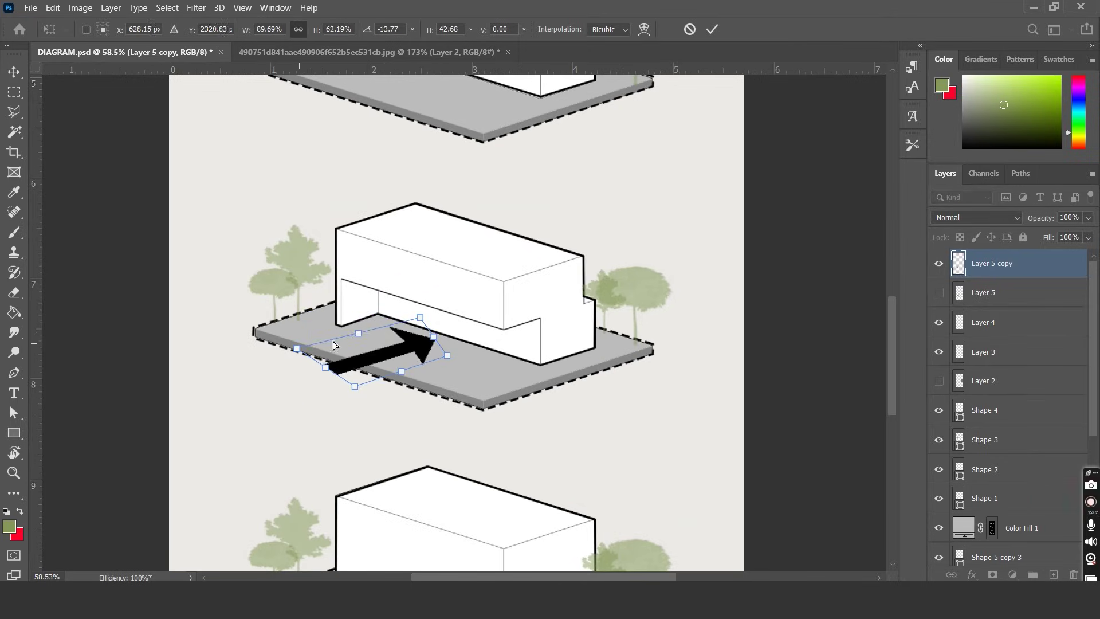
{"action": "mouse_move", "coordinate": [442, 332]}
{"action": "left_mouse_down"}
{"action": "mouse_move", "coordinate": [442, 356]}
{"action": "mouse_move", "coordinate": [441, 334]}
{"action": "left_mouse_up"}
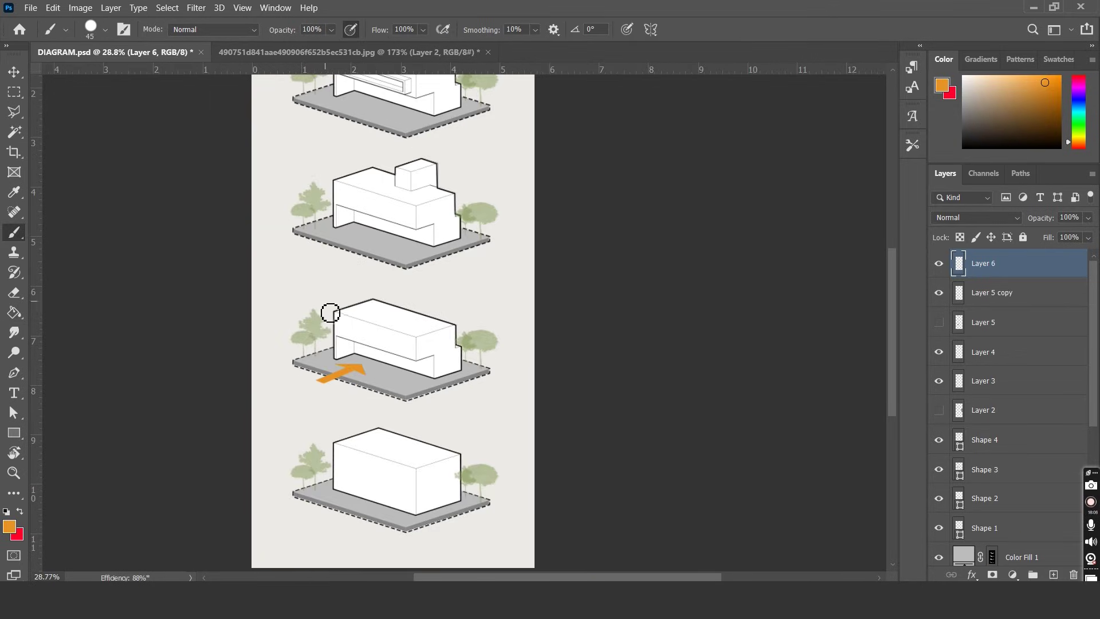
Draw a curved orange arrow arching over the top stage from the left trees to the right trees on Layer 6.
{"action": "scroll", "coordinate": [438, 207], "scroll_direction": "up", "scroll_amount": 4}
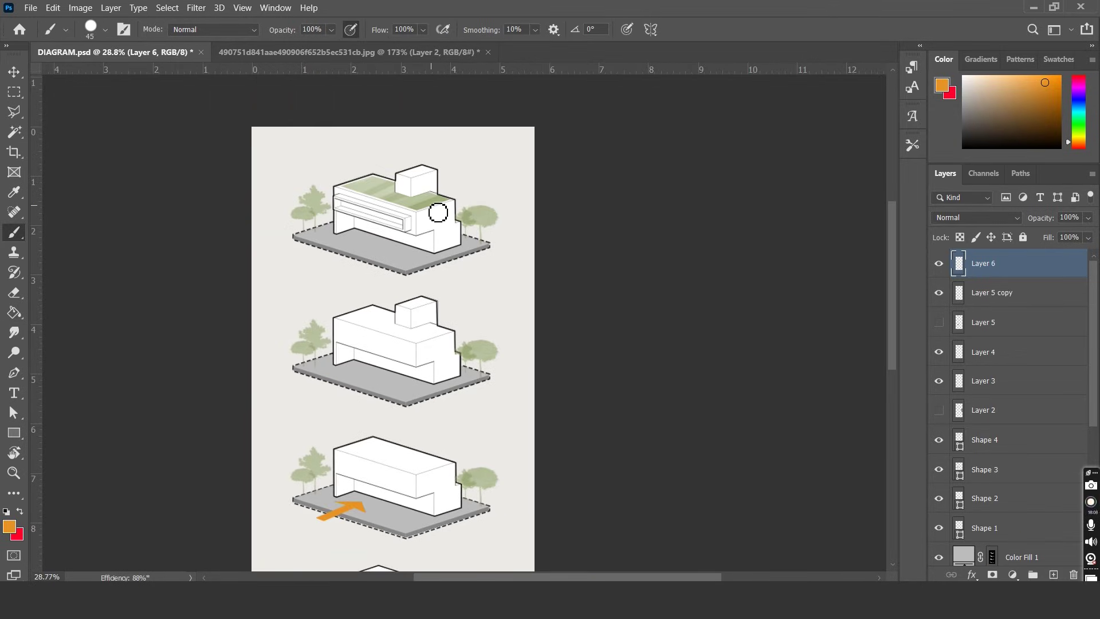
{"action": "left_click_drag", "start_coordinate": [312, 194], "coordinate": [483, 227]}
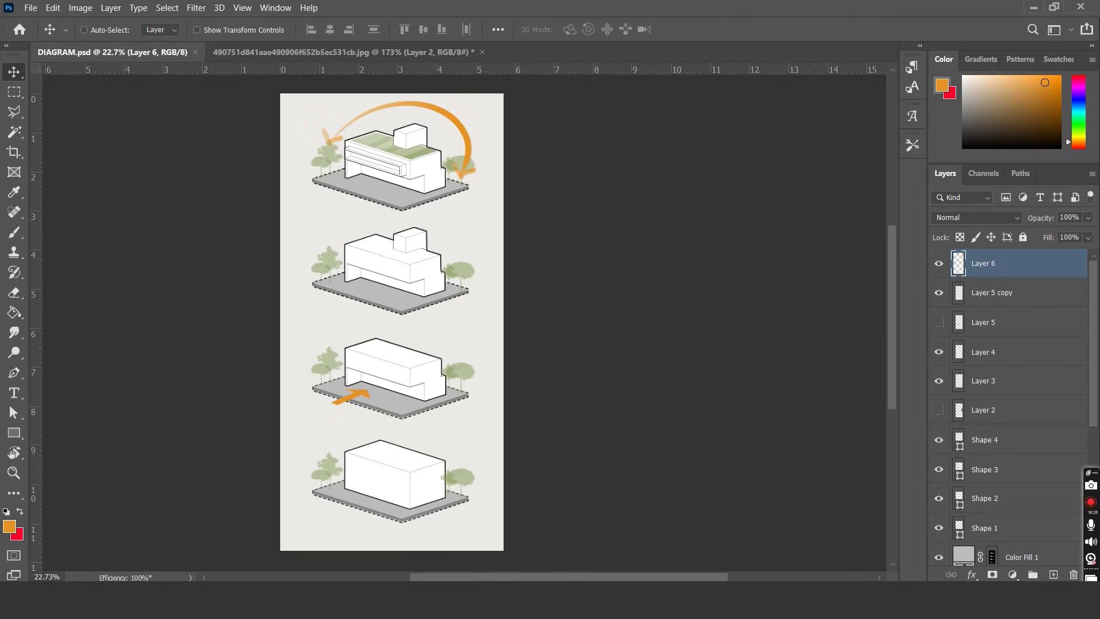
Switch to the SketchUp model, turn on shadows and turn off edges and profiles.
{"action": "key", "text": "alt+Tab"}
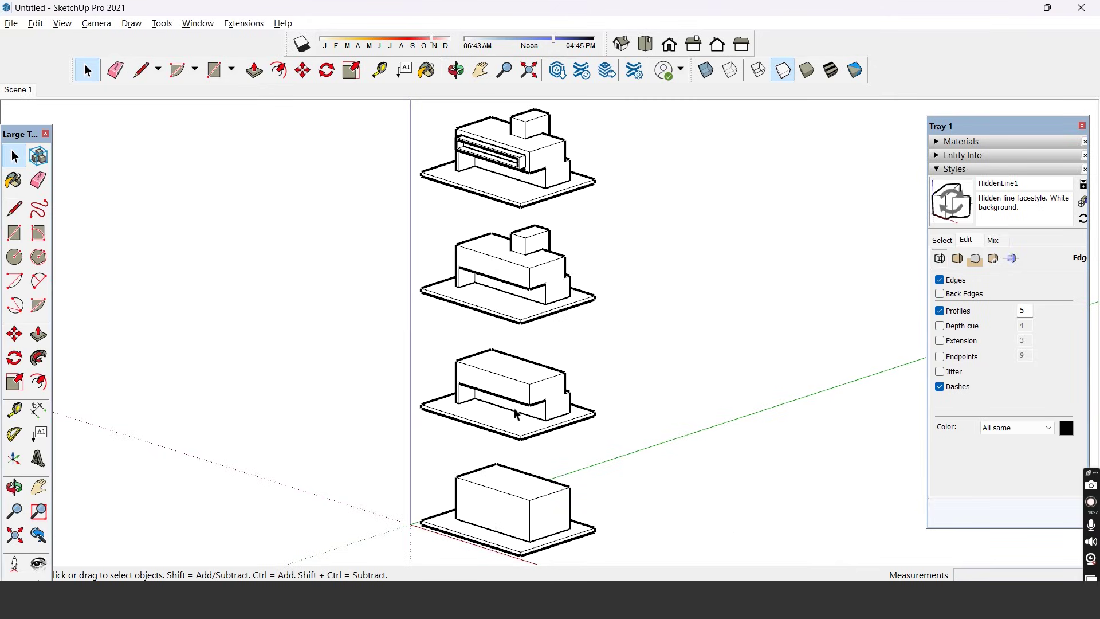
{"action": "left_click", "coordinate": [60, 24]}
{"action": "left_click", "coordinate": [133, 186]}
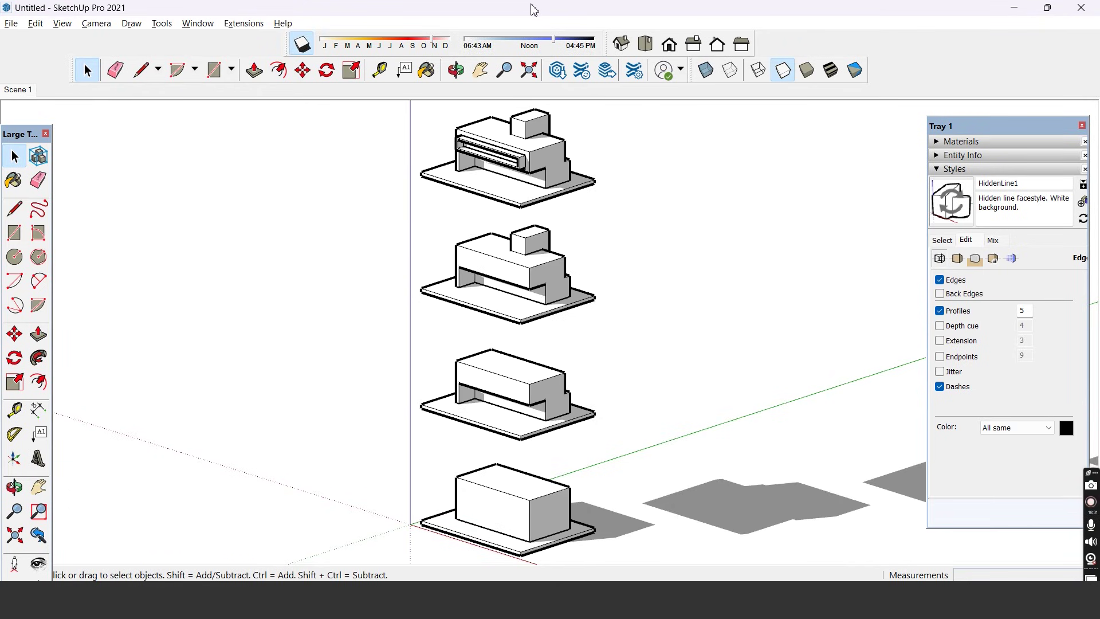
{"action": "left_click", "coordinate": [940, 280]}
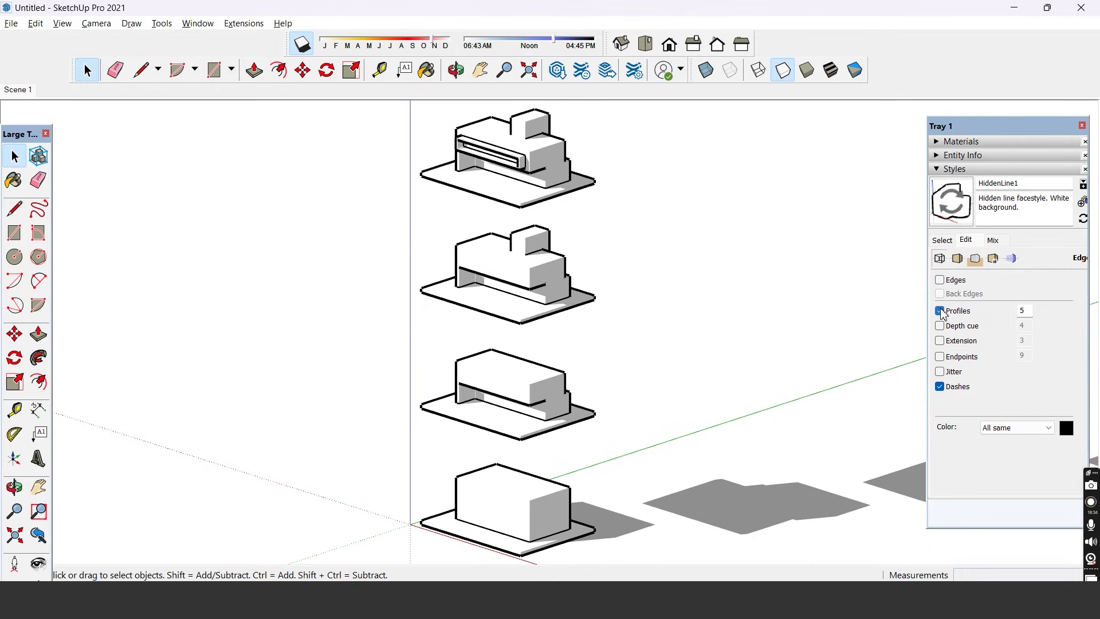
{"action": "left_click", "coordinate": [940, 311]}
Export the shadow-only view as a 2D JPEG image.
{"action": "left_click", "coordinate": [11, 23]}
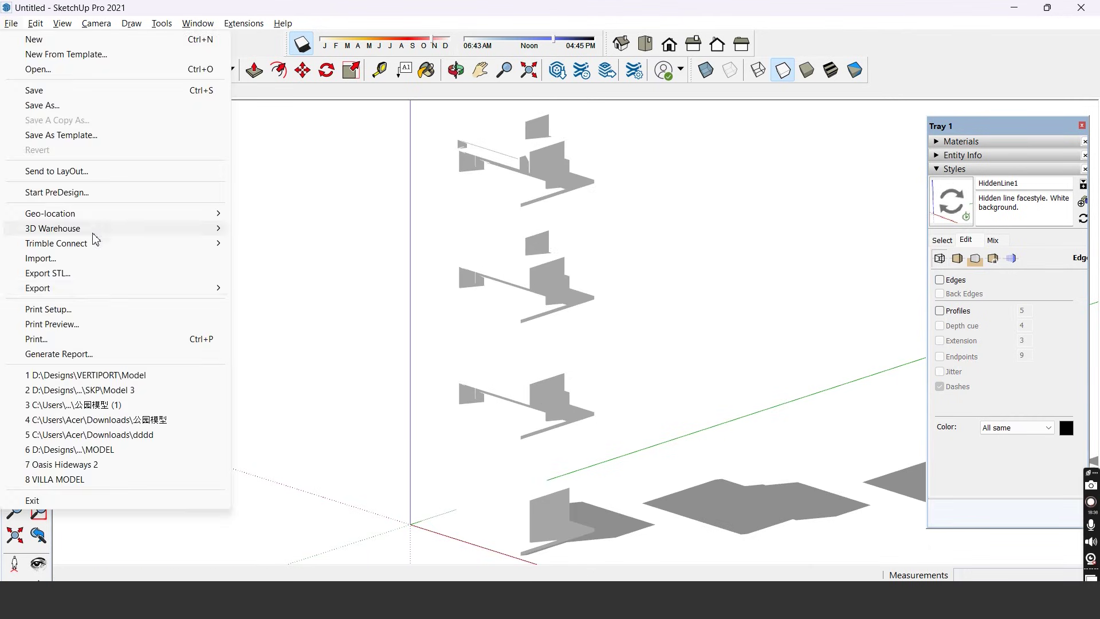
{"action": "left_click", "coordinate": [301, 305]}
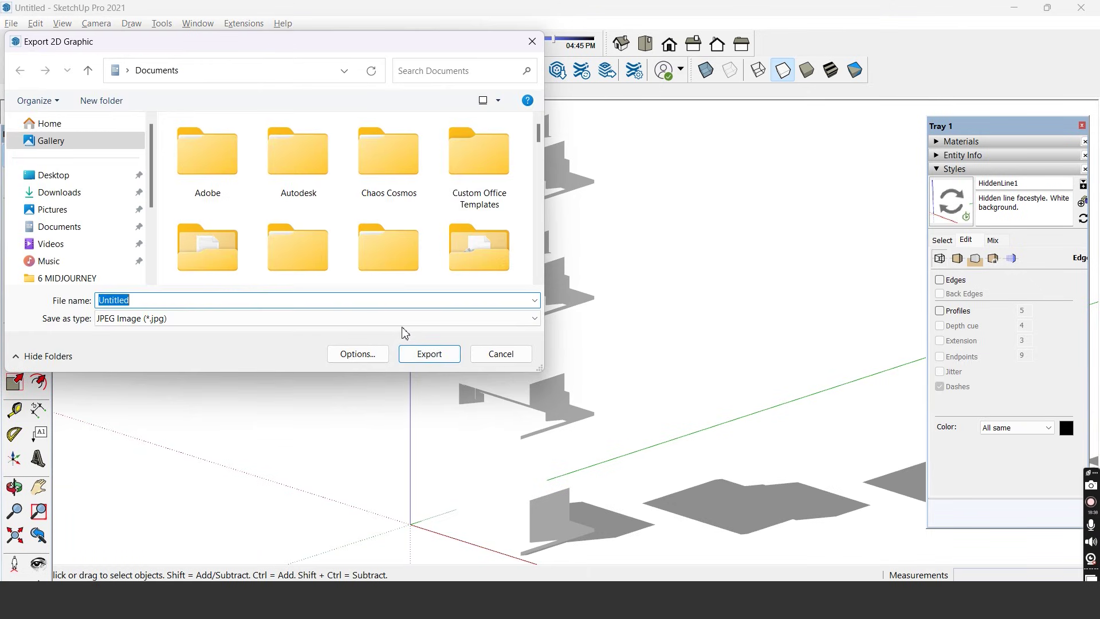
{"action": "left_click", "coordinate": [428, 355]}
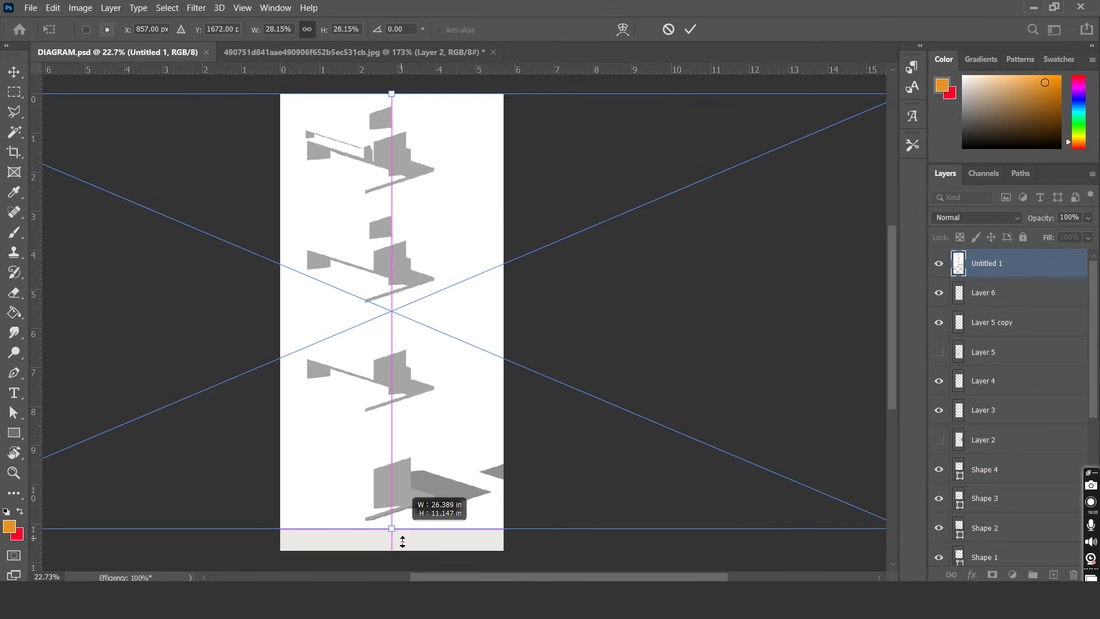
Scale the placed shadow image to 26.77% to match the size of the stacked massing stages.
{"action": "left_click_drag", "start_coordinate": [403, 541], "coordinate": [402, 550]}
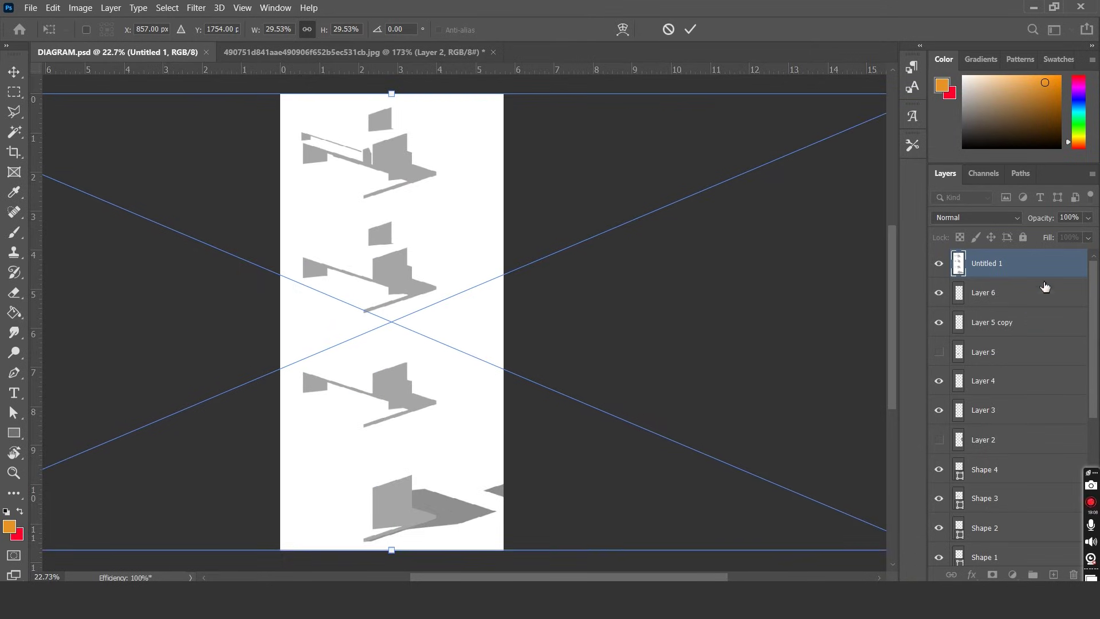
{"action": "left_click_drag", "start_coordinate": [1040, 218], "coordinate": [1027, 223]}
{"action": "left_click_drag", "start_coordinate": [381, 132], "coordinate": [427, 147]}
{"action": "left_click_drag", "start_coordinate": [438, 565], "coordinate": [440, 519]}
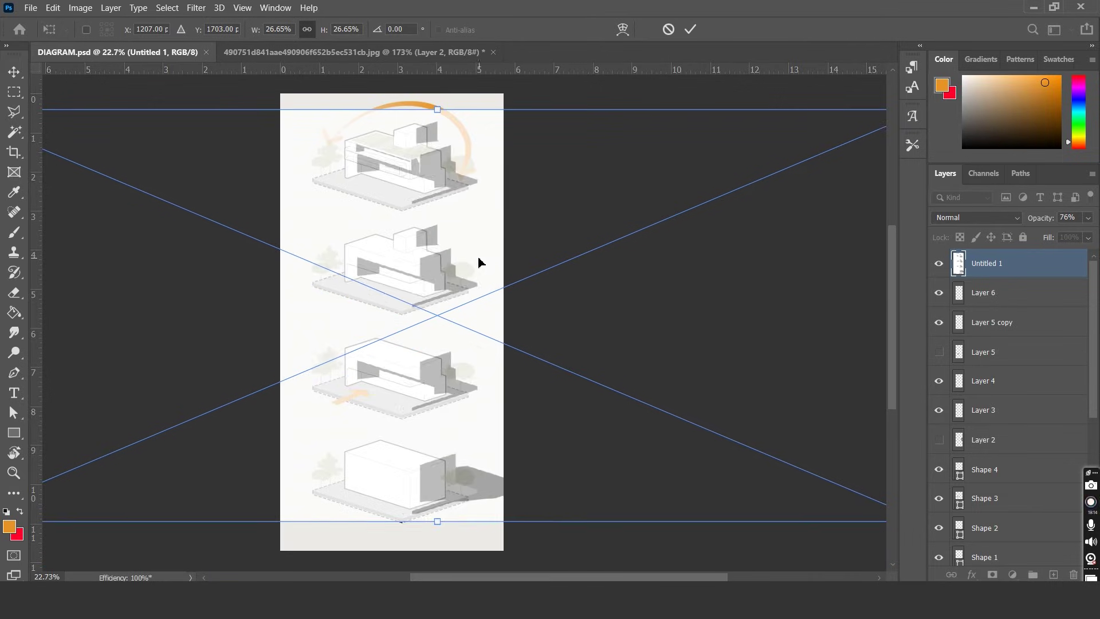
{"action": "left_click_drag", "start_coordinate": [479, 262], "coordinate": [469, 263]}
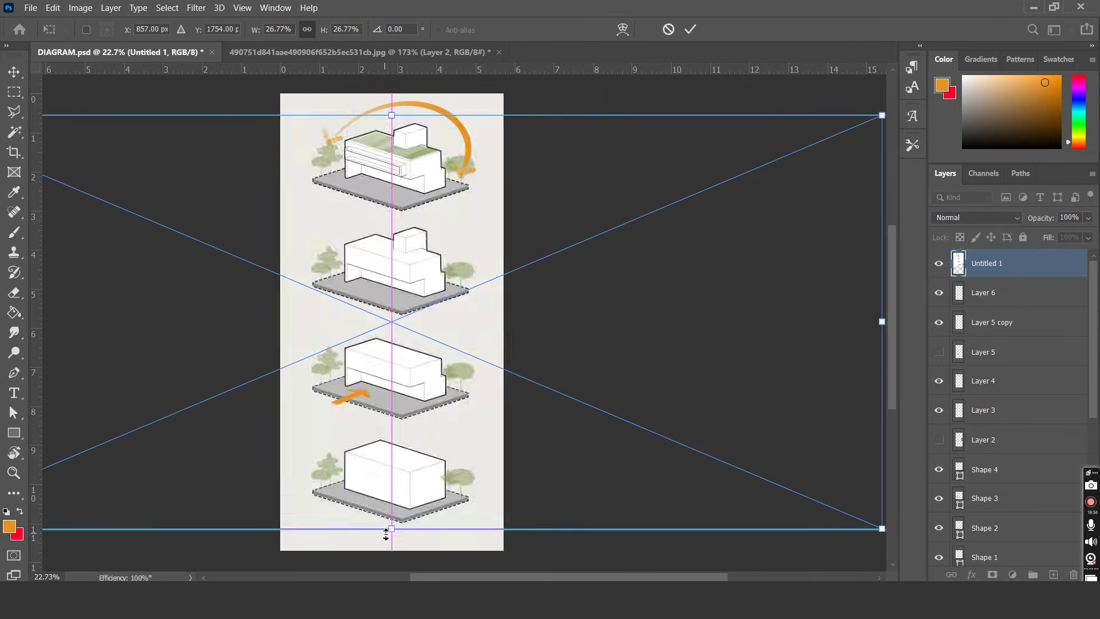
{"action": "key", "text": "Return"}
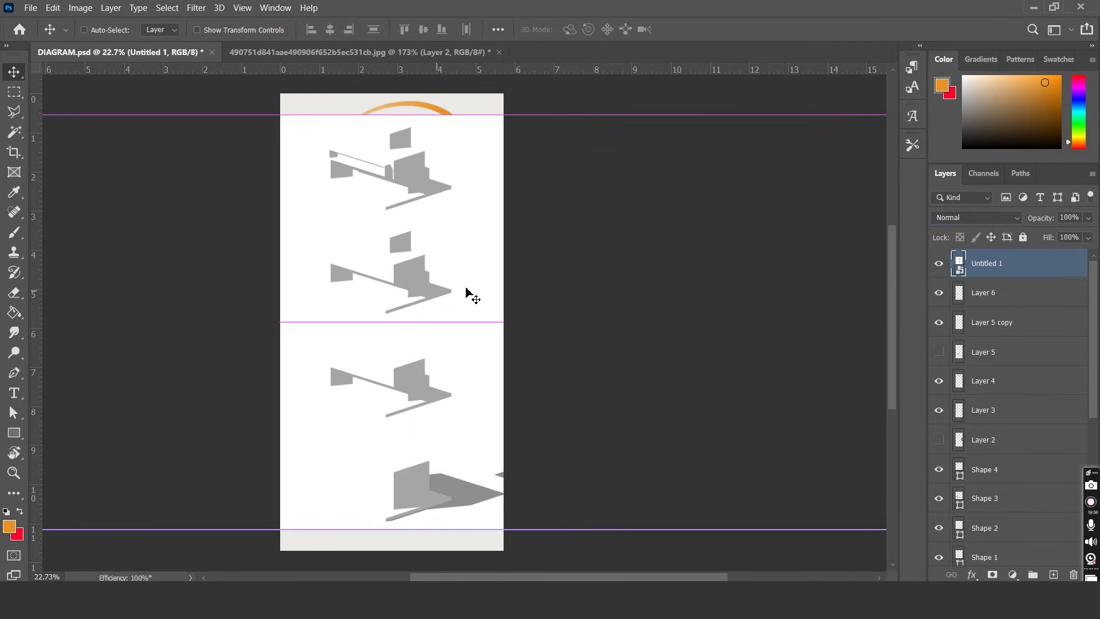
Change the shadow layer's blend mode to drop out its white background, and align the shadows with the massings.
{"action": "left_click", "coordinate": [977, 218]}
{"action": "left_click", "coordinate": [950, 273]}
{"action": "left_click_drag", "start_coordinate": [421, 172], "coordinate": [458, 166]}
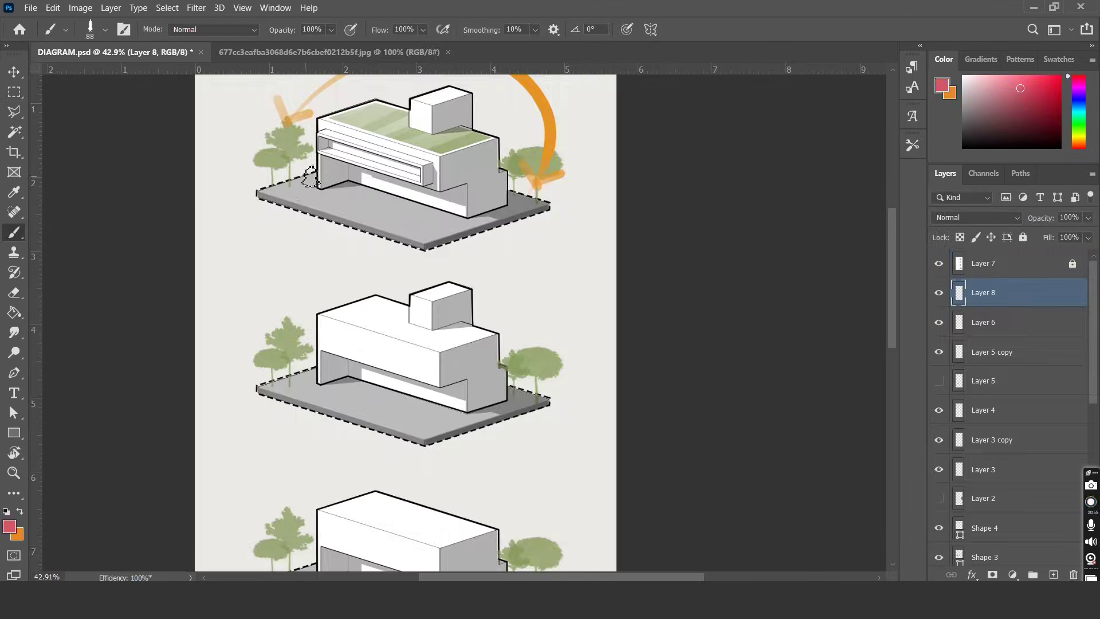
Stamp pinkish-red human figures on the base around the top stage on Layer 8.
{"action": "scroll", "coordinate": [449, 278], "scroll_direction": "up", "scroll_amount": 1}
{"action": "left_click", "coordinate": [446, 277]}
{"action": "left_click", "coordinate": [357, 279]}
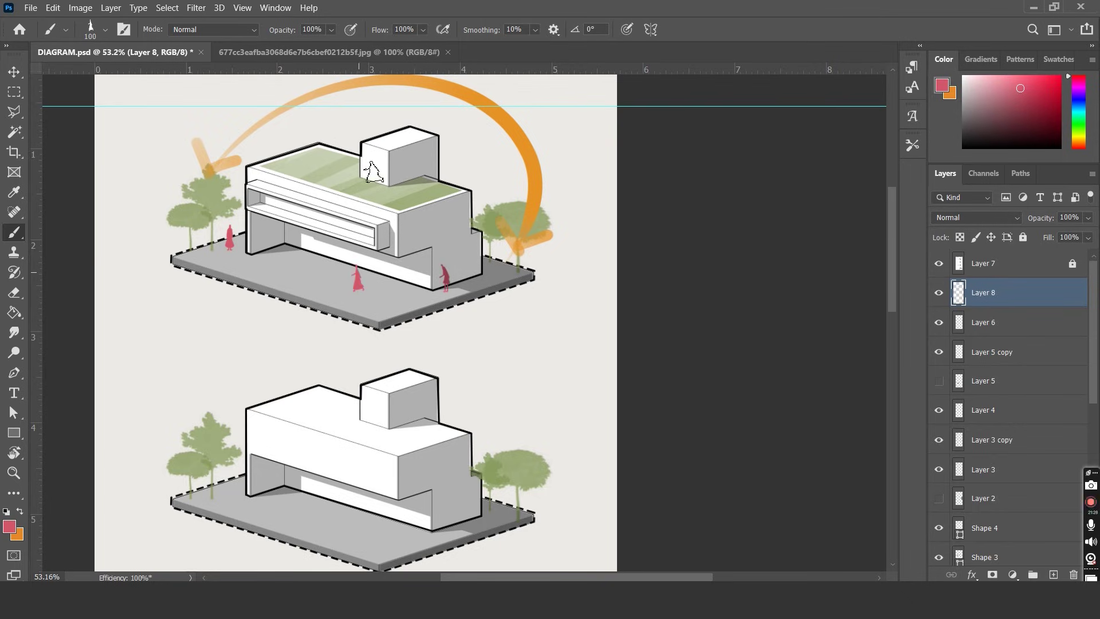
{"action": "left_click", "coordinate": [289, 261]}
{"action": "scroll", "coordinate": [289, 259], "scroll_direction": "down", "scroll_amount": 3}
{"action": "key", "text": "v"}
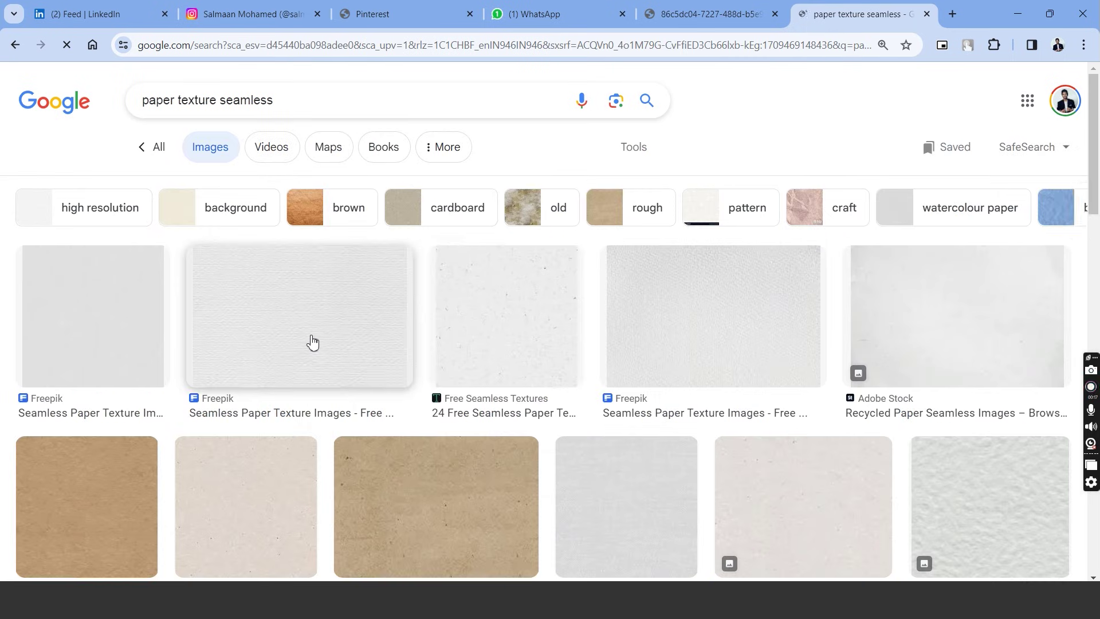
Find a white paper texture among the "paper texture seamless" image results and copy its image.
{"action": "scroll", "coordinate": [309, 341], "scroll_direction": "down", "scroll_amount": 3}
{"action": "left_click", "coordinate": [332, 246]}
{"action": "right_click", "coordinate": [810, 263]}
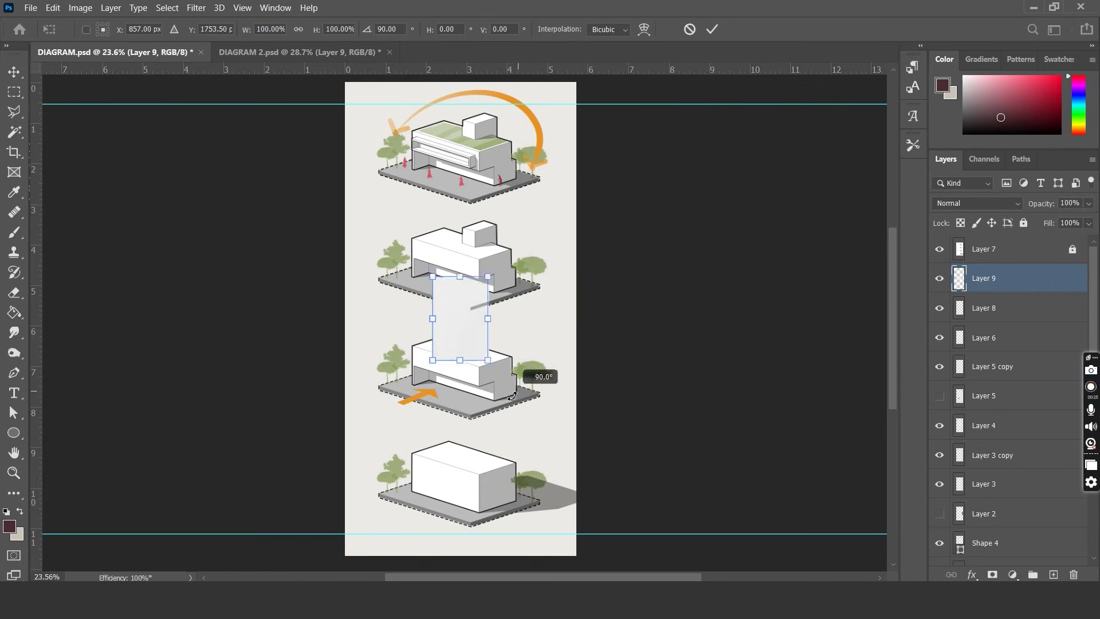
Stretch the rotated paper texture vertically to cover the diagram's full canvas height.
{"action": "left_click_drag", "start_coordinate": [472, 446], "coordinate": [472, 559]}
{"action": "left_click_drag", "start_coordinate": [467, 271], "coordinate": [484, 94]}
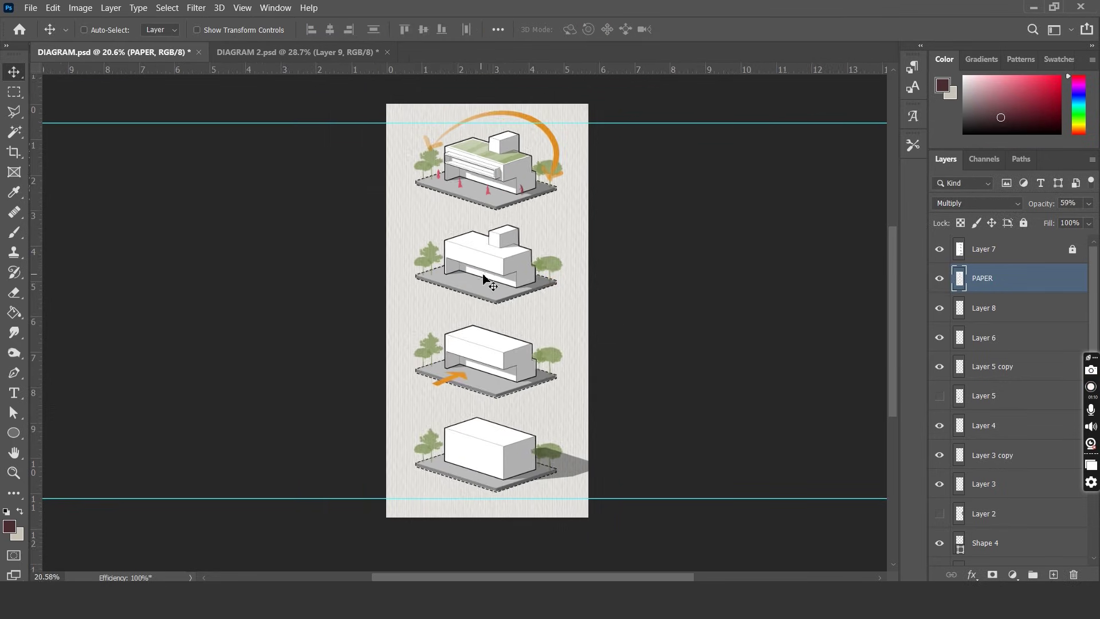
{"action": "scroll", "coordinate": [483, 279], "scroll_direction": "up", "scroll_amount": 2}
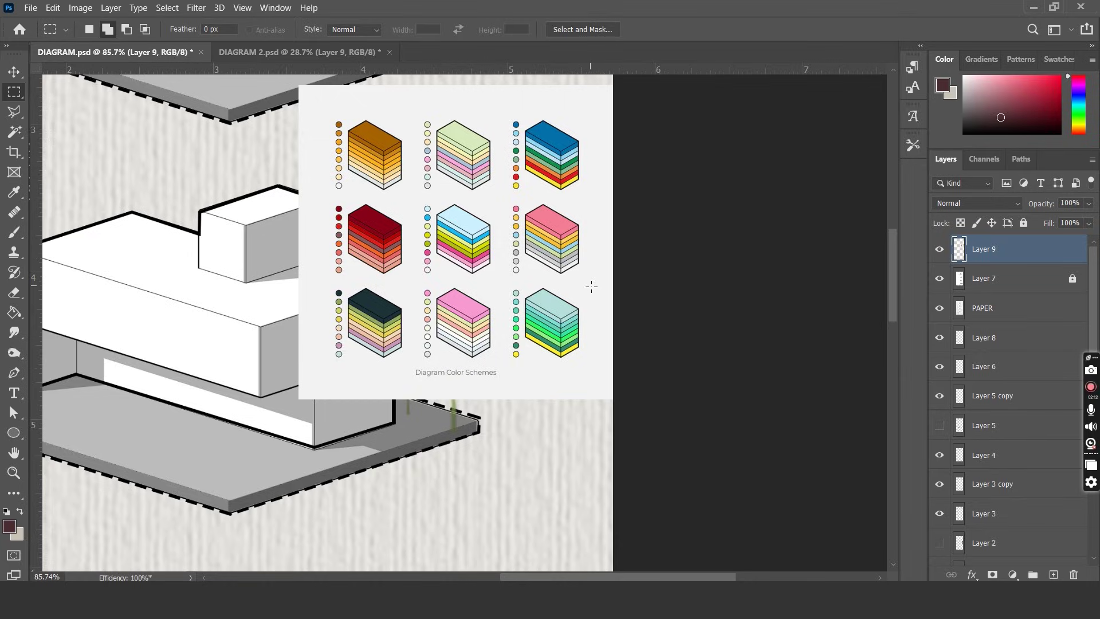
Recolour the base tops in Color Fill 1 with light blue sampled from the blue palette, and the base sides in Color Fill 2 with 6d848a.
{"action": "left_click_drag", "start_coordinate": [515, 135], "coordinate": [610, 300]}
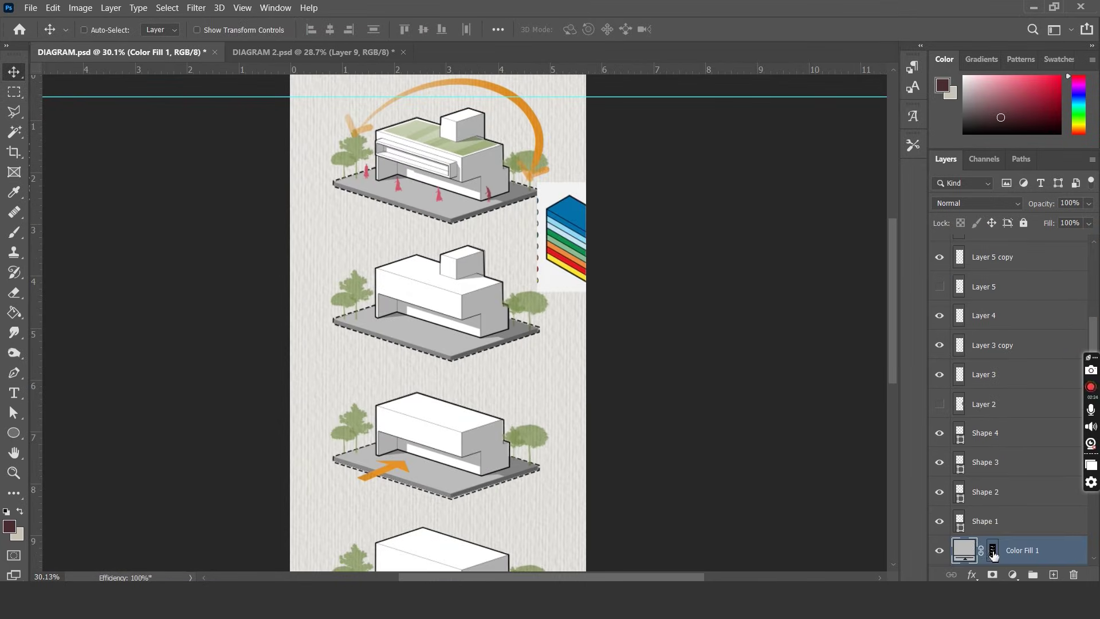
{"action": "double_click", "coordinate": [964, 550]}
{"action": "left_click_drag", "start_coordinate": [713, 175], "coordinate": [886, 184]}
{"action": "left_click", "coordinate": [565, 221]}
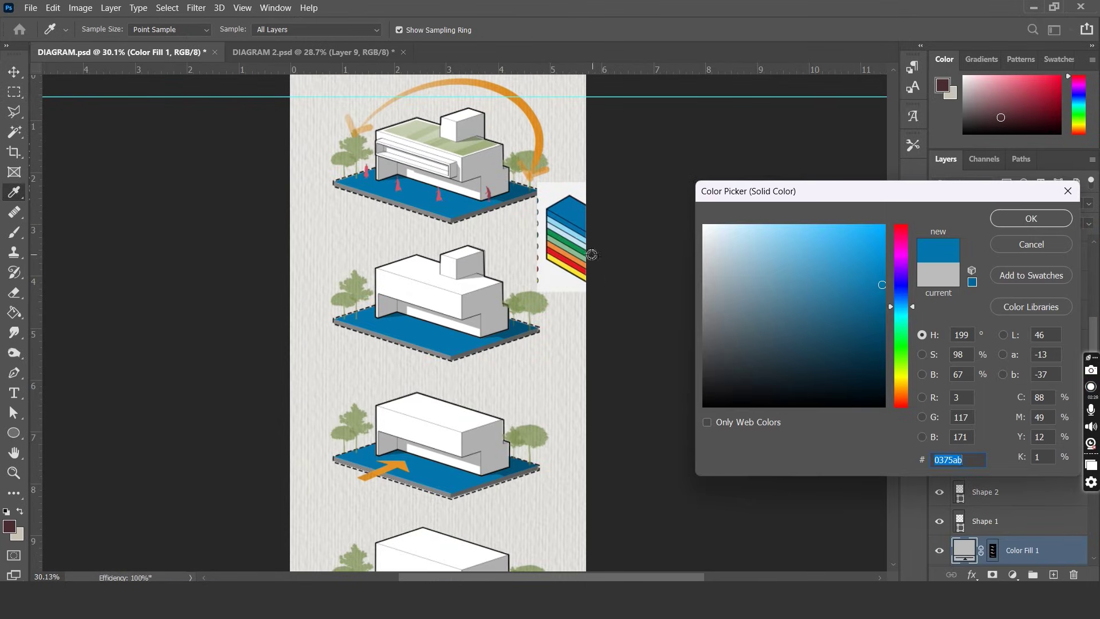
{"action": "left_click", "coordinate": [571, 232]}
{"action": "left_click", "coordinate": [572, 238]}
{"action": "key", "text": "Return"}
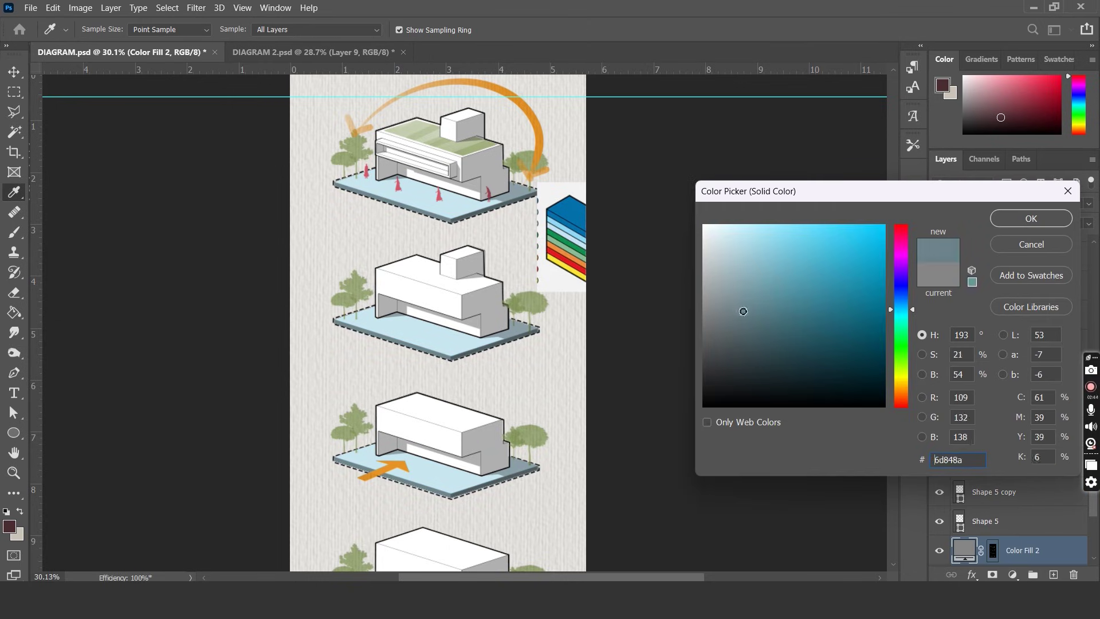
{"action": "key", "text": "Return"}
Fill the selected building massings with light mauve on a new layer directly above Layer 1, and deselect.
{"action": "scroll", "coordinate": [1014, 515], "scroll_direction": "down", "scroll_amount": 3}
{"action": "left_click", "coordinate": [1014, 522]}
{"action": "key", "text": "v"}
{"action": "left_click", "coordinate": [1053, 575]}
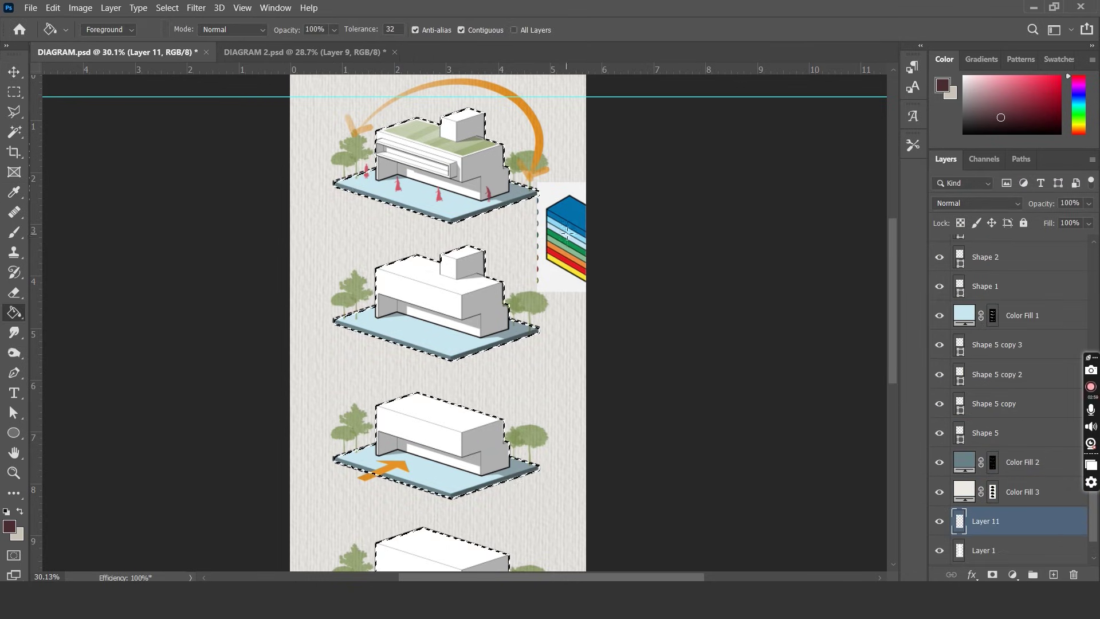
{"action": "key", "text": "b"}
{"action": "left_click", "coordinate": [564, 253], "text": "alt"}
{"action": "key", "text": "alt+BackSpace"}
{"action": "key", "text": "ctrl+d"}
Set the PAPER layer's blend mode to Multiply and its opacity to 59%.
{"action": "left_click", "coordinate": [976, 202]}
{"action": "left_click", "coordinate": [945, 257]}
{"action": "left_click_drag", "start_coordinate": [1054, 203], "coordinate": [1041, 204]}
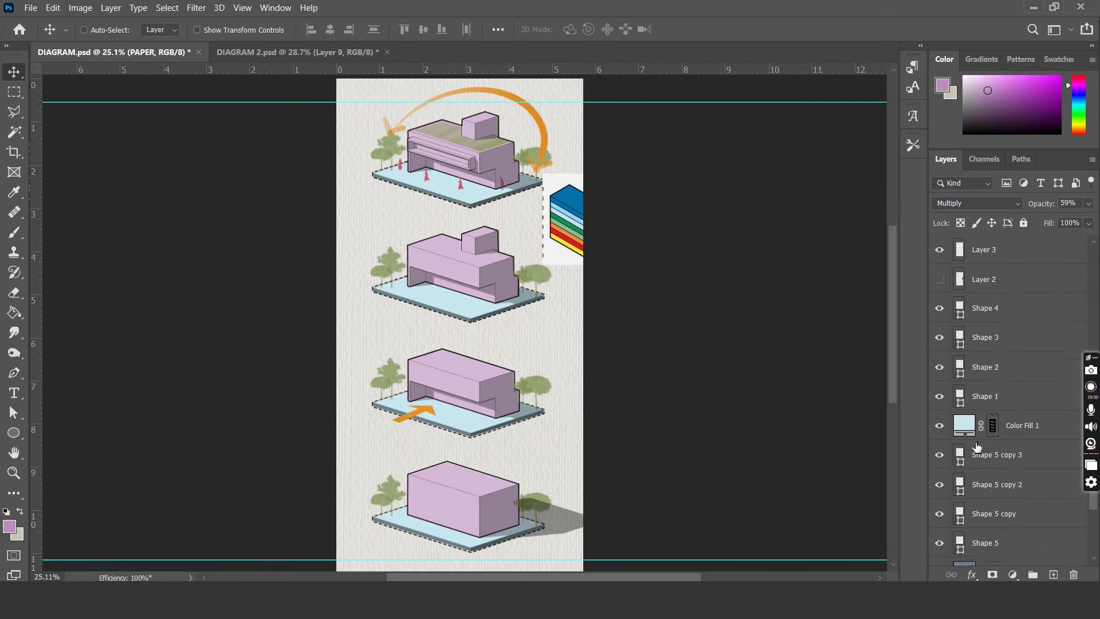
Change the background colour in Color Fill 3 to the light warm grey d3d2cd.
{"action": "double_click", "coordinate": [964, 462]}
{"action": "left_click", "coordinate": [807, 278]}
{"action": "left_click", "coordinate": [708, 259]}
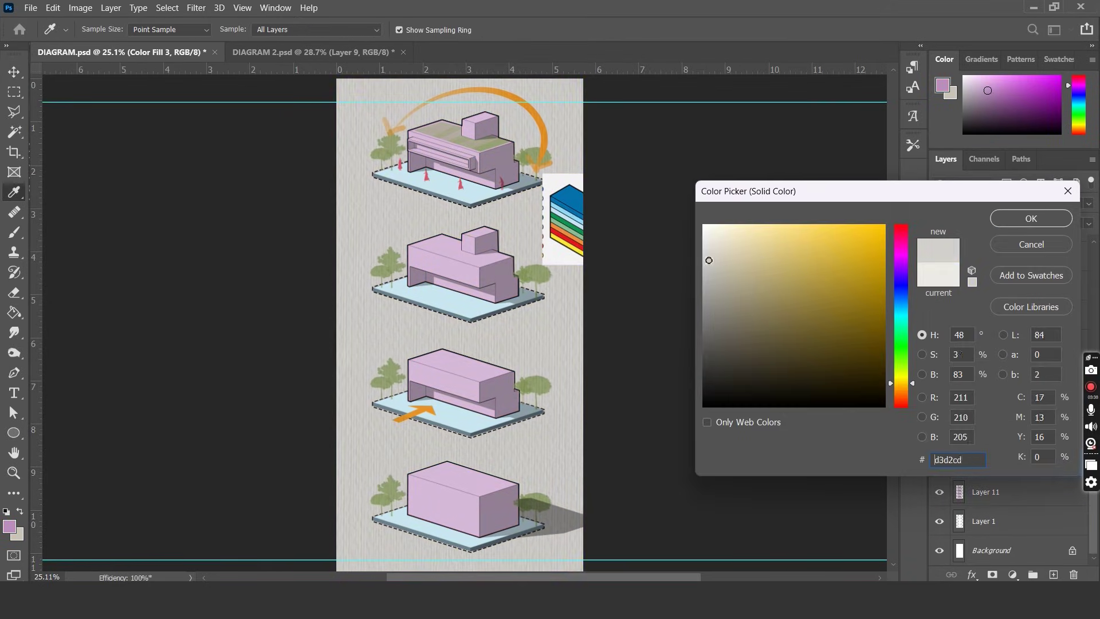